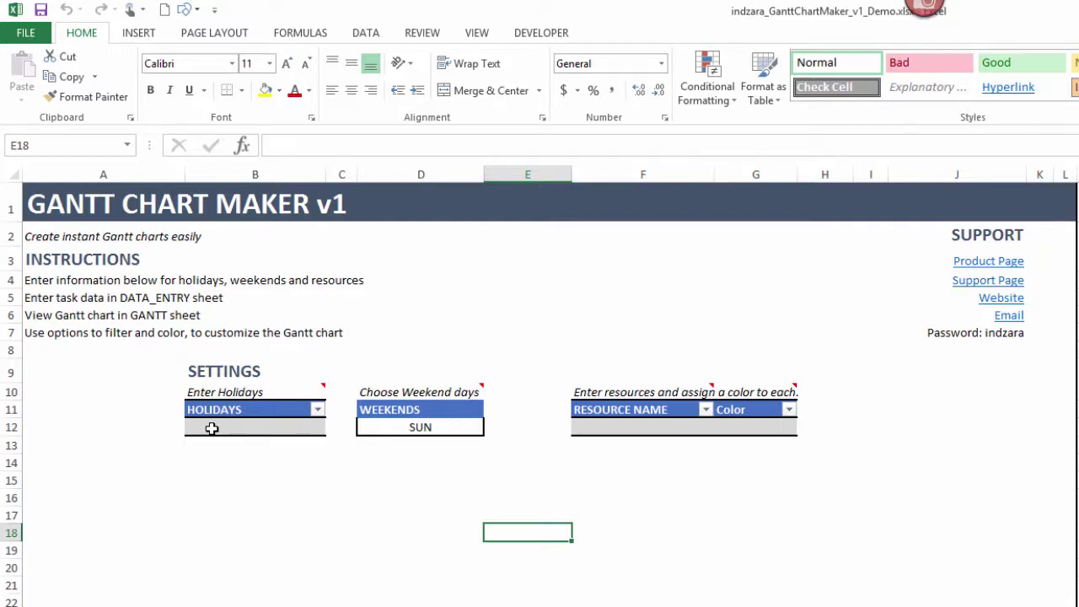
# - Enter 11/17/2015 and 11/25/2015 as the first two dates in the HOLIDAYS table
pyautogui.click(266, 429)
pyautogui.write('11')
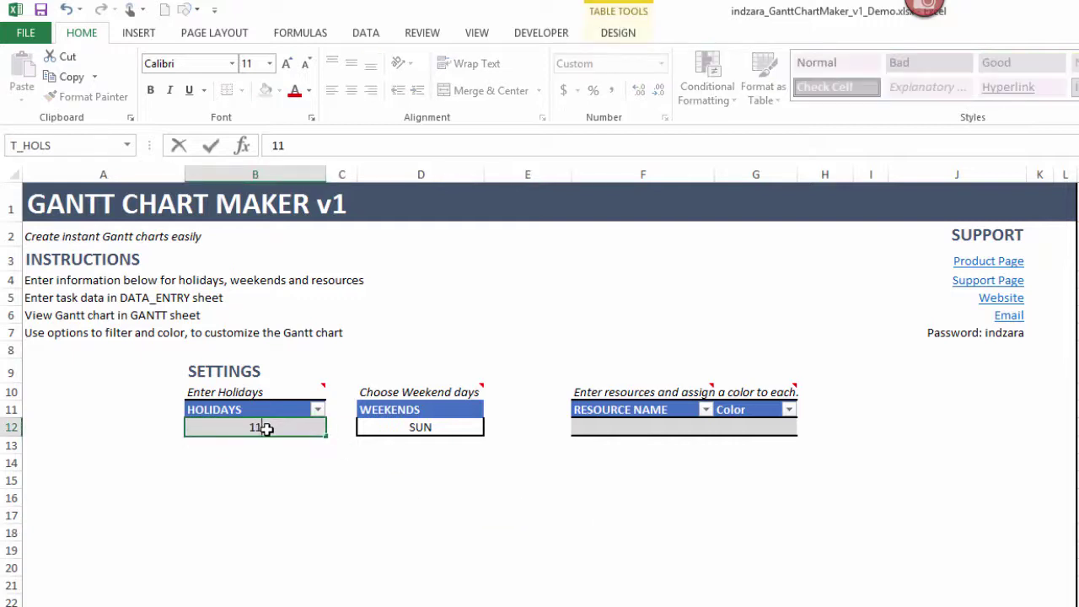
pyautogui.write('/17/2015')
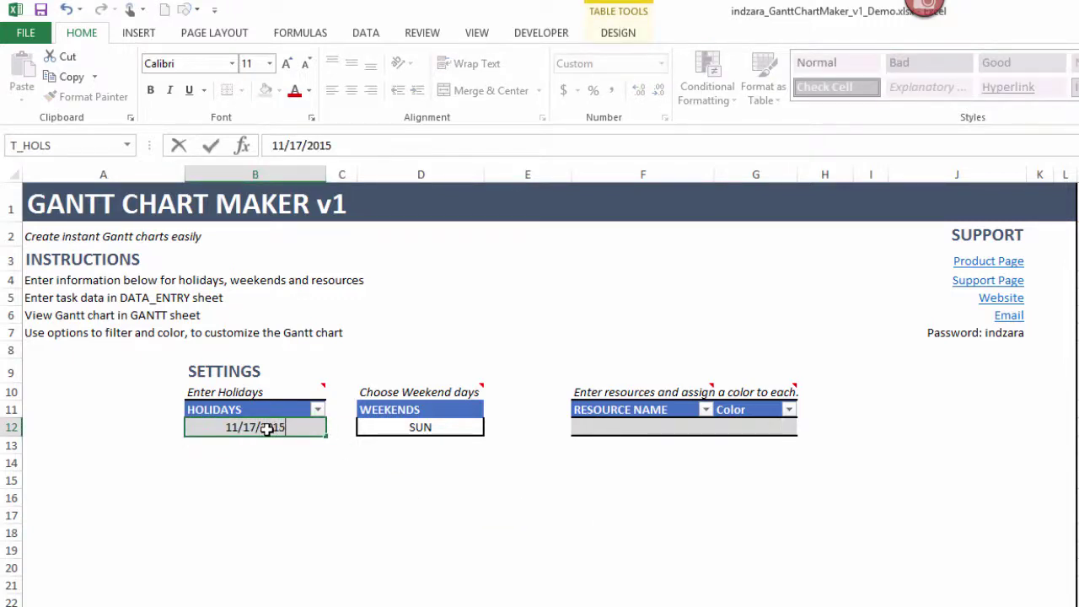
pyautogui.press('Return')
pyautogui.write('1')
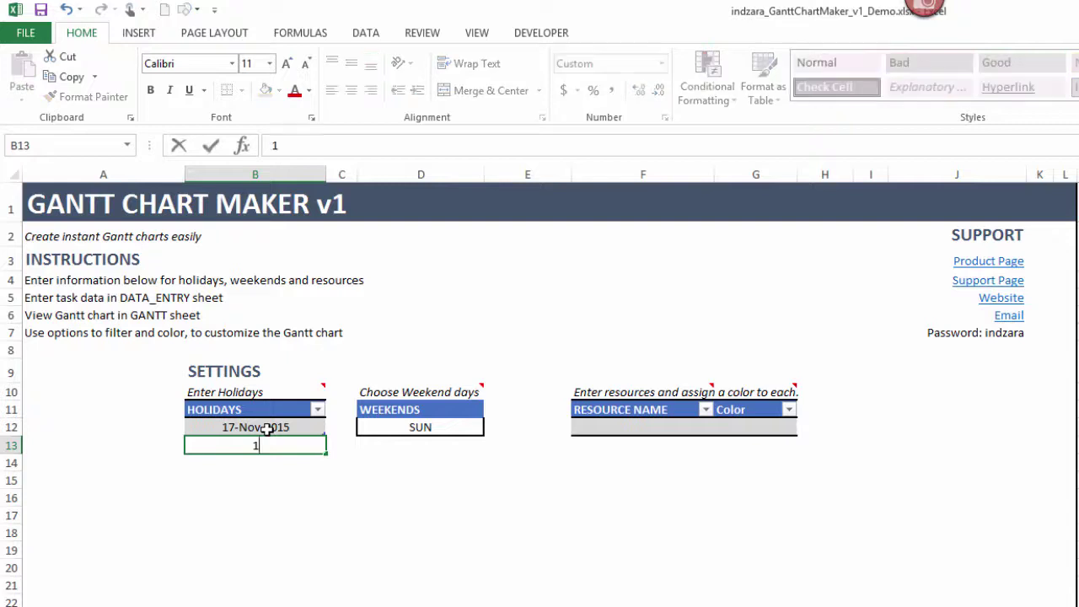
pyautogui.write('1/25/2015')
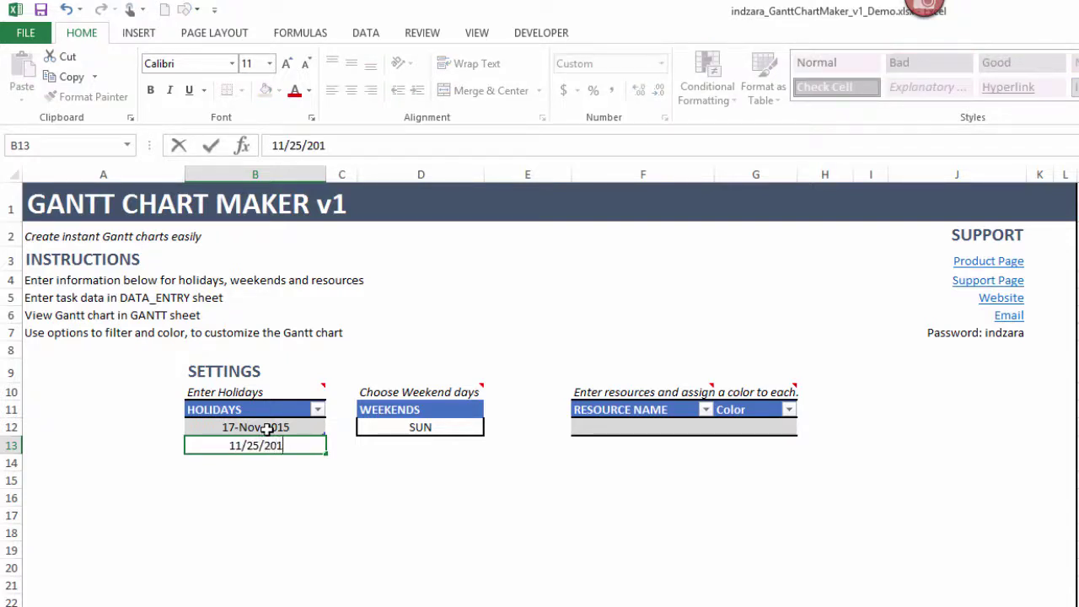
pyautogui.press('Return')
pyautogui.click(262, 505)
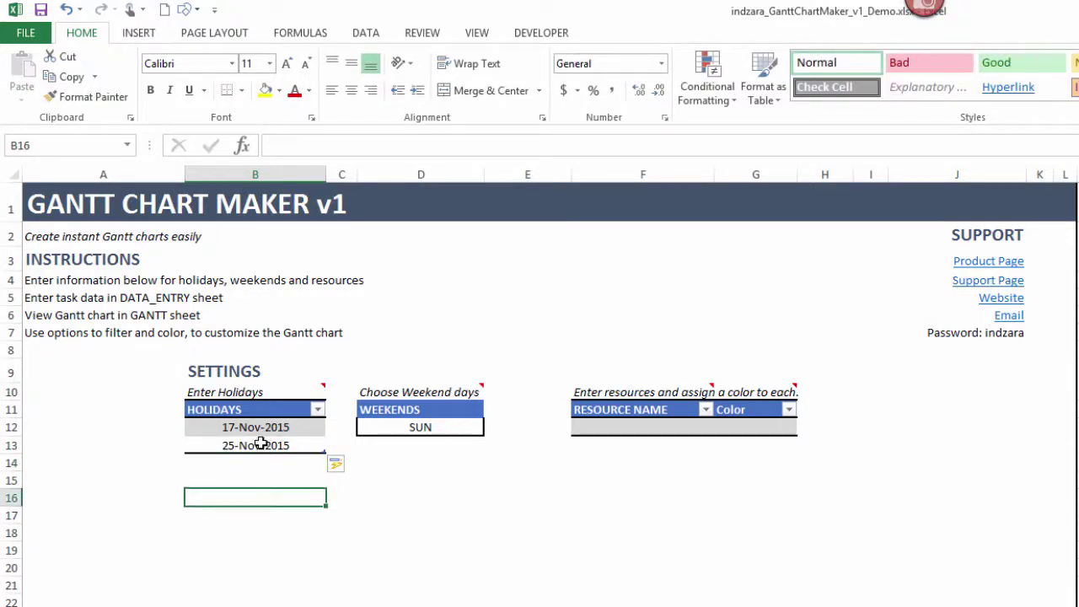
# - Try entering the holiday 11/28/2015 in B15, with a blank row below the HOLIDAYS table, and clear that cell again
pyautogui.click(222, 427)
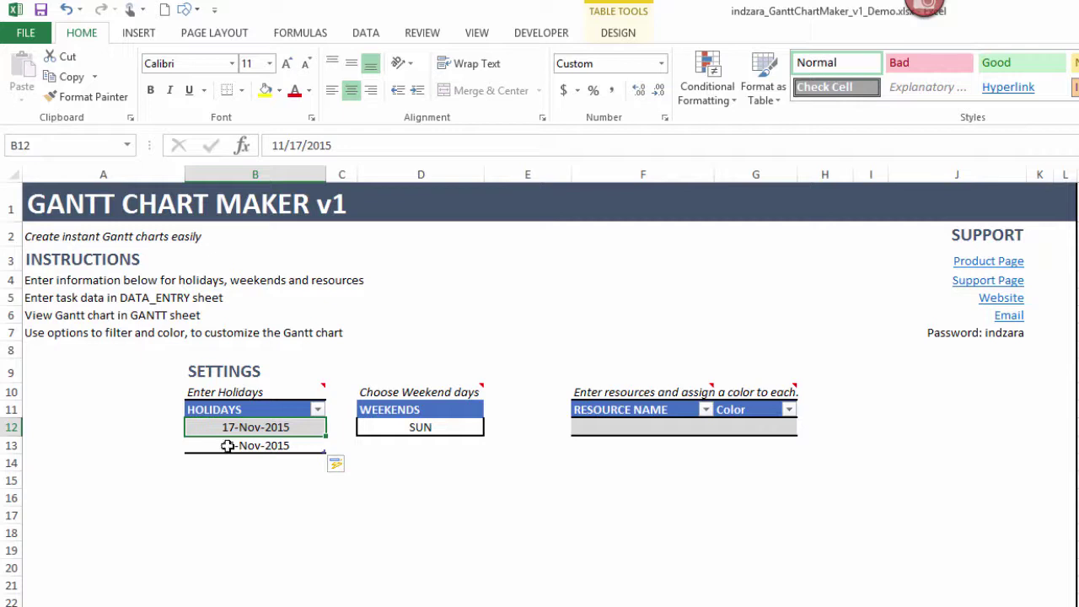
pyautogui.click(219, 487)
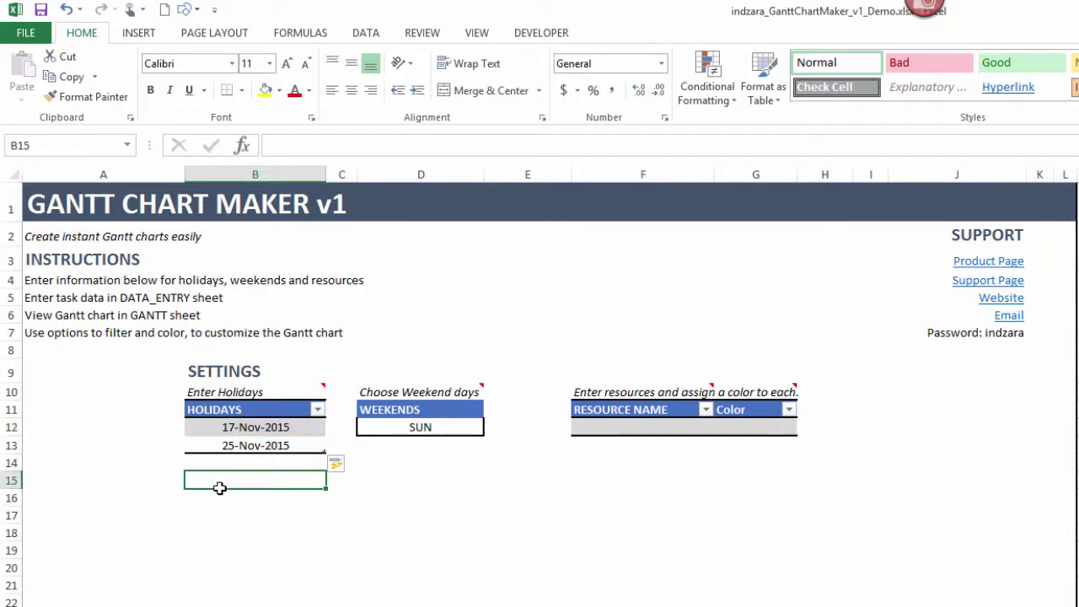
pyautogui.write('11')
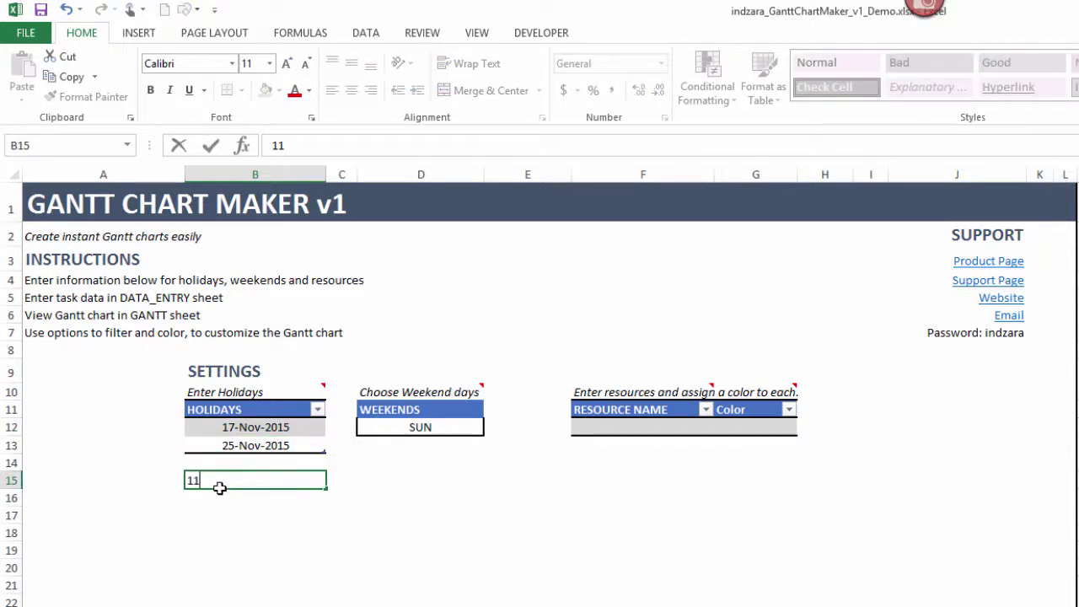
pyautogui.write('/28/2015')
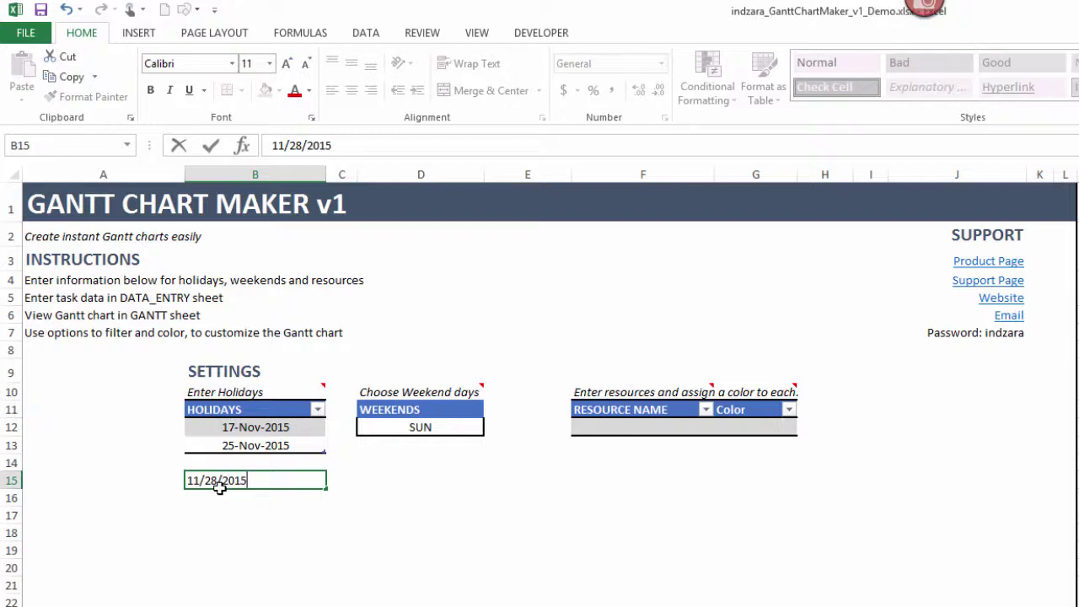
pyautogui.press('Return')
pyautogui.click(221, 480)
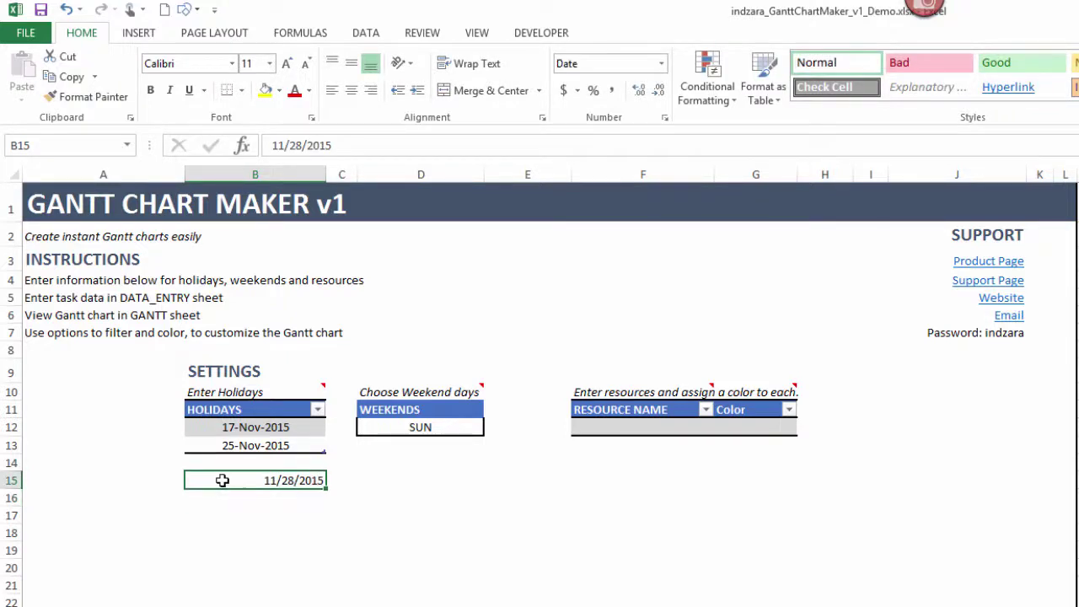
pyautogui.press('Delete')
# - Add the holiday 11/28/2015 in B14, directly below the last HOLIDAYS entry
pyautogui.click(283, 464)
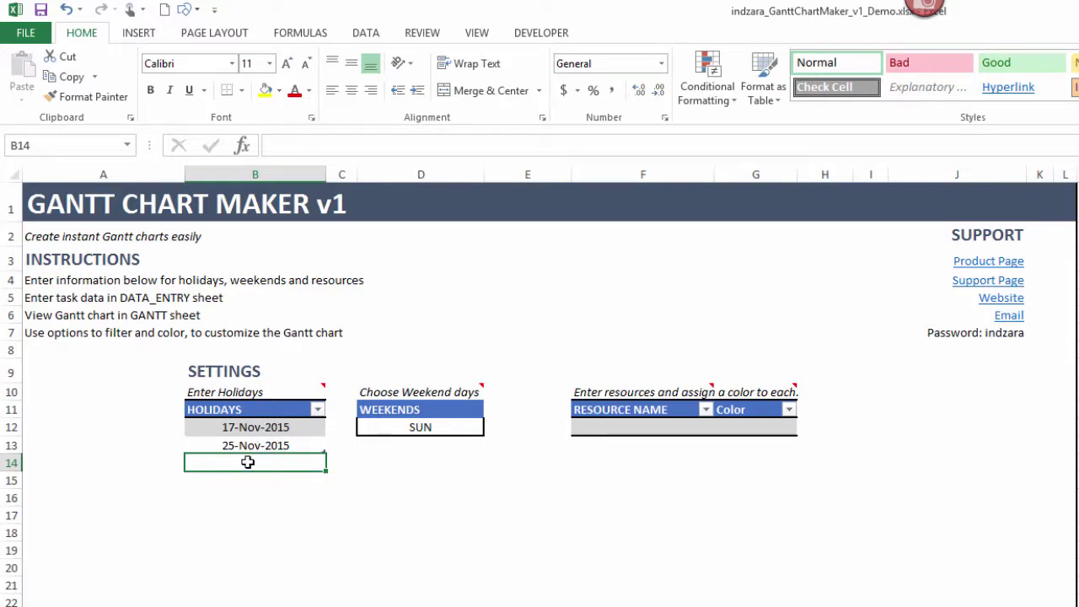
pyautogui.write('11/28/2015')
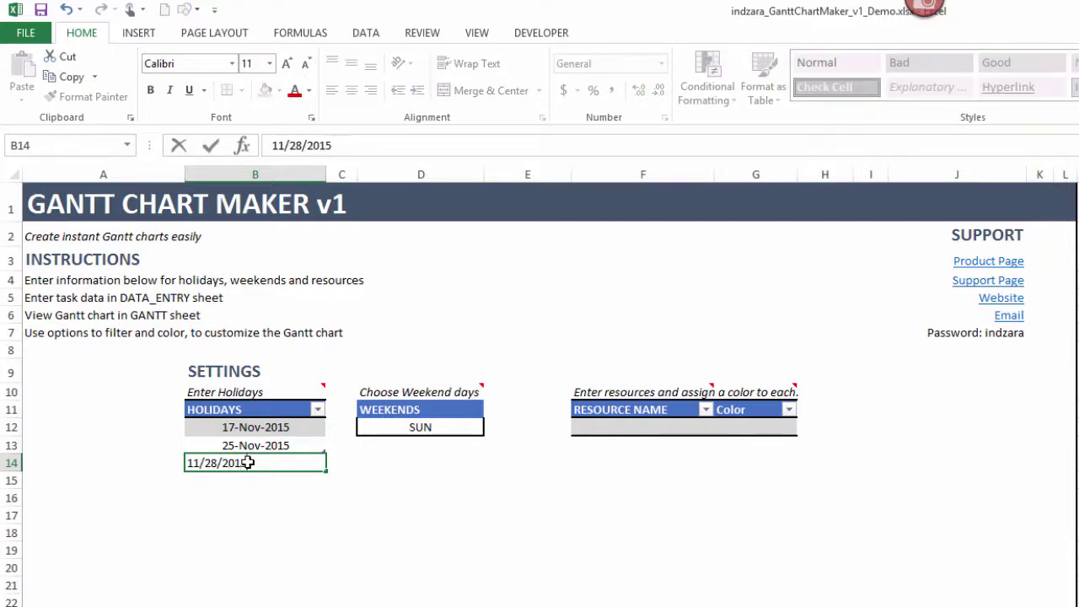
pyautogui.press('Return')
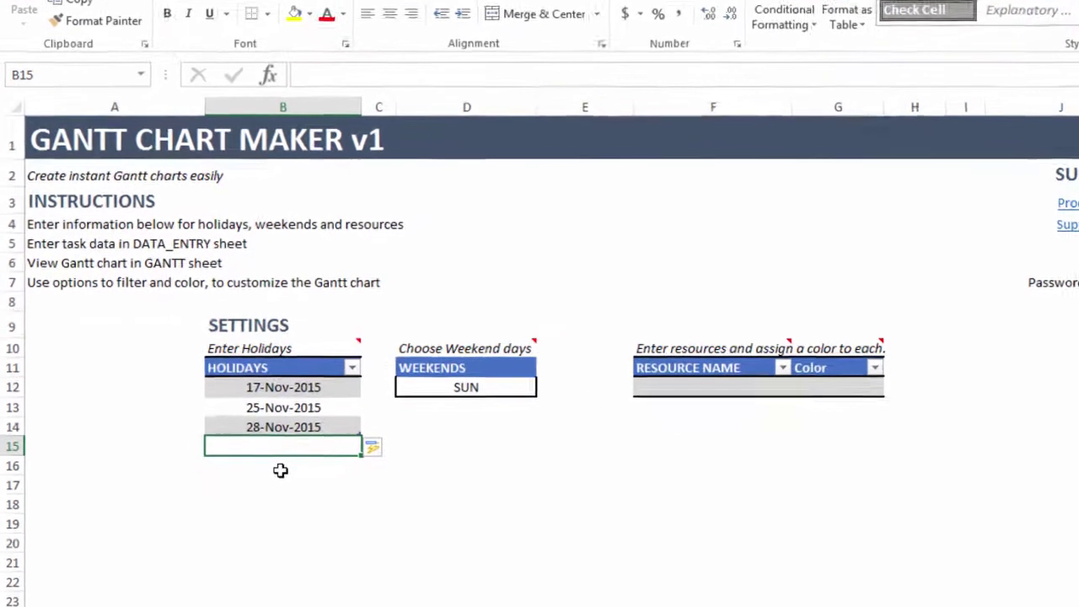
pyautogui.click(325, 429)
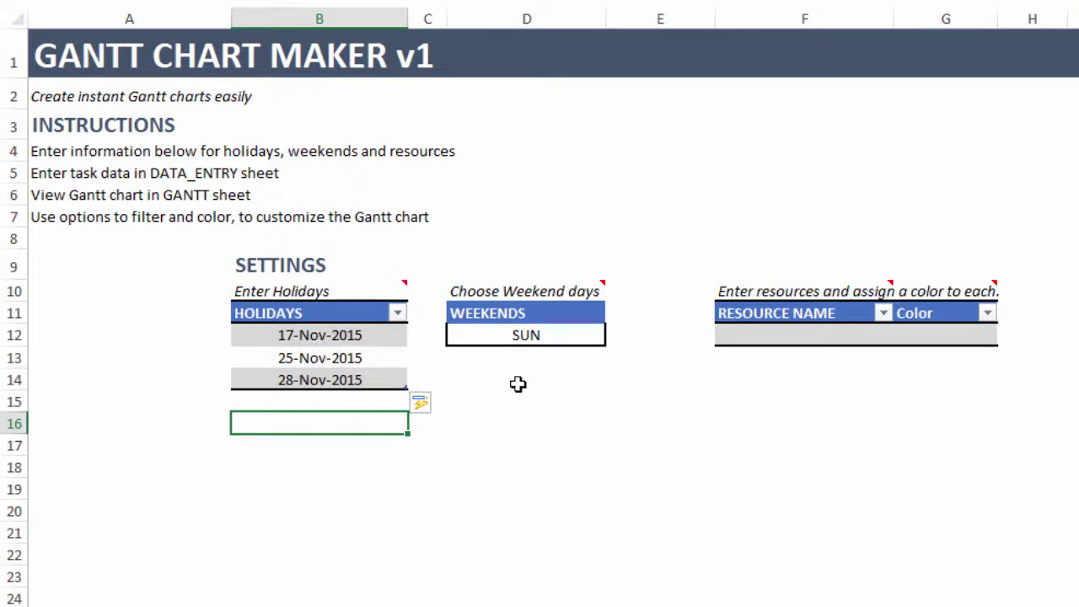
# - Set the WEEKENDS setting to SAT & SUN
pyautogui.click(621, 396)
pyautogui.click(572, 337)
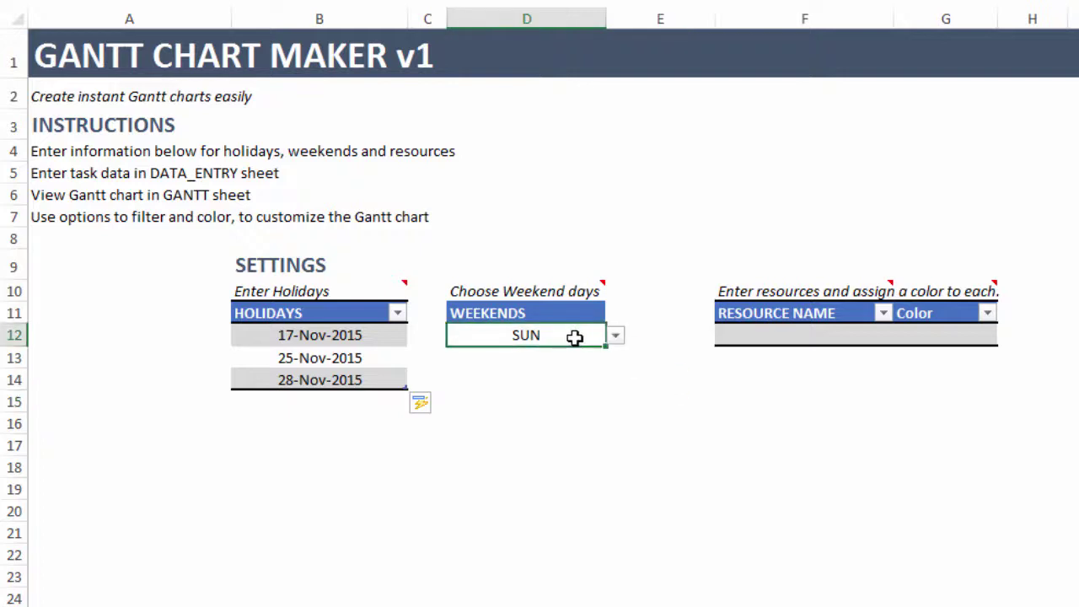
pyautogui.click(614, 337)
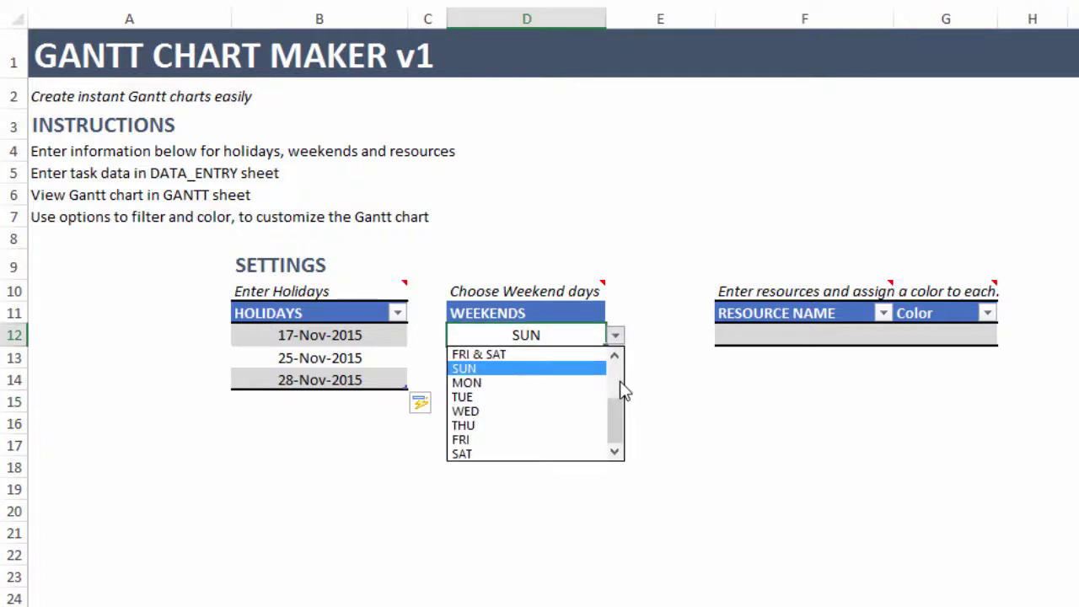
pyautogui.moveTo(615, 406); pyautogui.dragTo(616, 363)
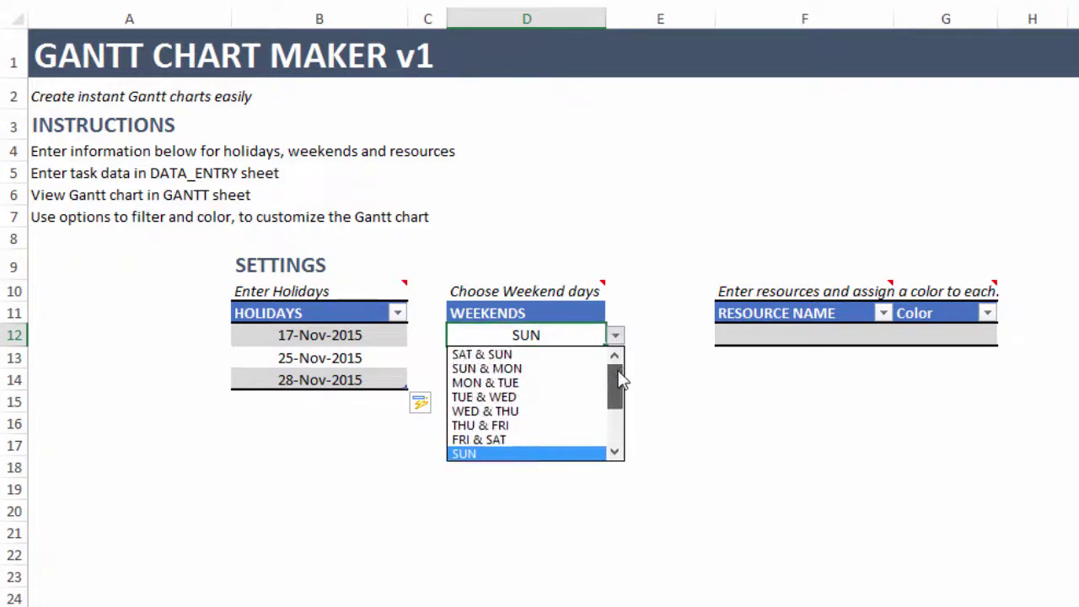
pyautogui.click(532, 355)
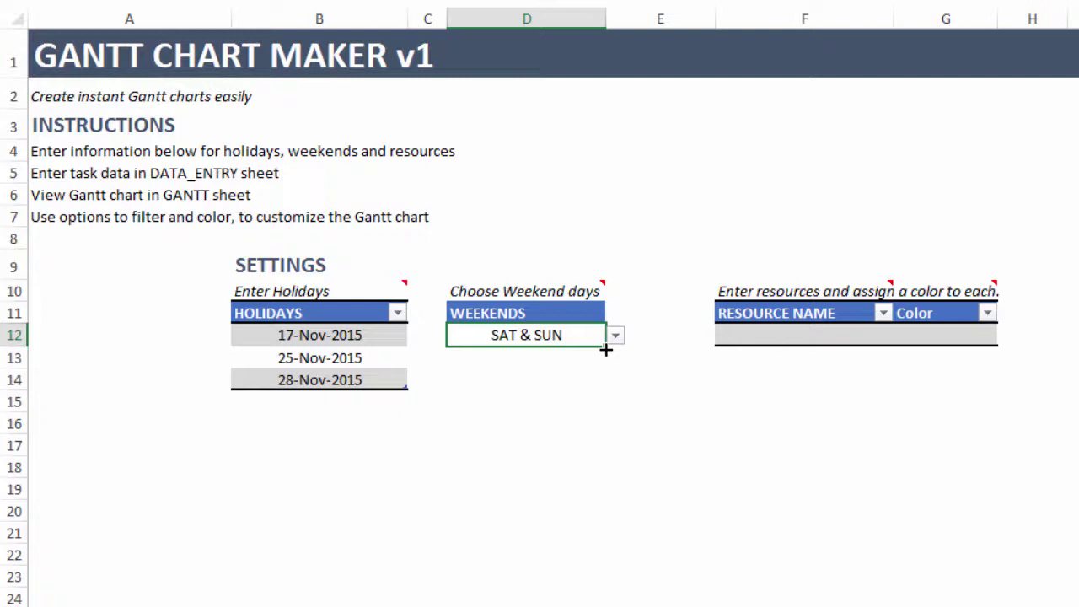
# - Enter Developer One and Marketer One in the RESOURCE NAME column
pyautogui.click(862, 338)
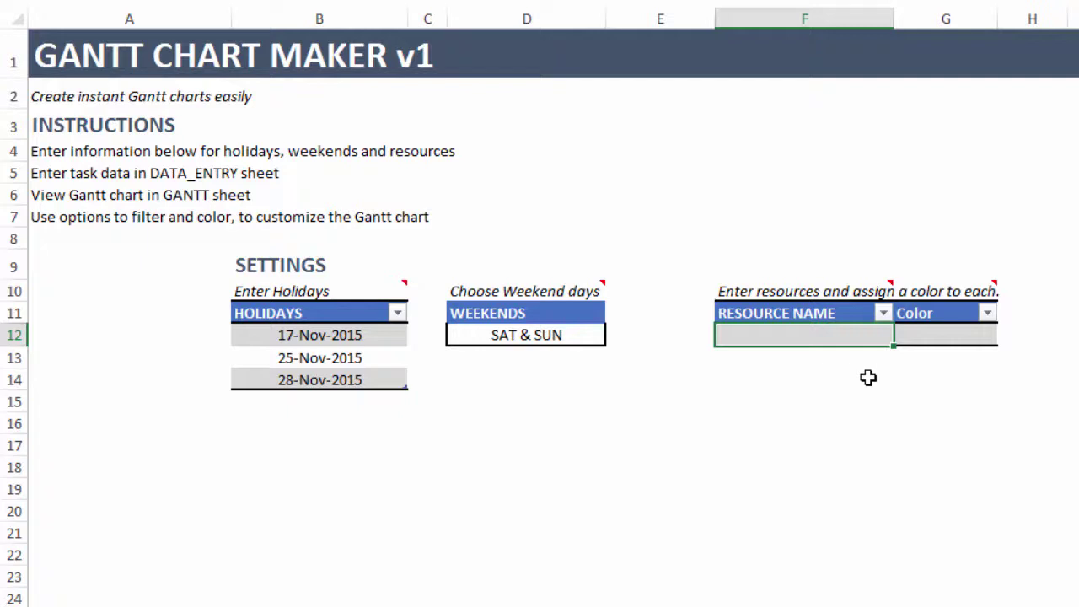
pyautogui.write('Devel')
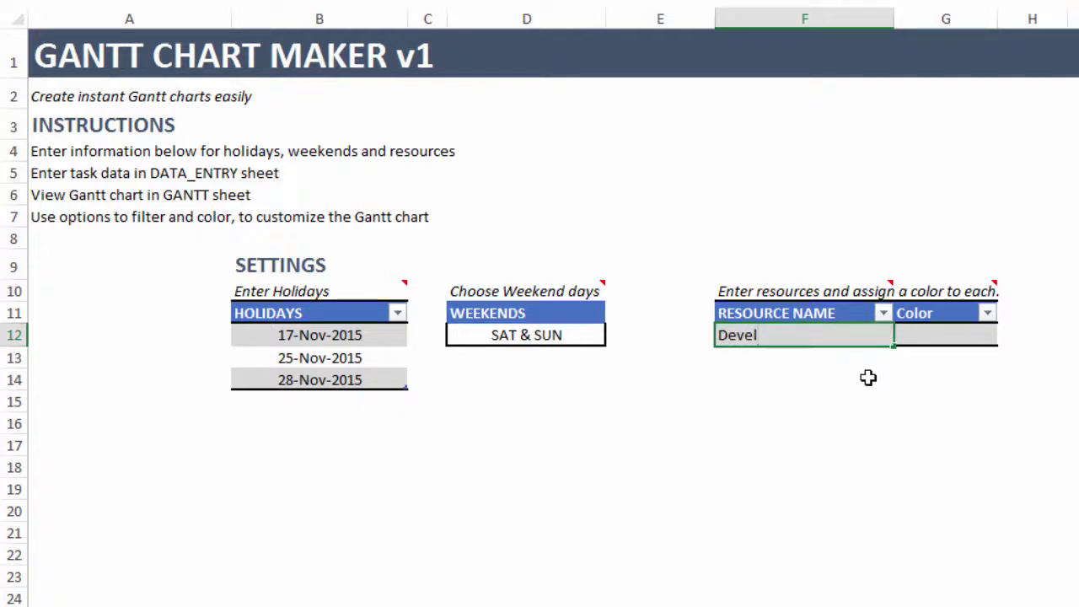
pyautogui.write('oper One')
pyautogui.press('Return')
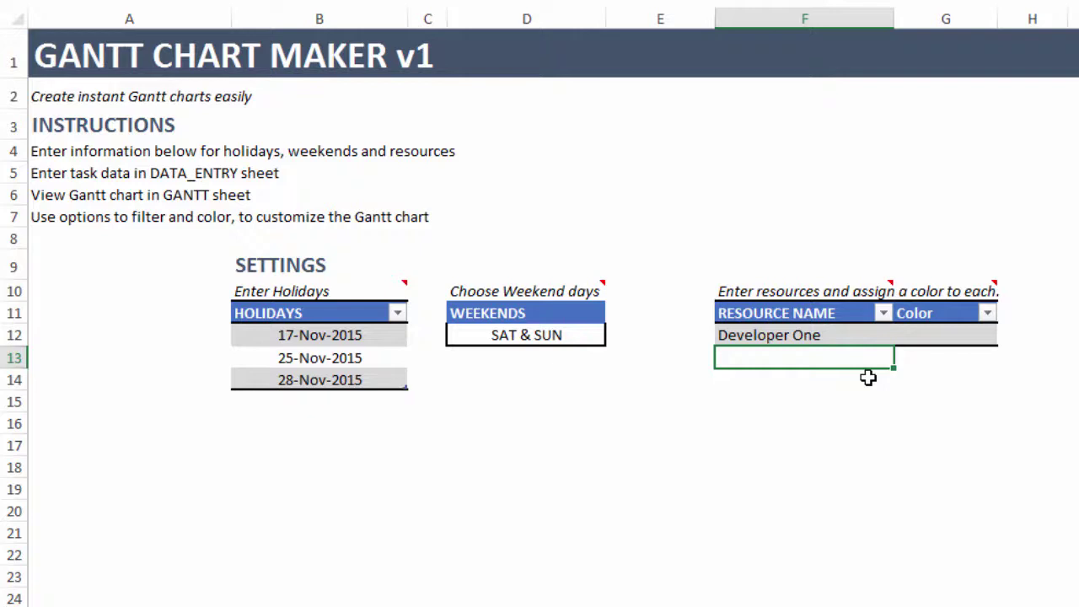
pyautogui.write('Marketer One')
pyautogui.press('Return')
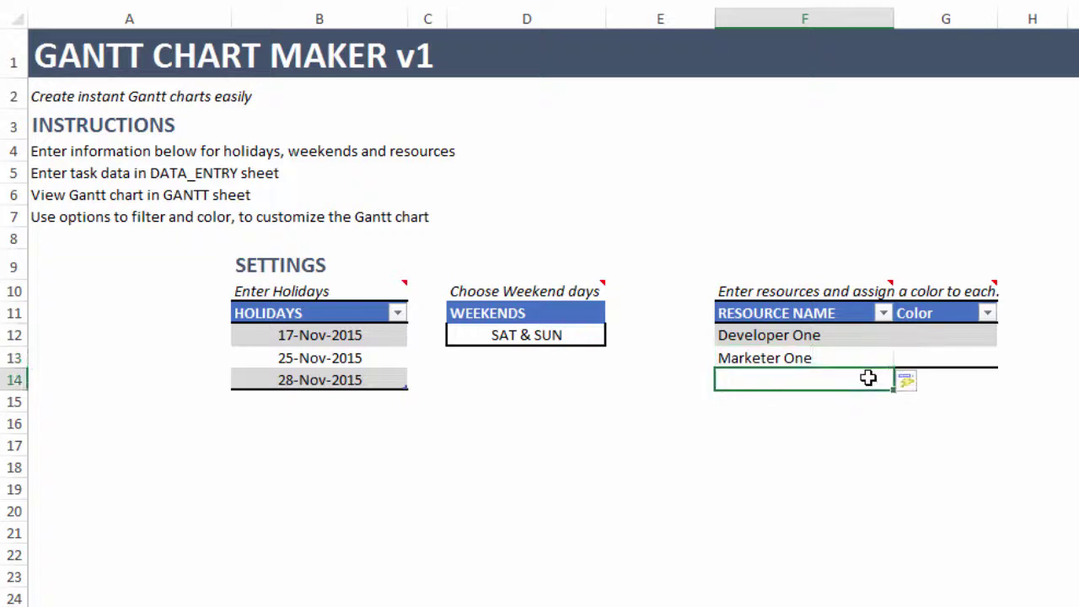
# - Assign the color Orange to Developer One and Purple to Marketer One
pyautogui.click(951, 337)
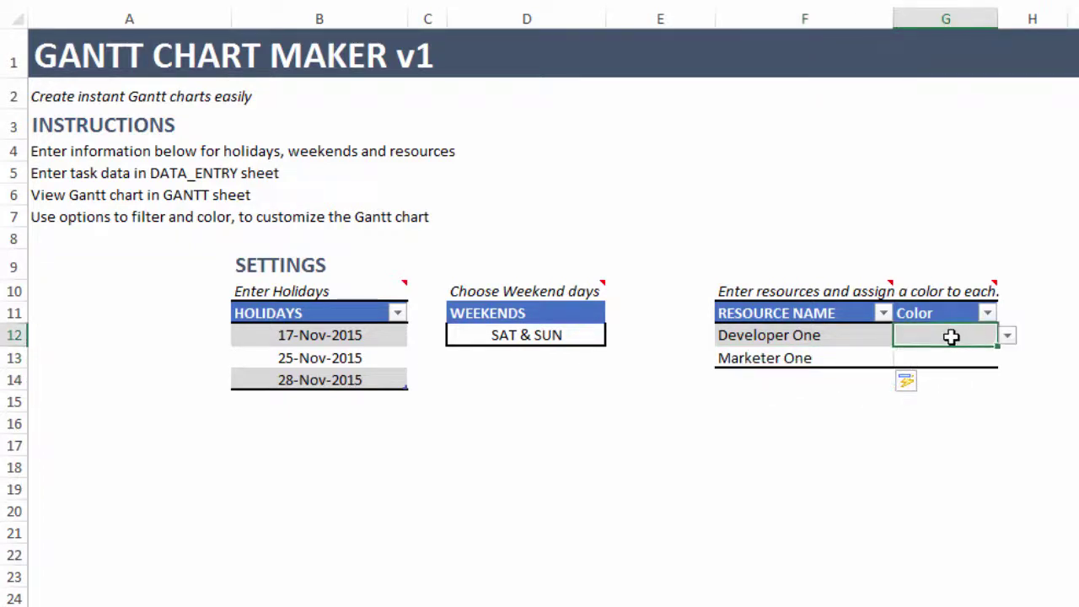
pyautogui.click(1007, 335)
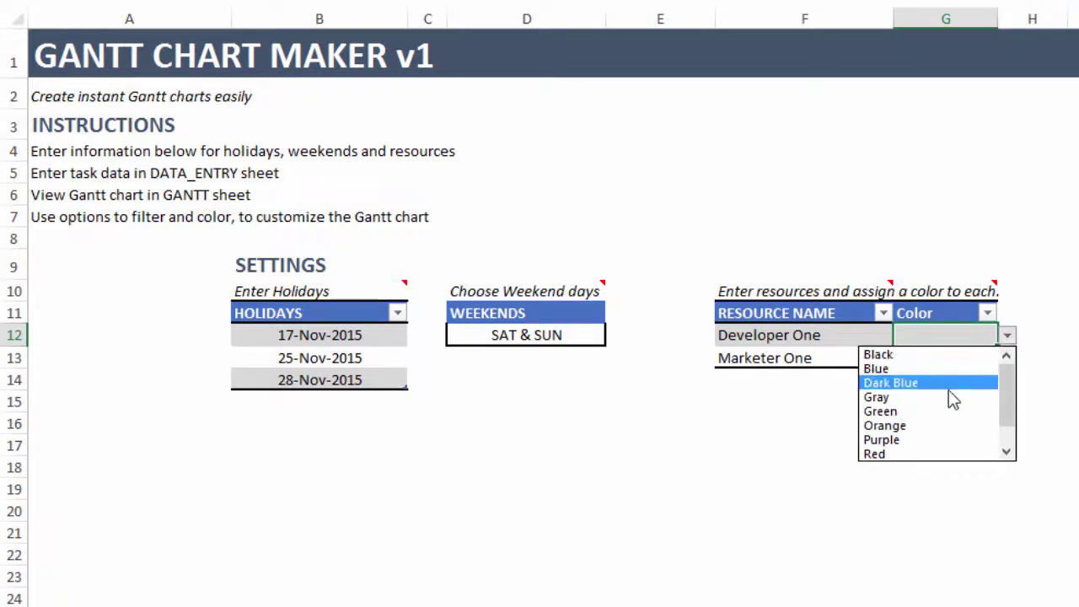
pyautogui.click(937, 425)
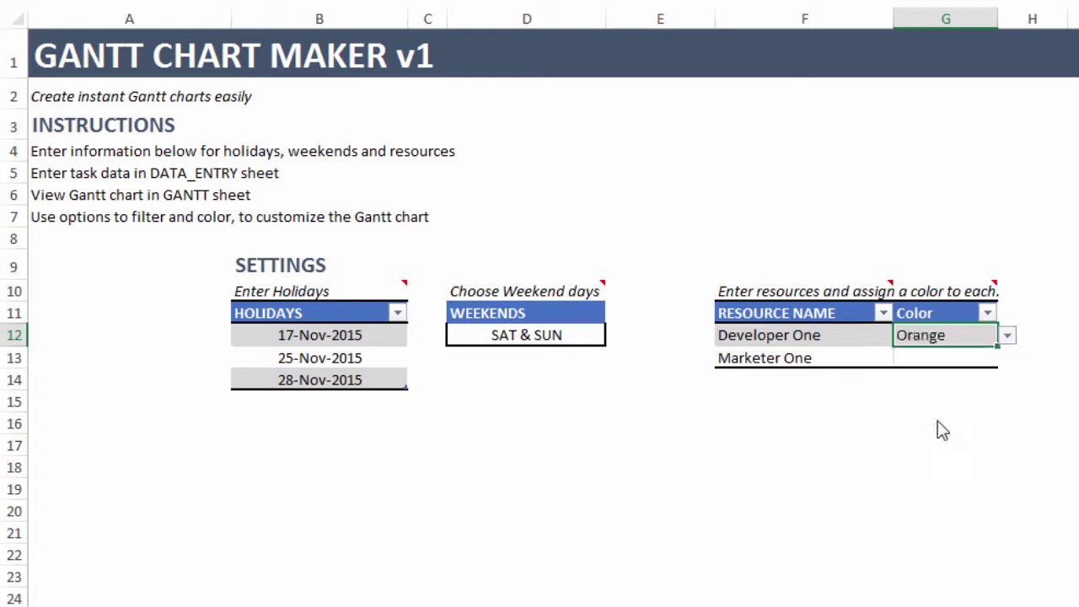
pyautogui.click(896, 357)
pyautogui.click(1007, 357)
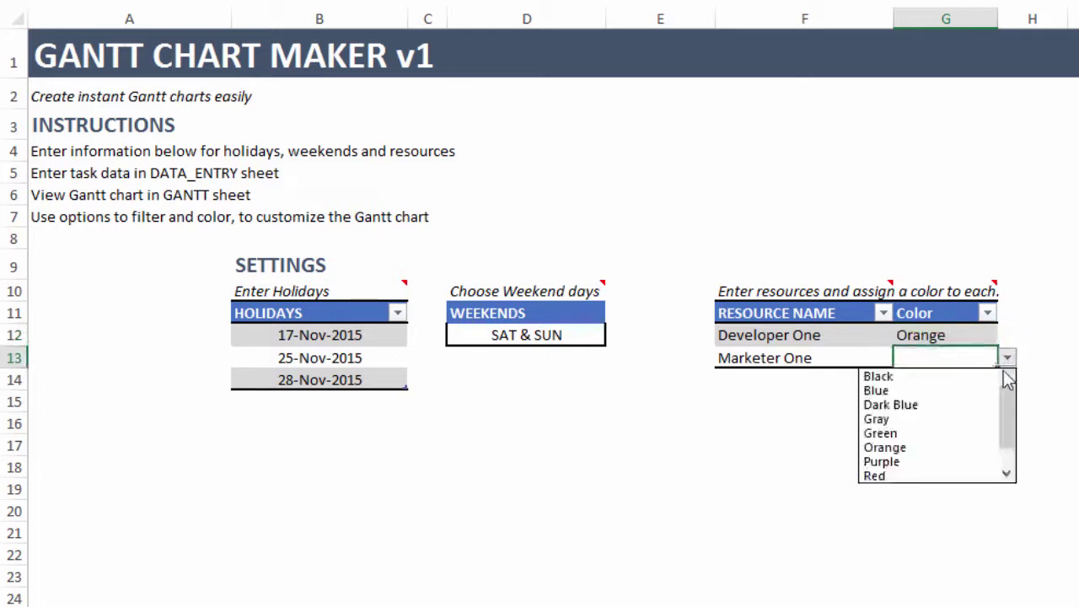
pyautogui.scroll(-1, 999, 425)
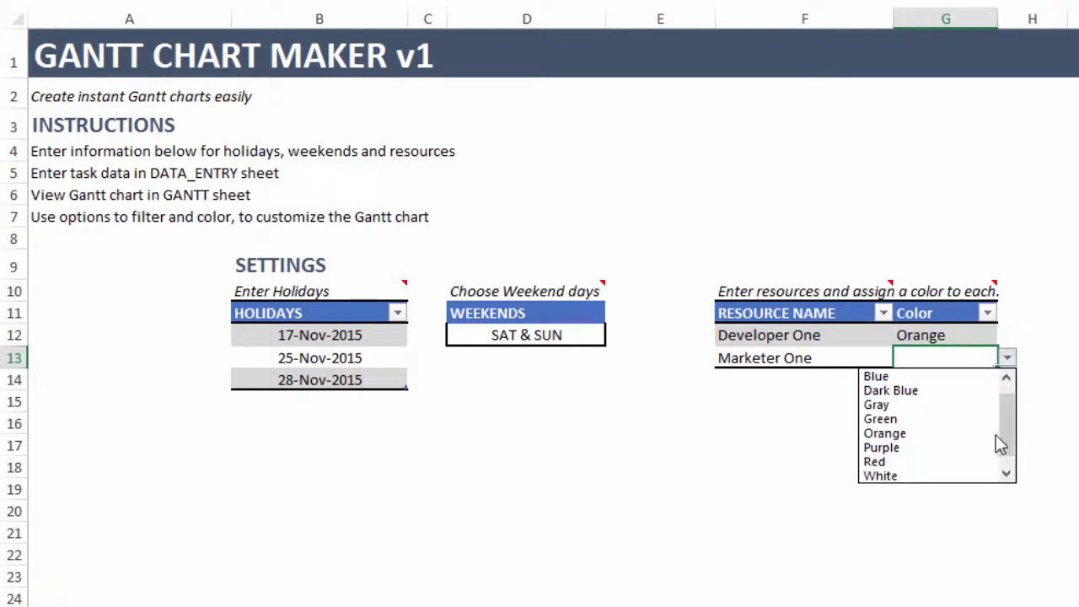
pyautogui.click(907, 447)
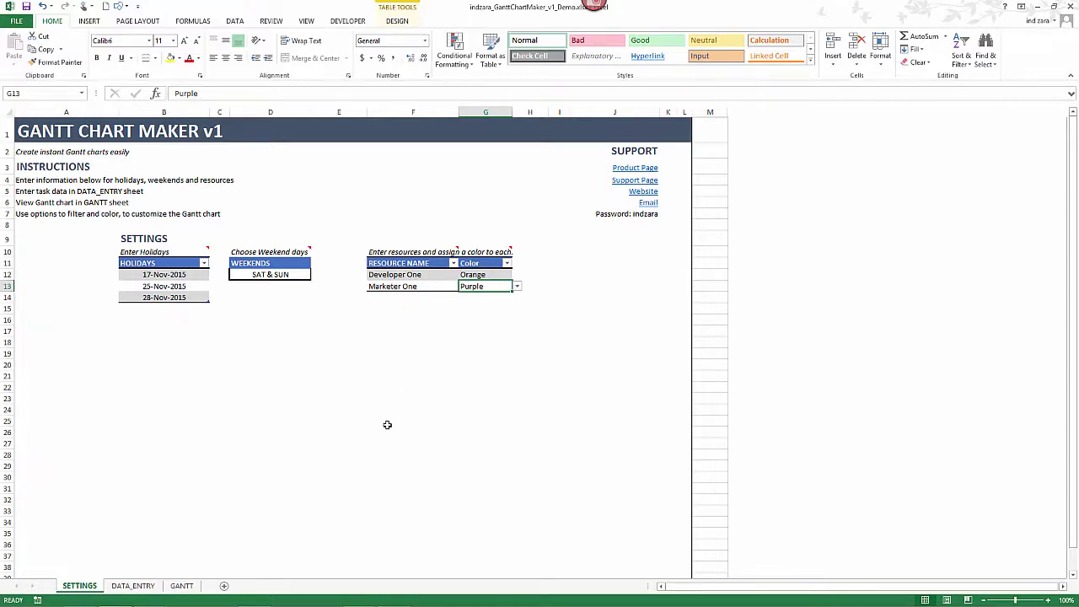
# - Go to the DATA_ENTRY sheet and open a second, reduced-size window of the workbook beside the original
pyautogui.click(153, 586)
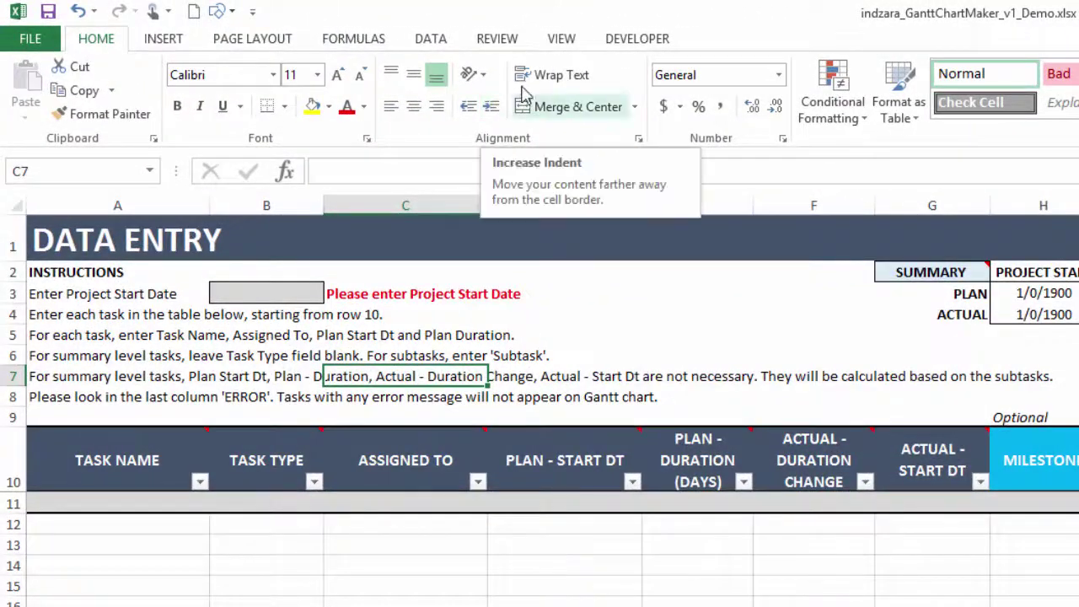
pyautogui.click(563, 40)
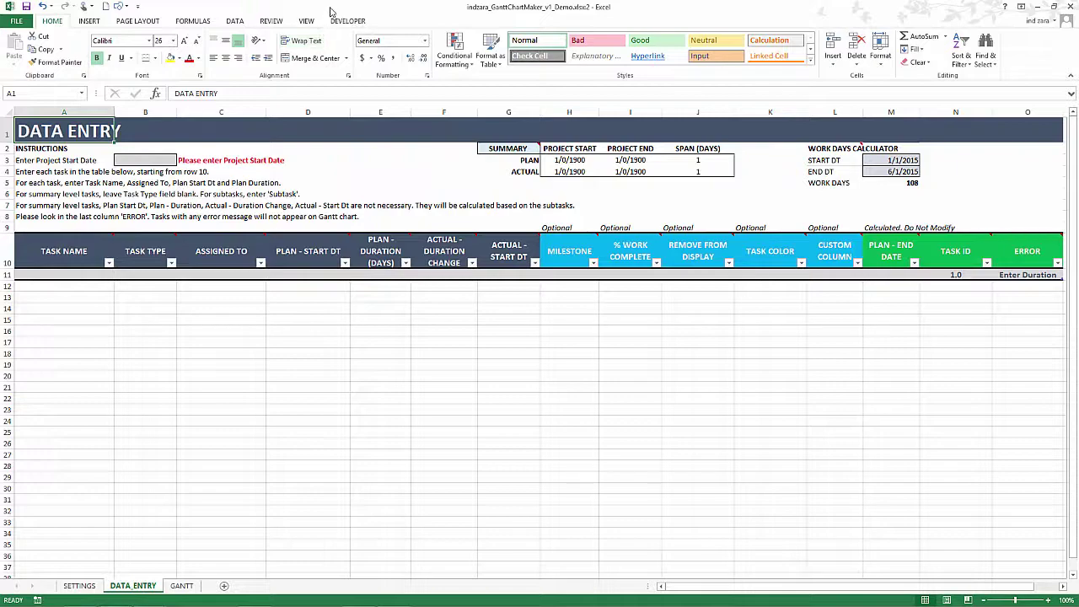
pyautogui.doubleClick(334, 10)
pyautogui.moveTo(339, 41); pyautogui.dragTo(612, 76)
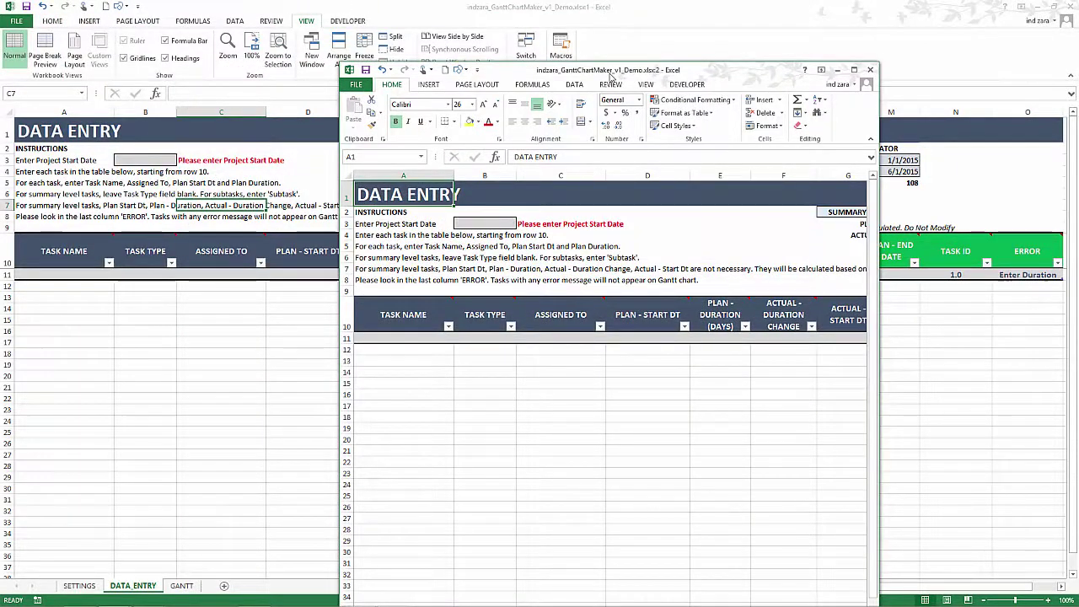
pyautogui.moveTo(612, 76); pyautogui.dragTo(704, 37)
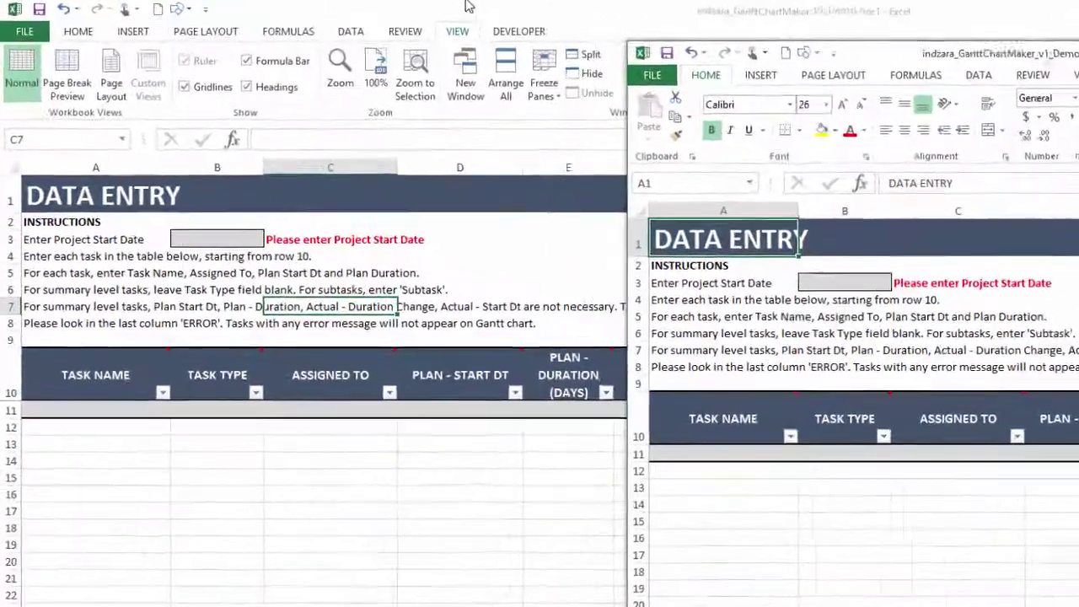
# - Arrange the two workbook windows vertically and show the GANTT sheet in the second window
pyautogui.click(377, 67)
pyautogui.click(569, 99)
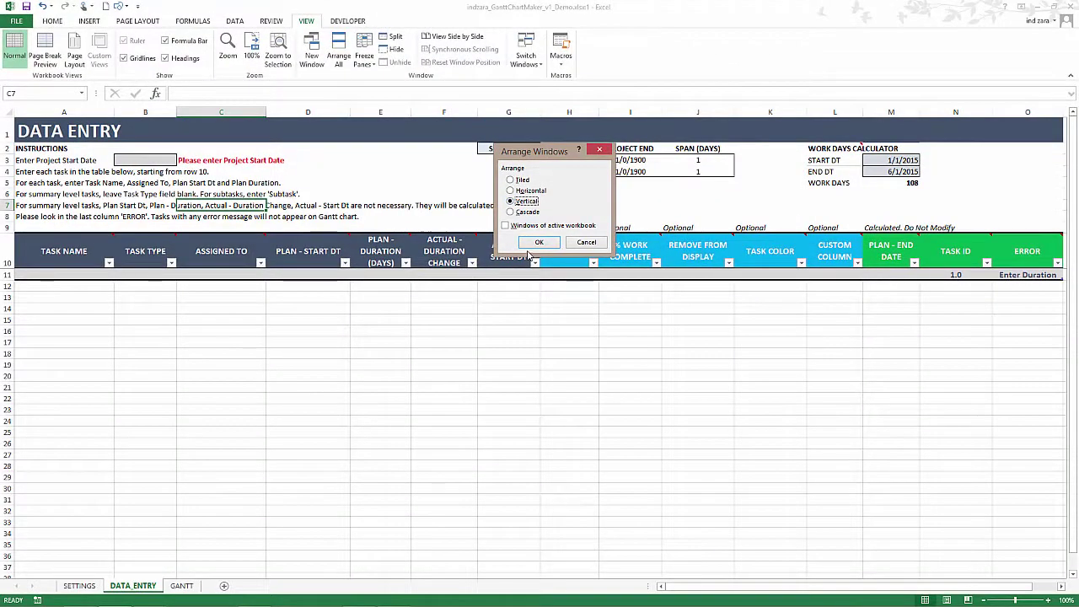
pyautogui.click(531, 243)
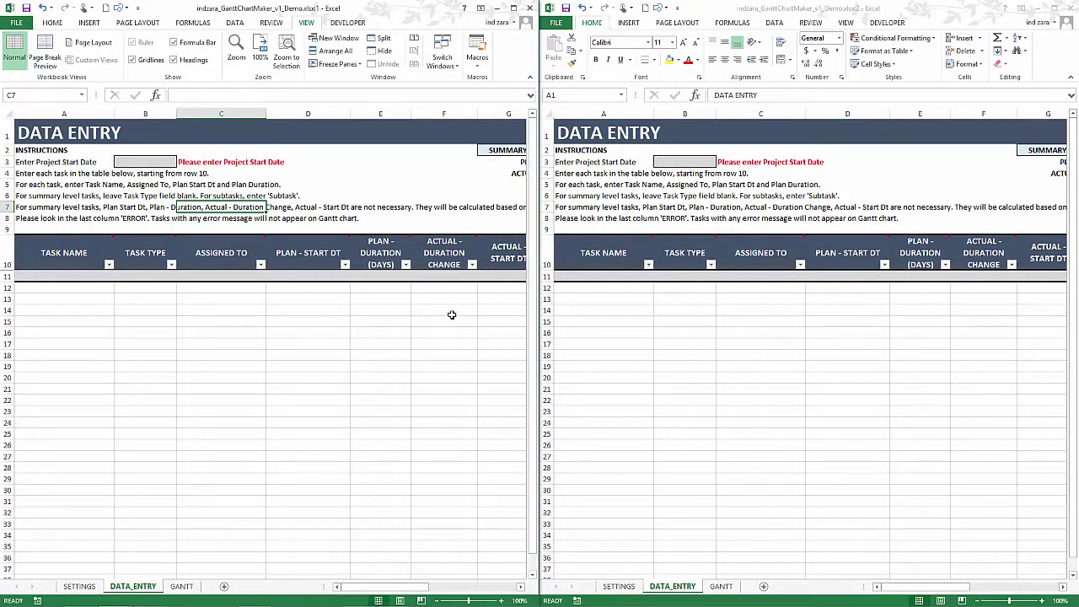
pyautogui.click(657, 450)
pyautogui.click(728, 587)
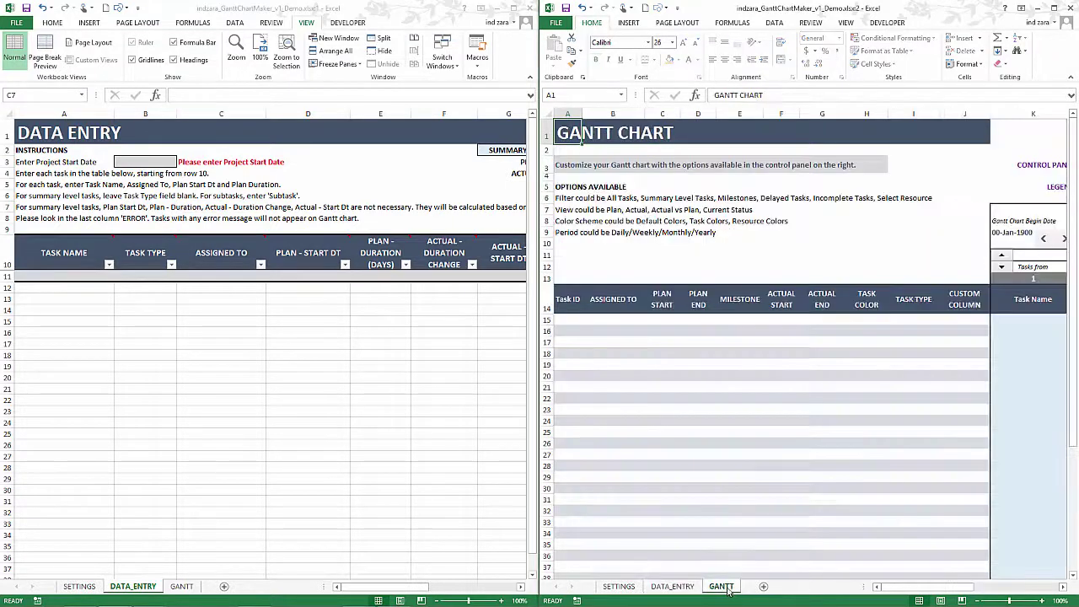
# - Bring the Gantt timeline into view in the second window and set the project start date to 11/1/2015 in DATA_ENTRY
pyautogui.moveTo(876, 590); pyautogui.dragTo(908, 590)
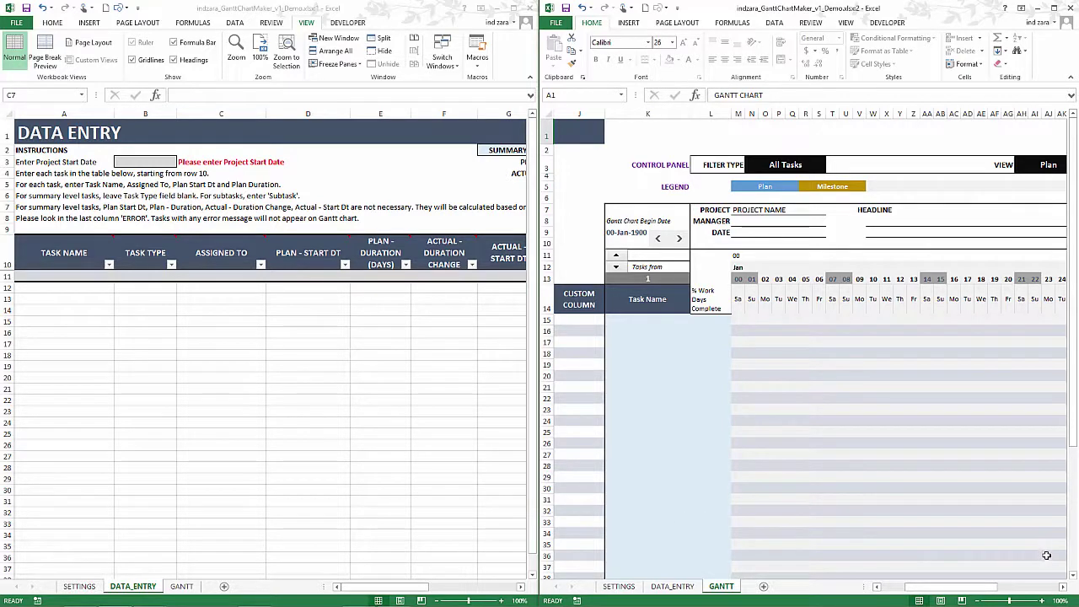
pyautogui.click(1061, 586)
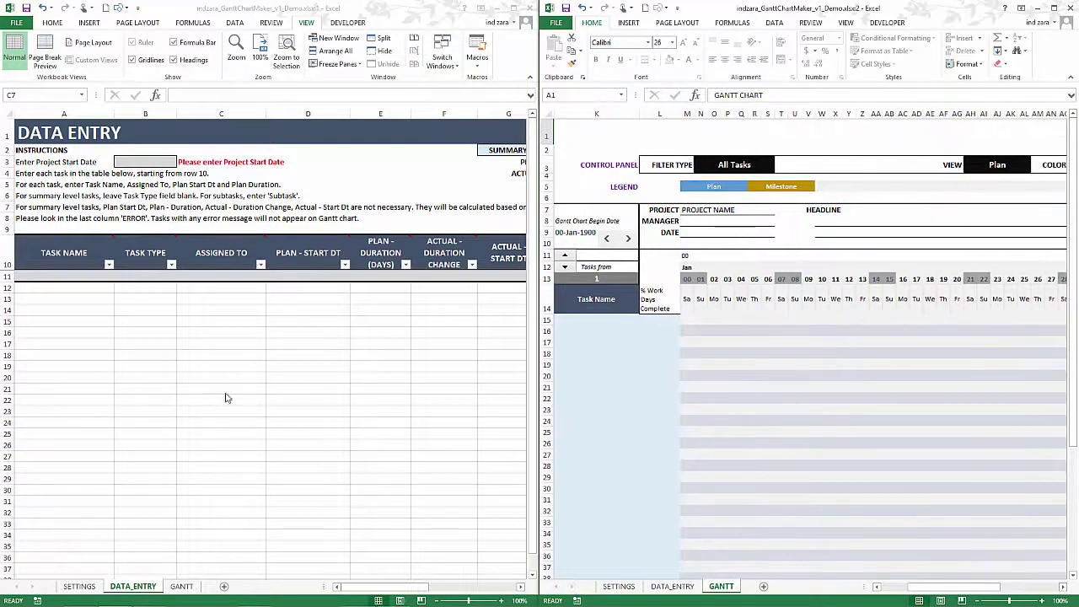
pyautogui.click(106, 225)
pyautogui.click(125, 163)
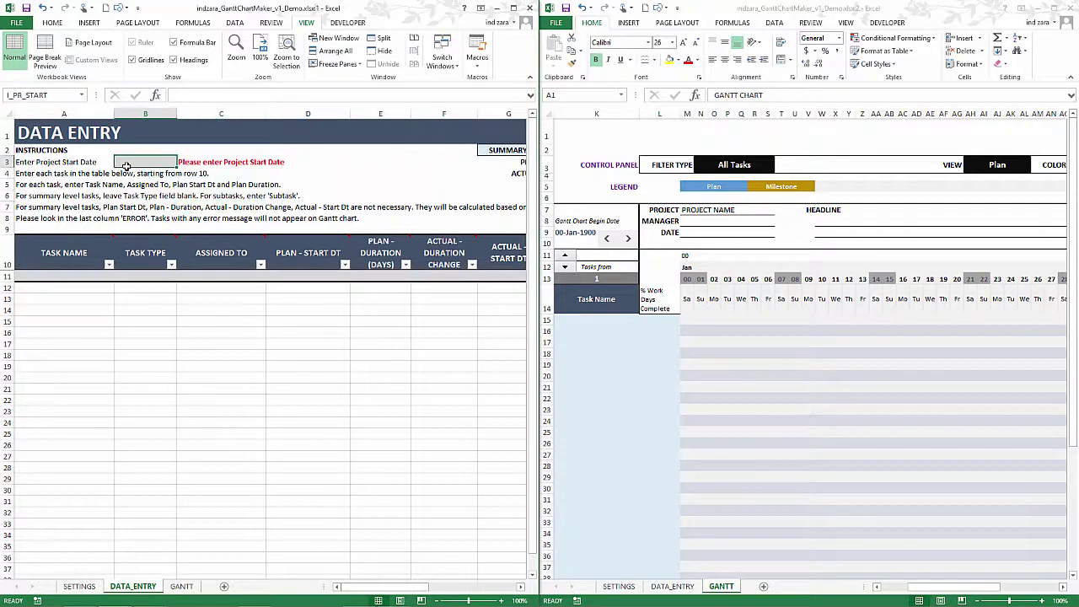
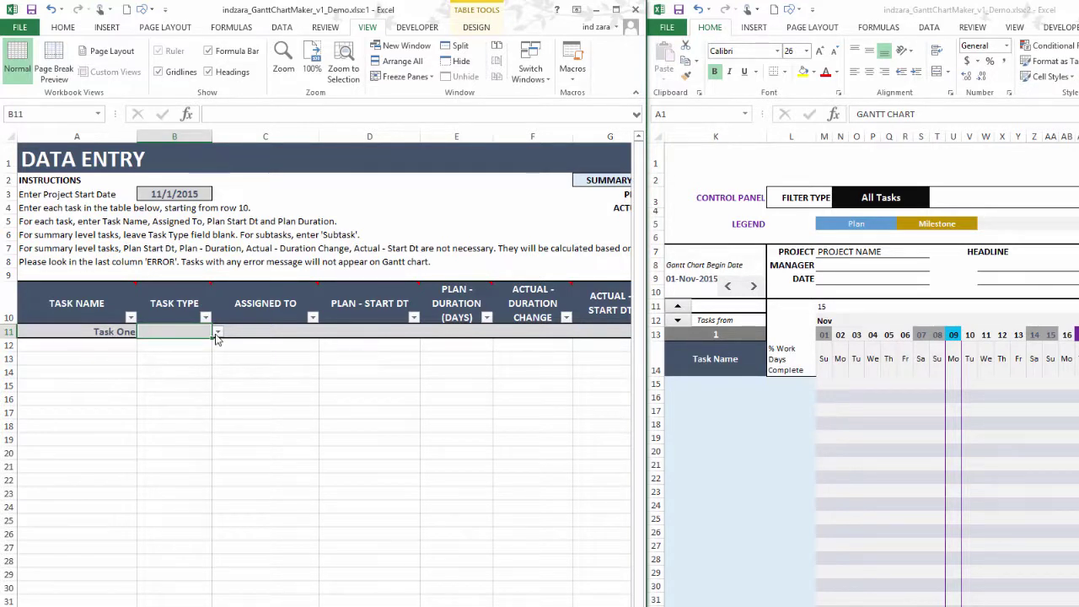
# - Add Task One One in row 12 below Task One and set its task type to Subtask
pyautogui.click(126, 344)
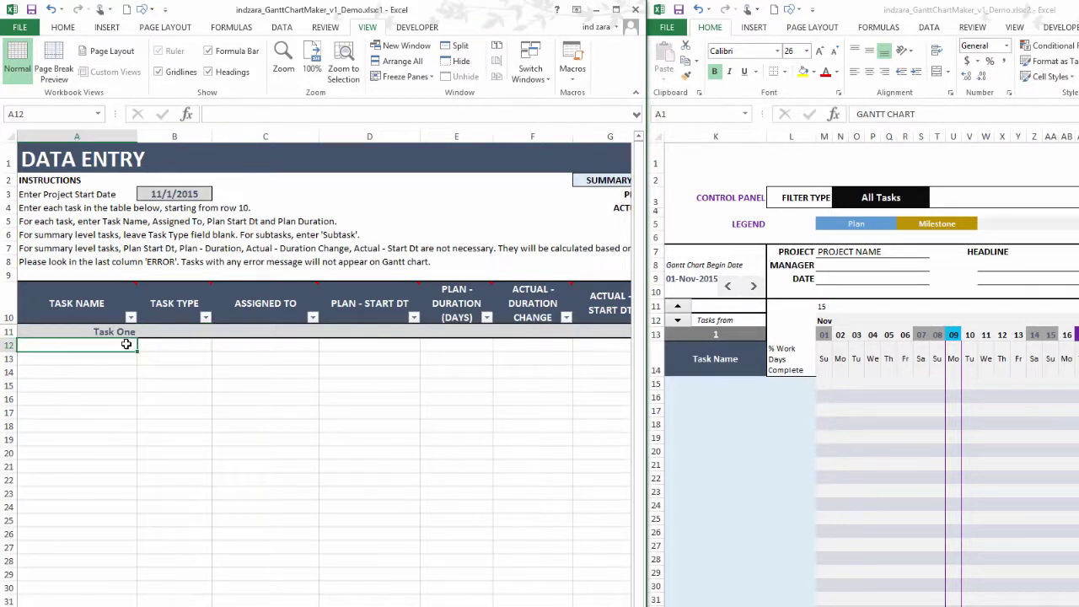
pyautogui.write('Task One')
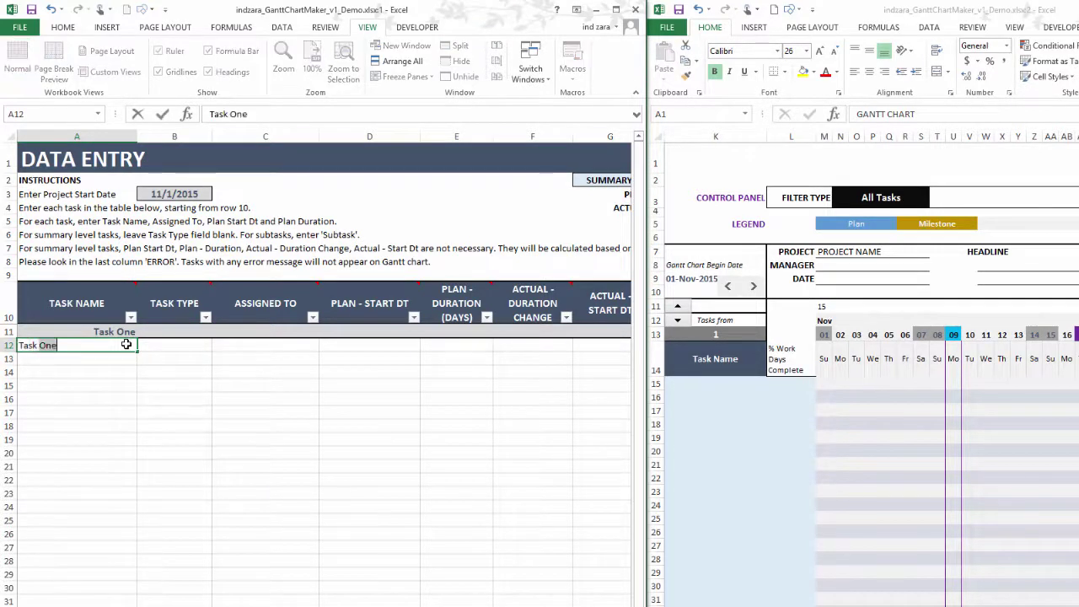
pyautogui.press('BackSpace')
pyautogui.write('e One')
pyautogui.press('Tab')
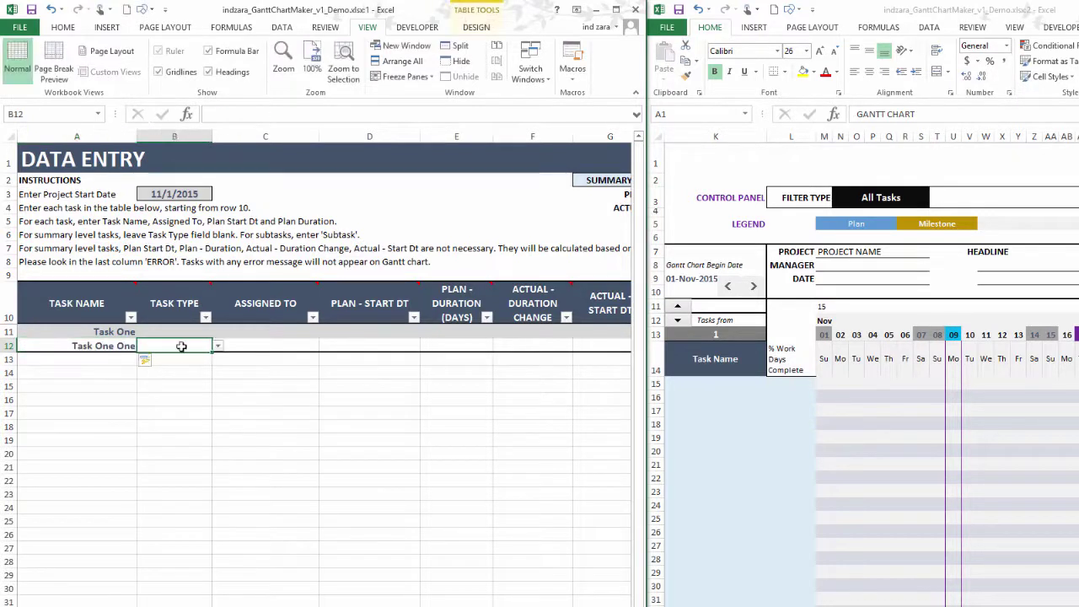
pyautogui.click(217, 346)
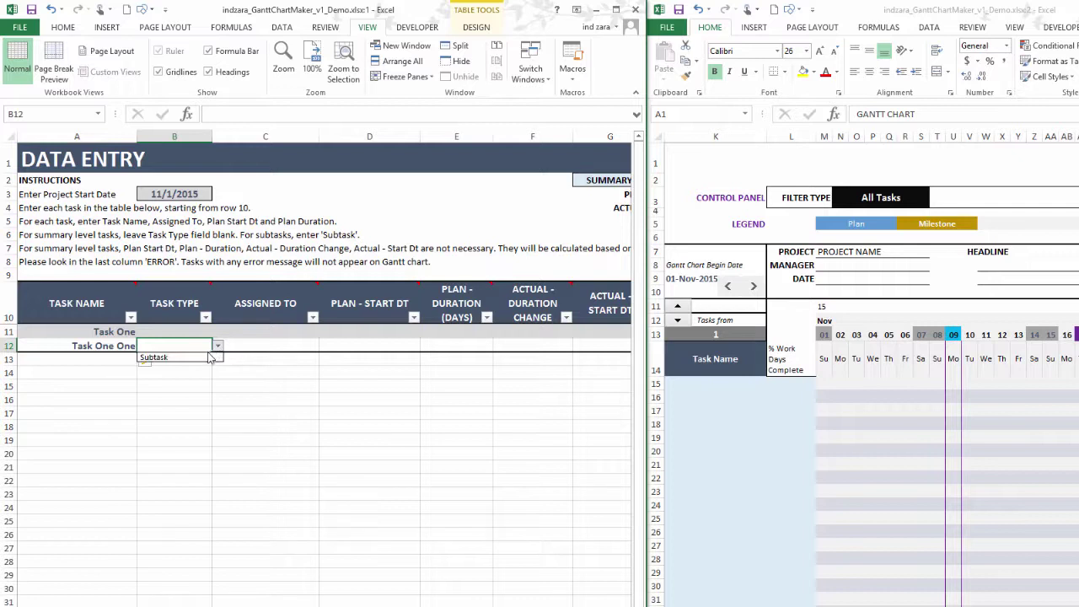
pyautogui.click(208, 359)
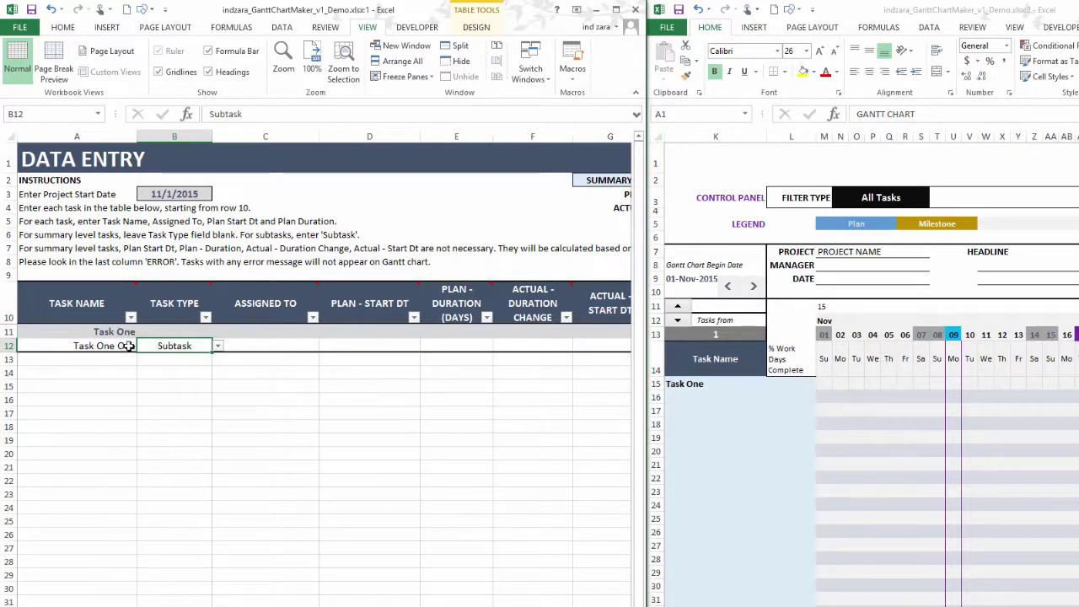
# - Assign Task One One to Developer One and give it a planned duration of 5 days, leaving its start date blank
pyautogui.click(238, 347)
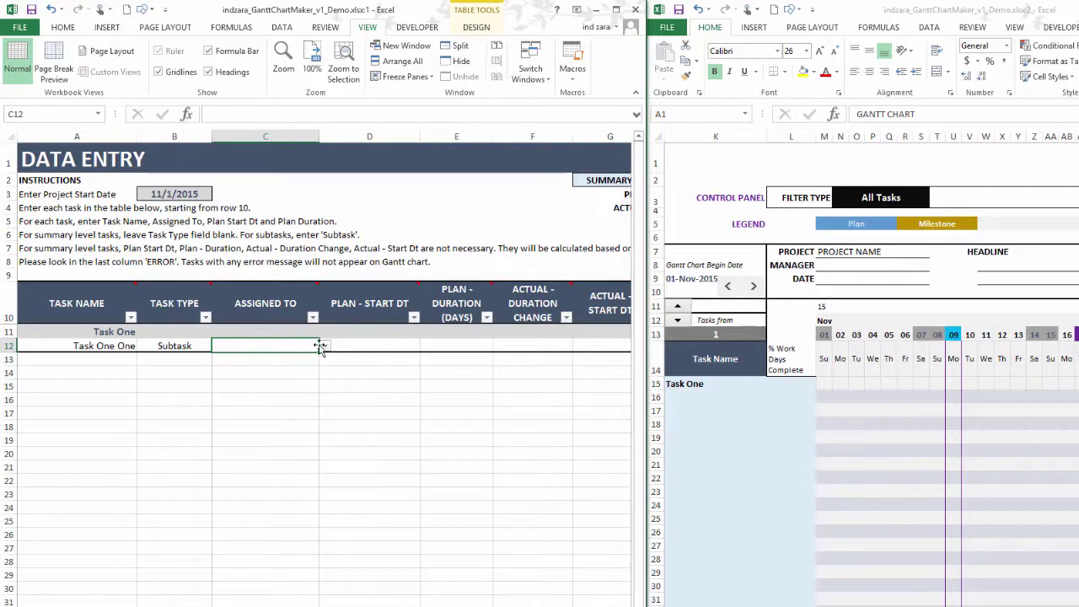
pyautogui.click(324, 346)
pyautogui.click(318, 358)
pyautogui.click(364, 345)
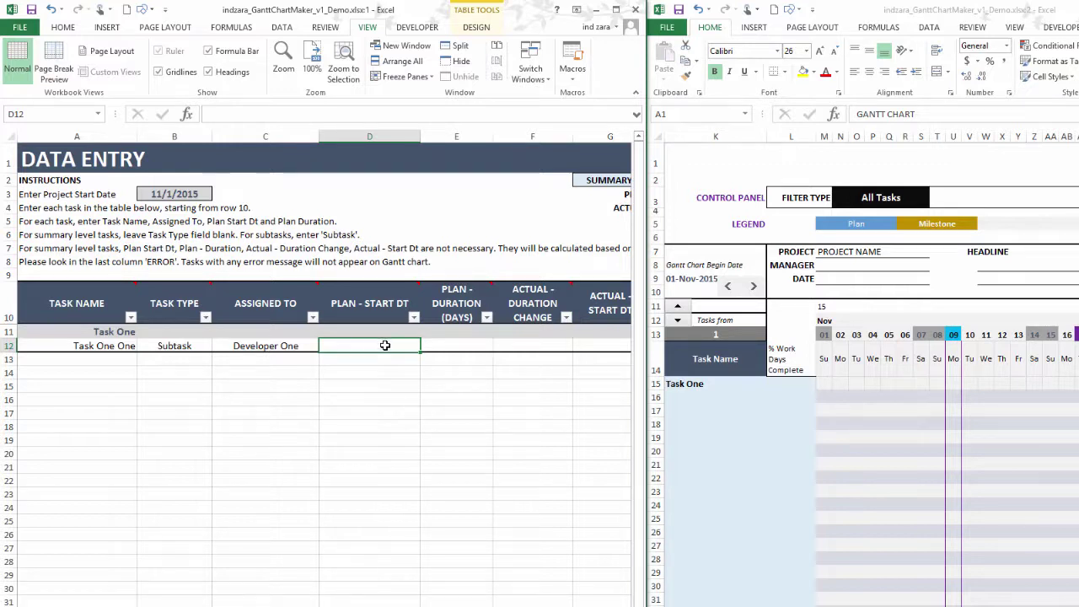
pyautogui.click(431, 349)
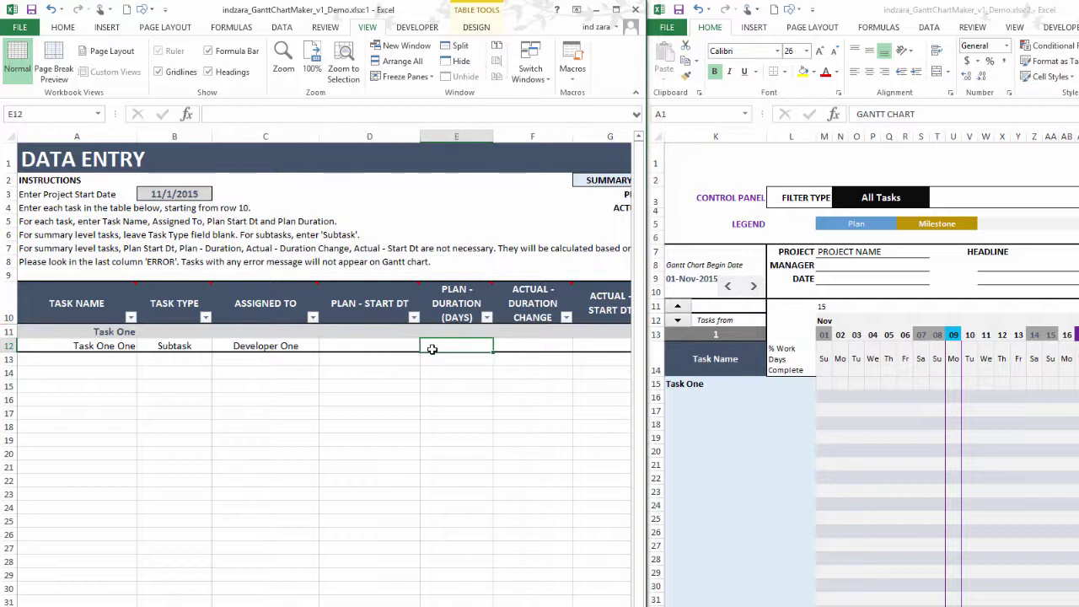
pyautogui.write('5')
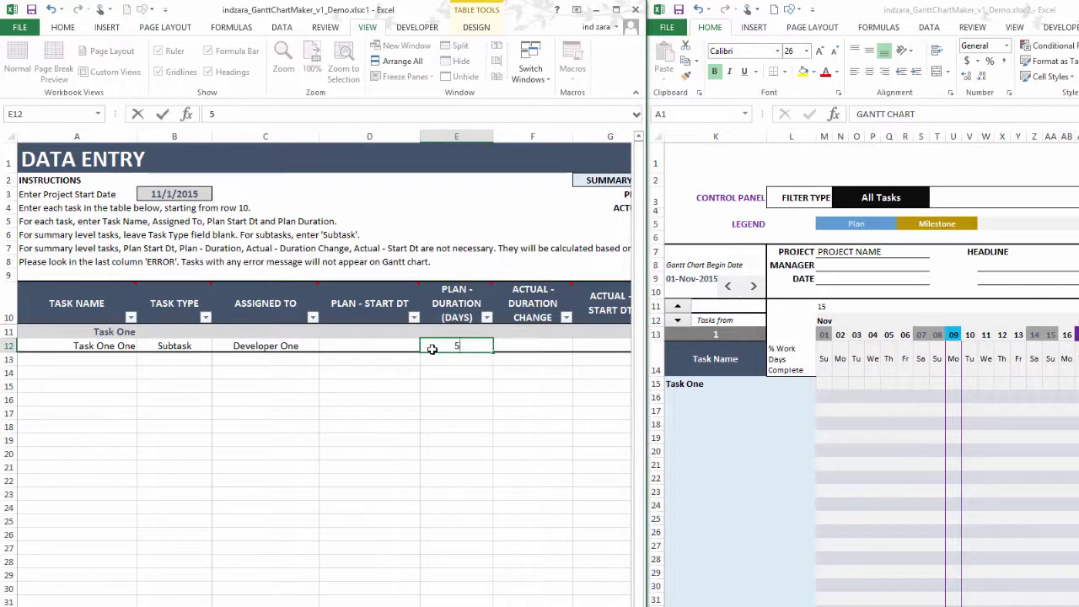
pyautogui.press('Tab')
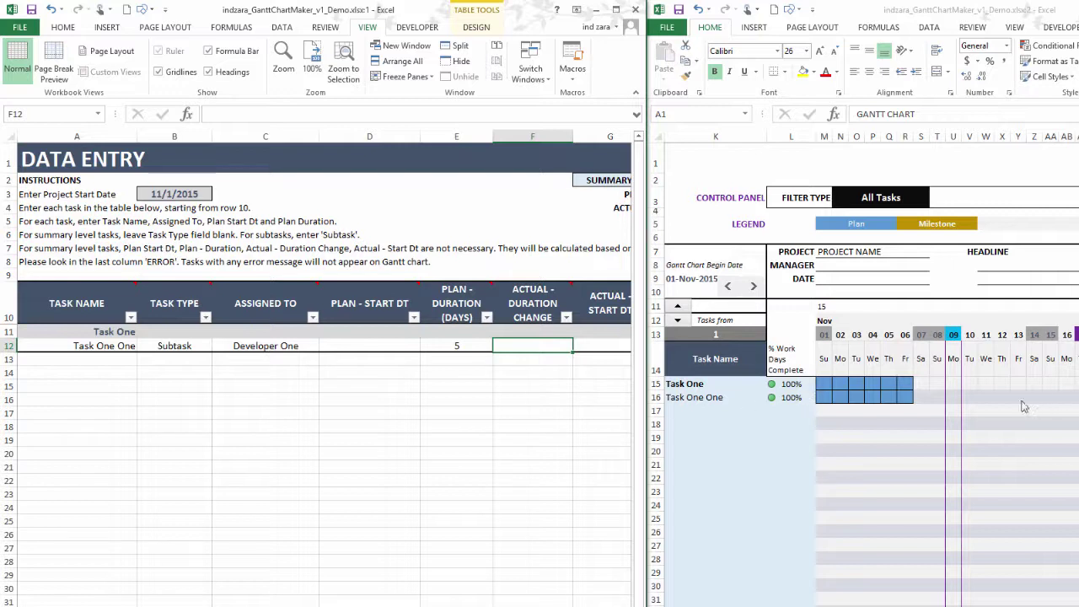
# - Set Task One One's planned start date to 11/2/2015 and its planned duration to 7 days
pyautogui.click(402, 345)
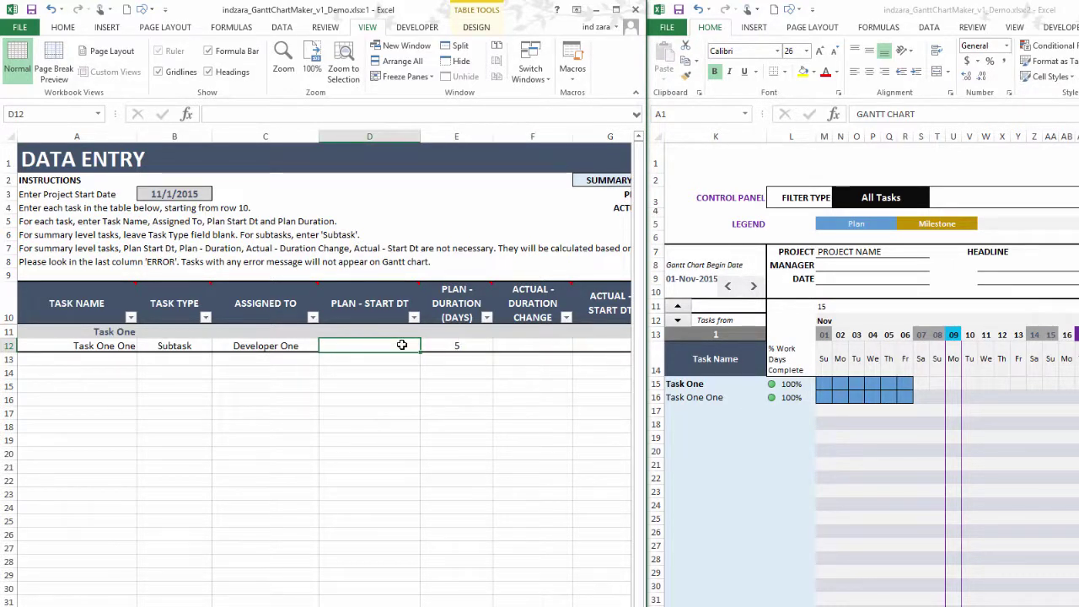
pyautogui.write('11/2/20')
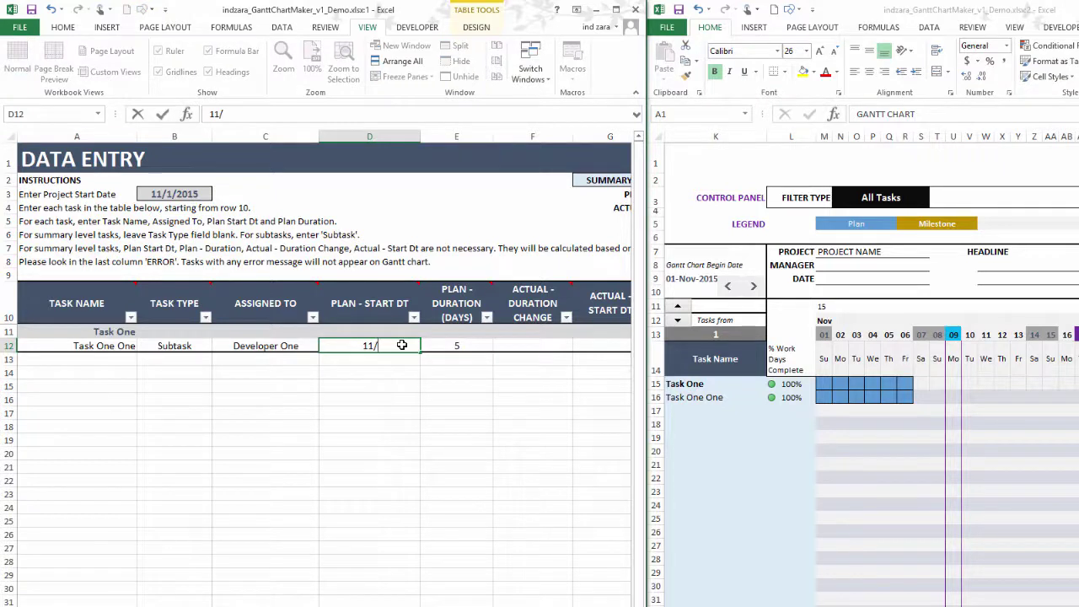
pyautogui.write('15')
pyautogui.press('Return')
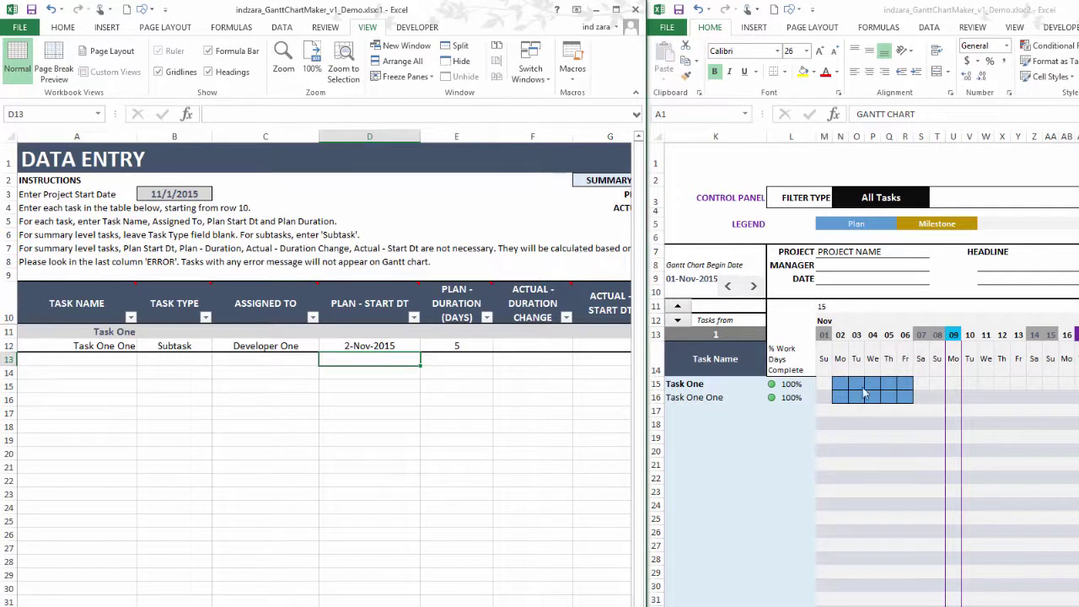
pyautogui.click(486, 349)
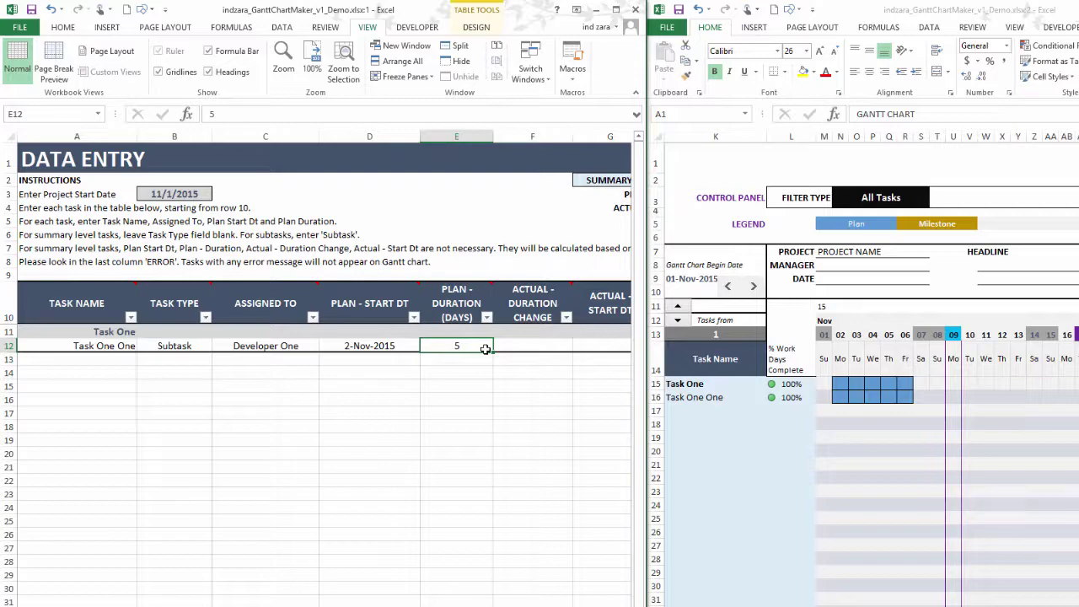
pyautogui.write('7')
pyautogui.press('Return')
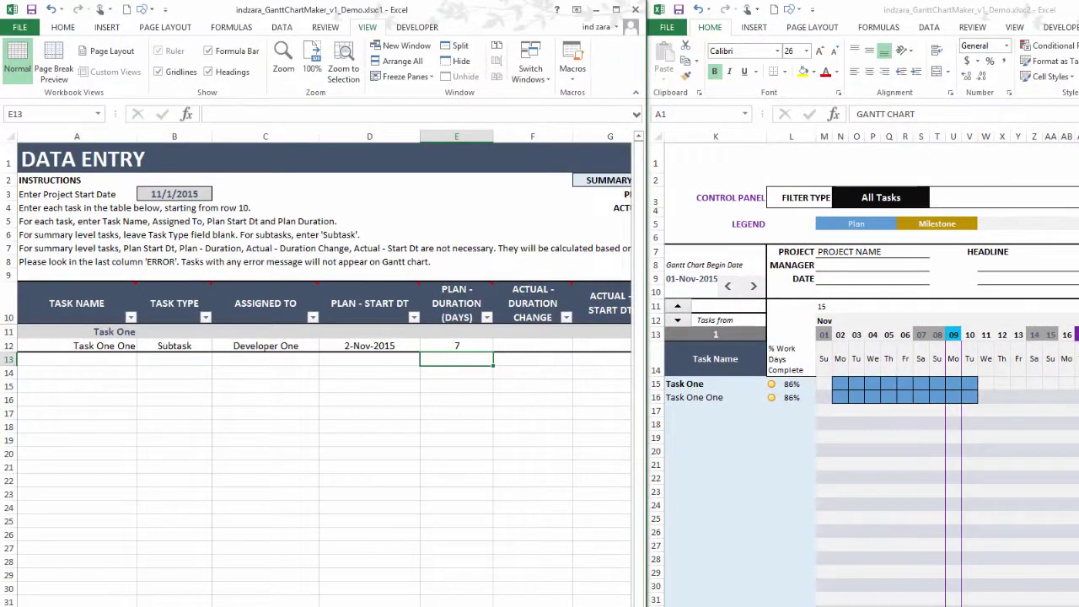
# - Add Task One Two in row 13 as a Subtask assigned to Marketer One
pyautogui.hscroll(6, 323, 369)
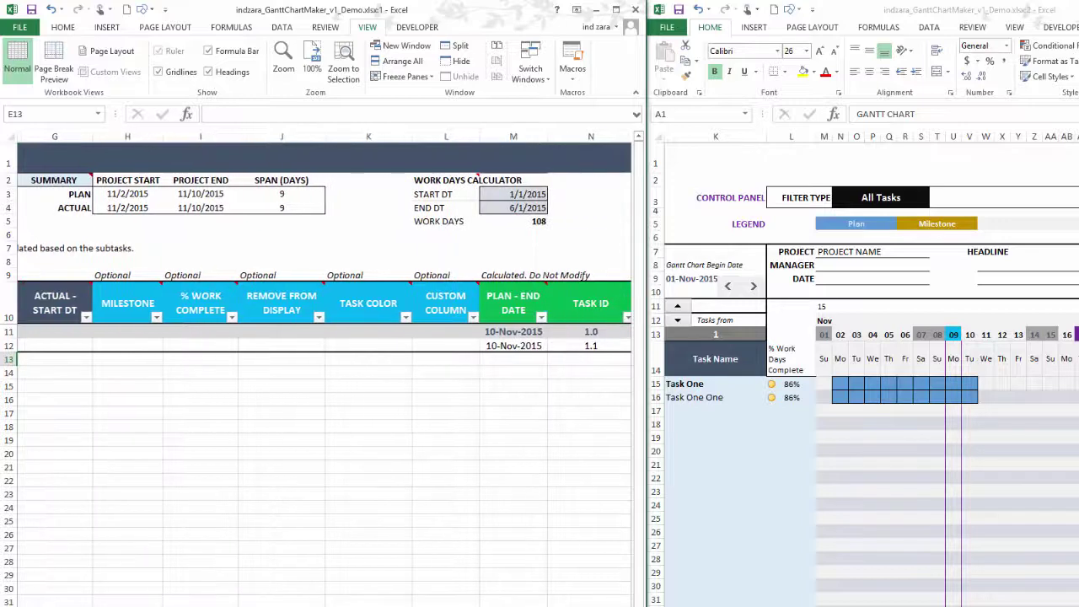
pyautogui.hscroll(1, 323, 369)
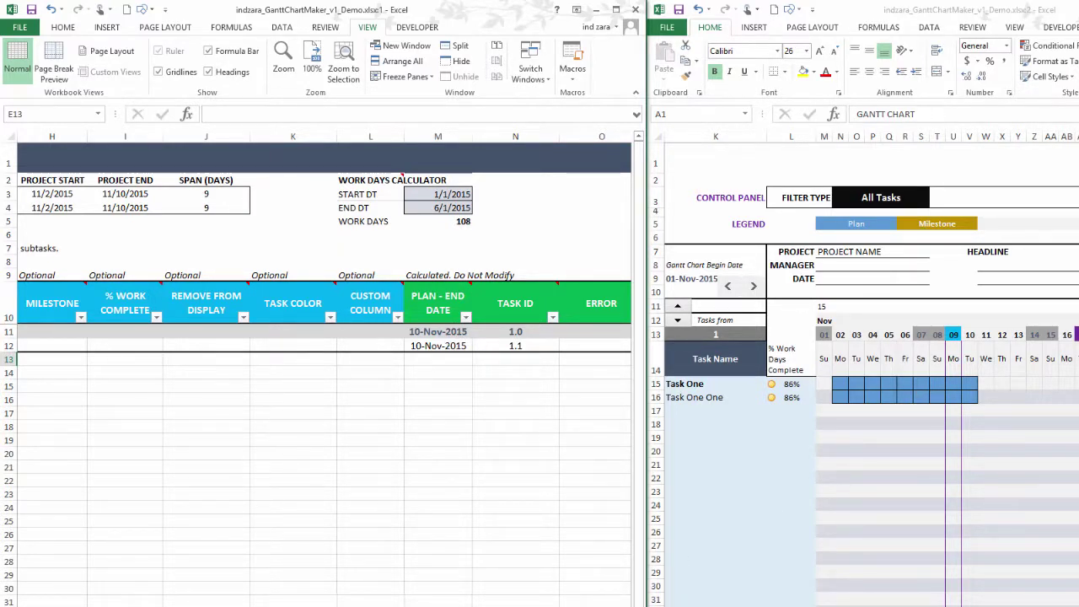
pyautogui.hscroll(-5, 432, 605)
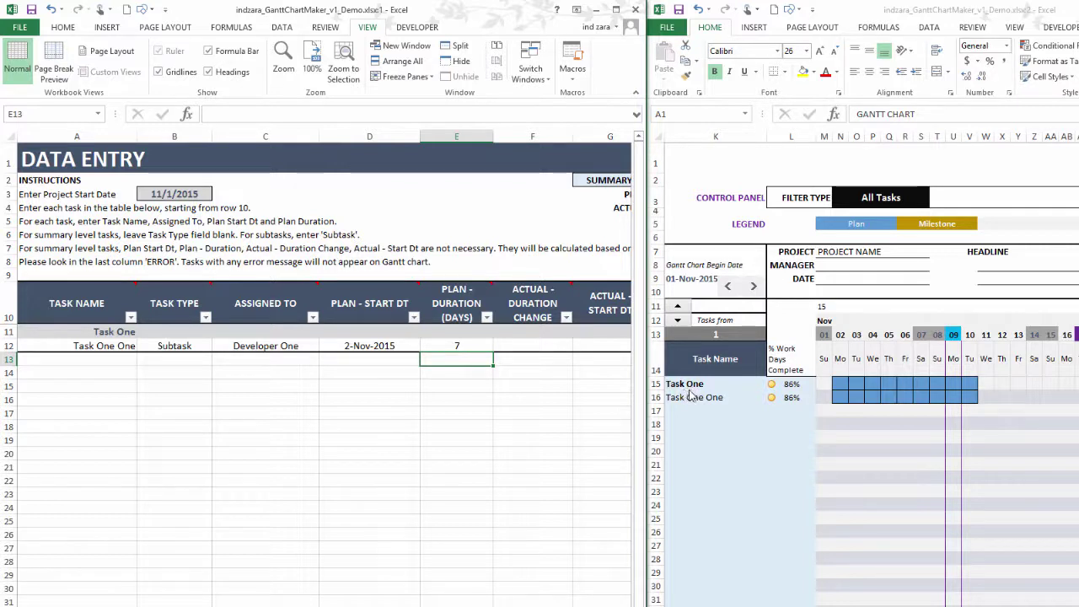
pyautogui.click(121, 357)
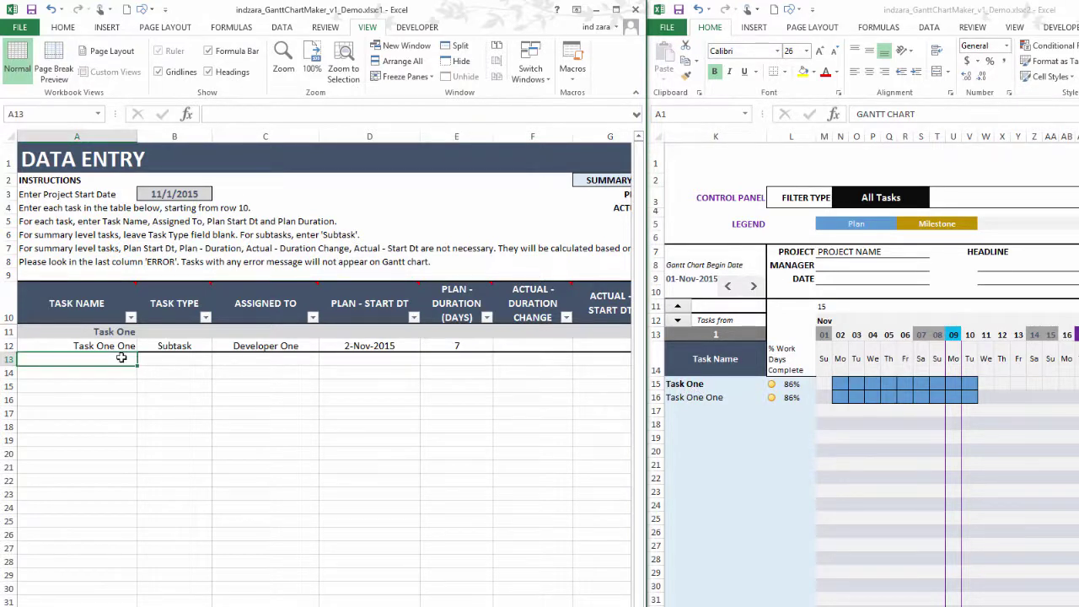
pyautogui.write('Task O')
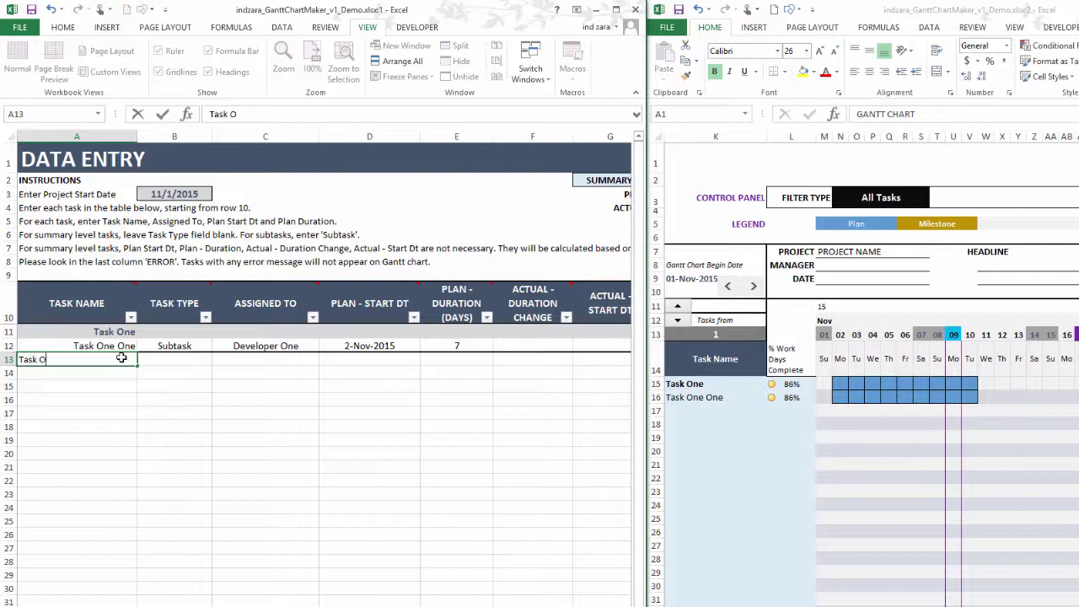
pyautogui.write('ne Two')
pyautogui.press('Tab')
pyautogui.write('S')
pyautogui.press('Tab')
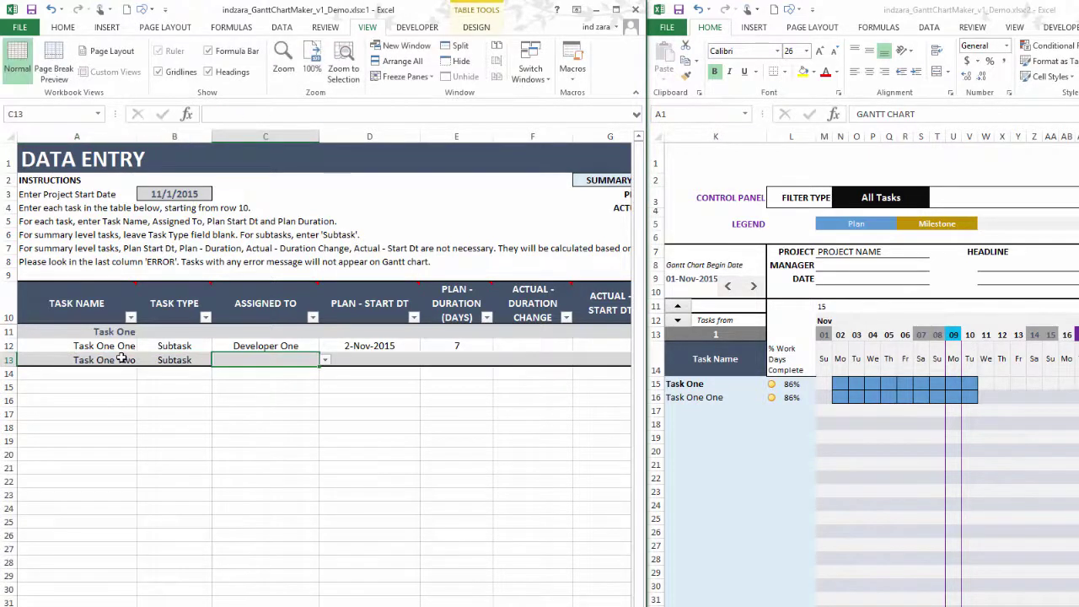
pyautogui.click(325, 360)
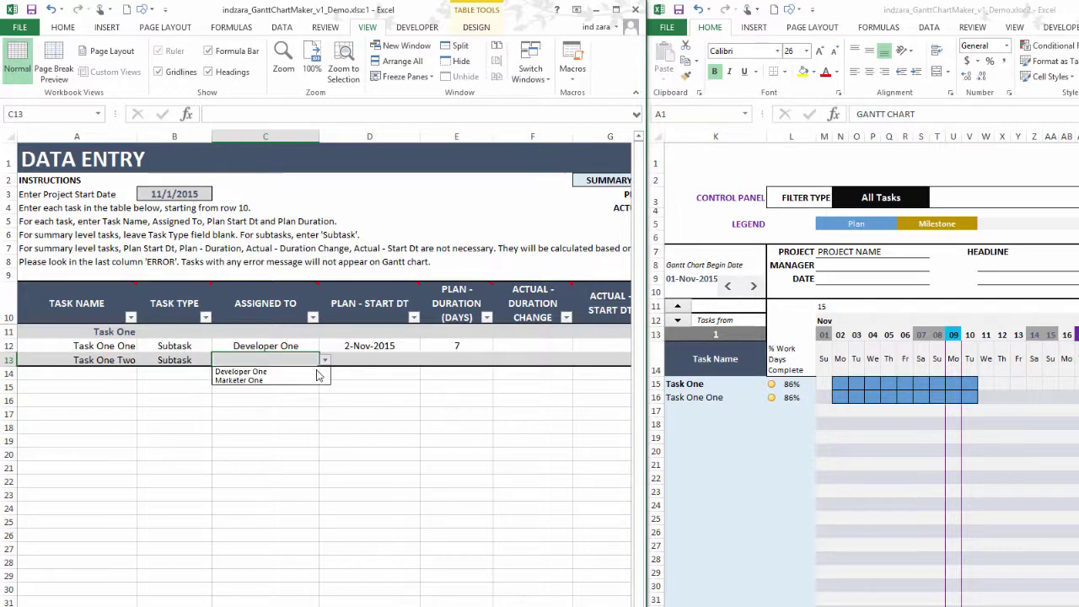
pyautogui.click(313, 380)
# - Schedule Task One Two with a planned start date of 11/5/2015 and a planned duration of 10 days
pyautogui.click(349, 358)
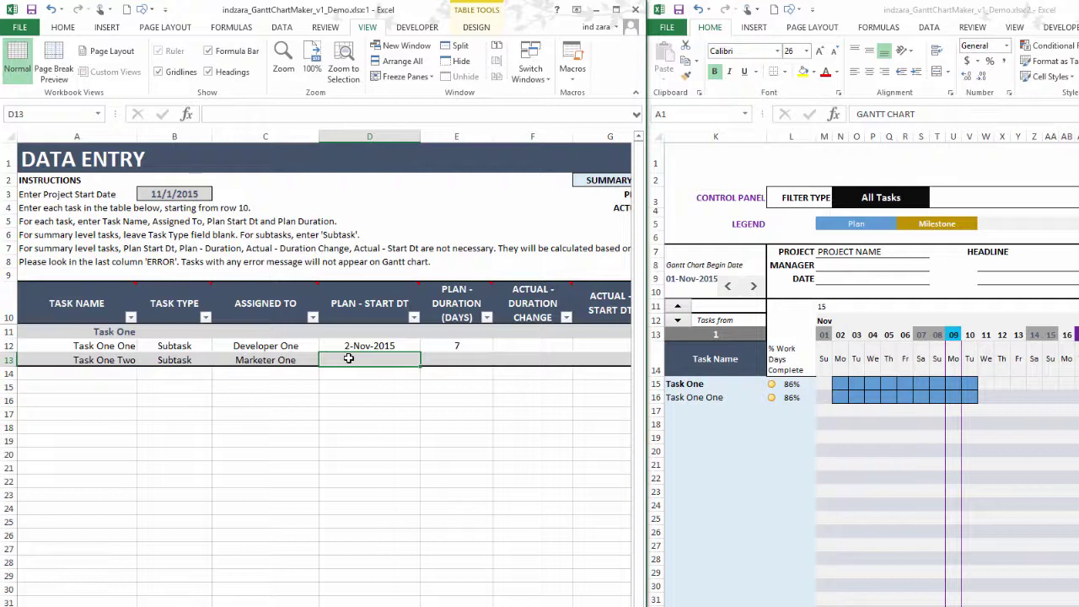
pyautogui.write('11/5/2015')
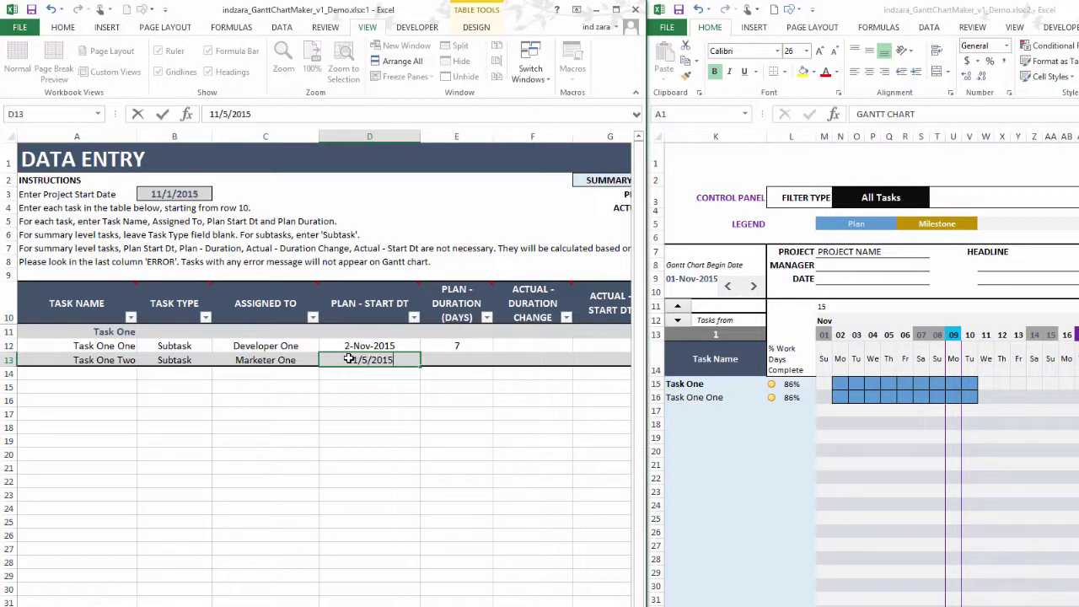
pyautogui.press('Tab')
pyautogui.write('10')
pyautogui.hotkey('ctrl', 'Return')
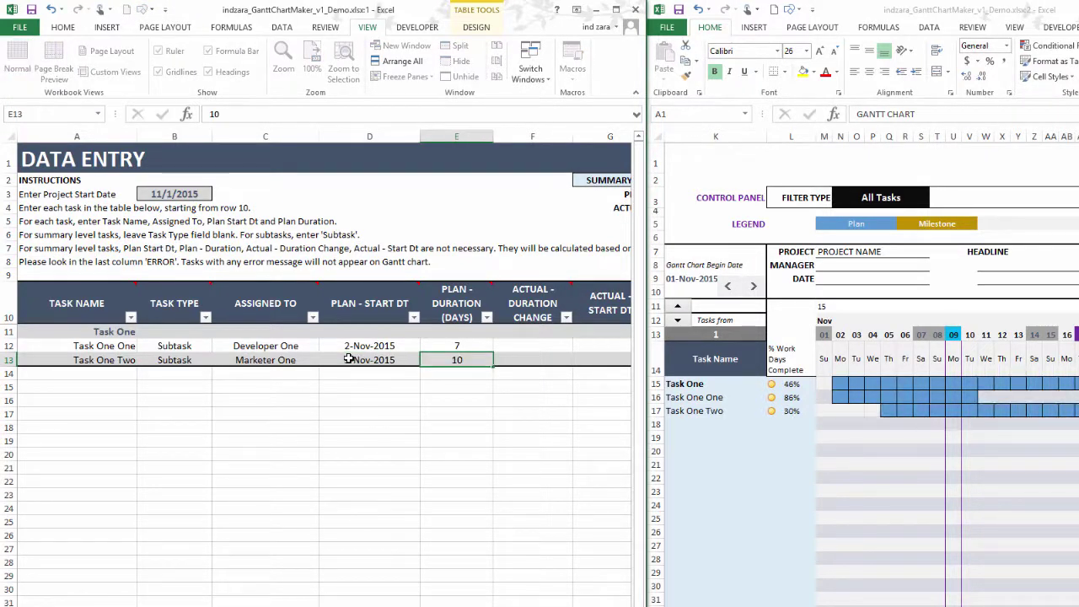
pyautogui.press('Tab')
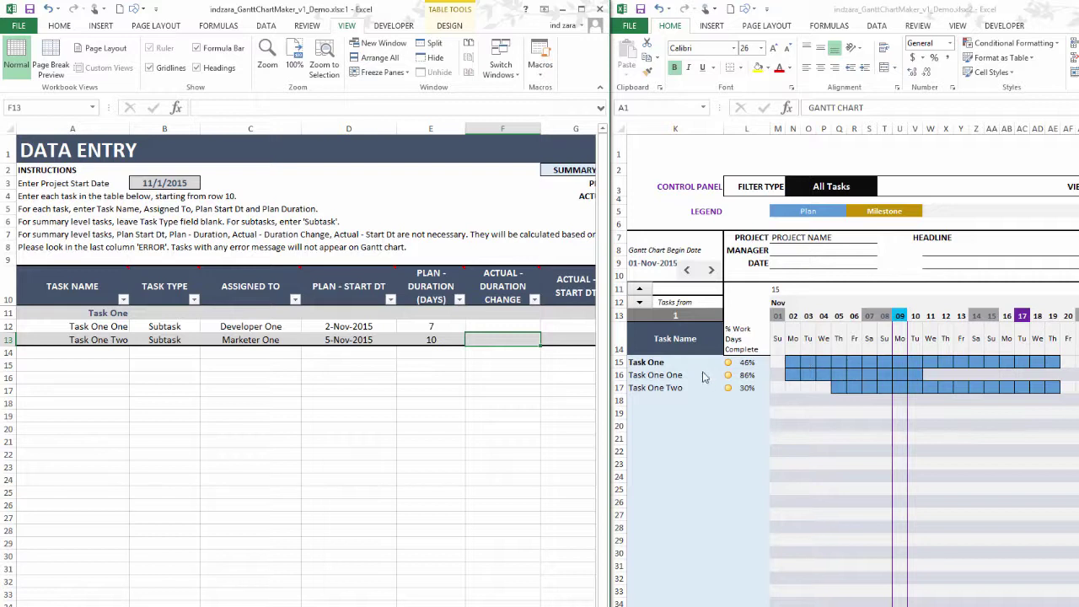
# - Add Task Two in row 14 of the task table, leaving its task type blank
pyautogui.click(381, 375)
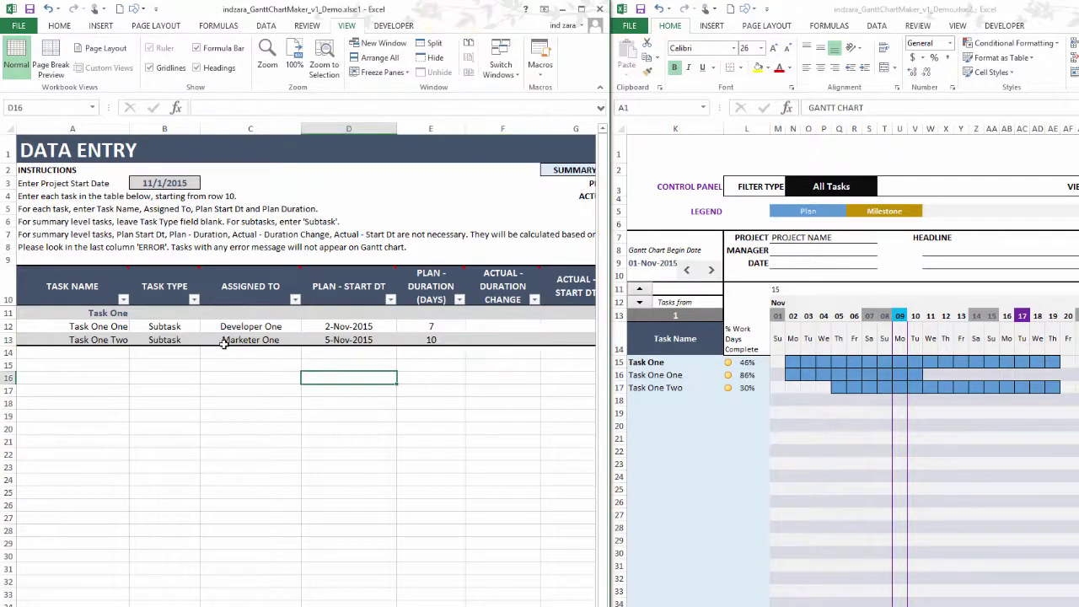
pyautogui.click(104, 349)
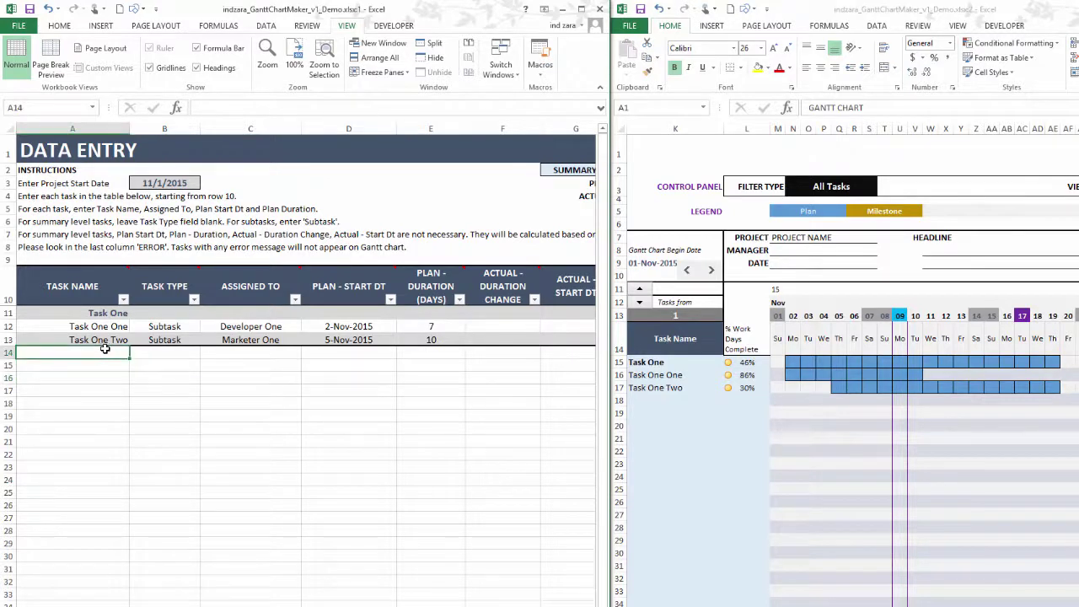
pyautogui.write('Task Two')
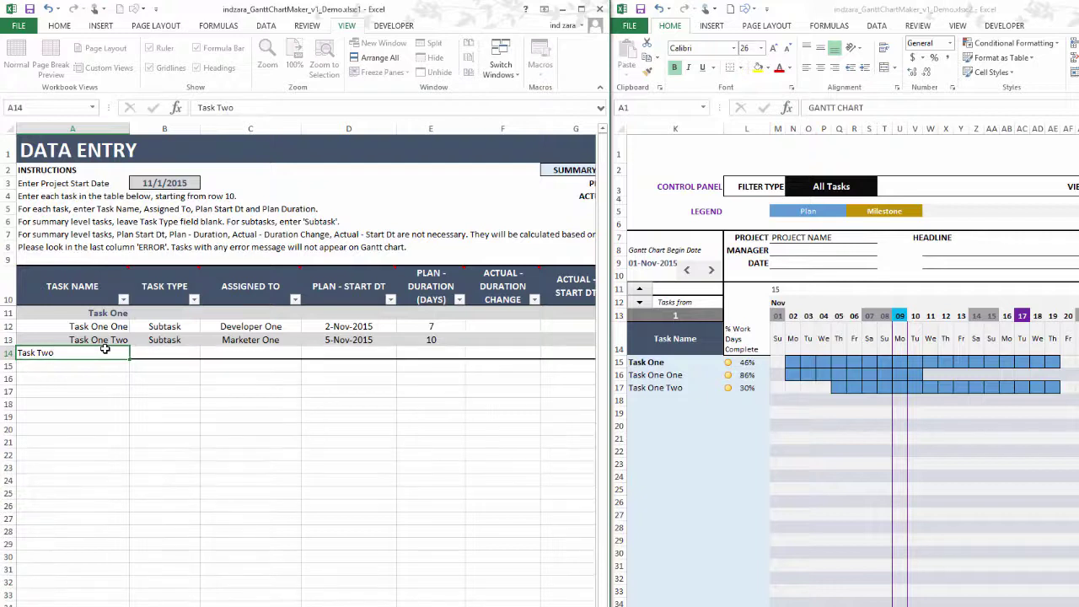
pyautogui.press('Tab')
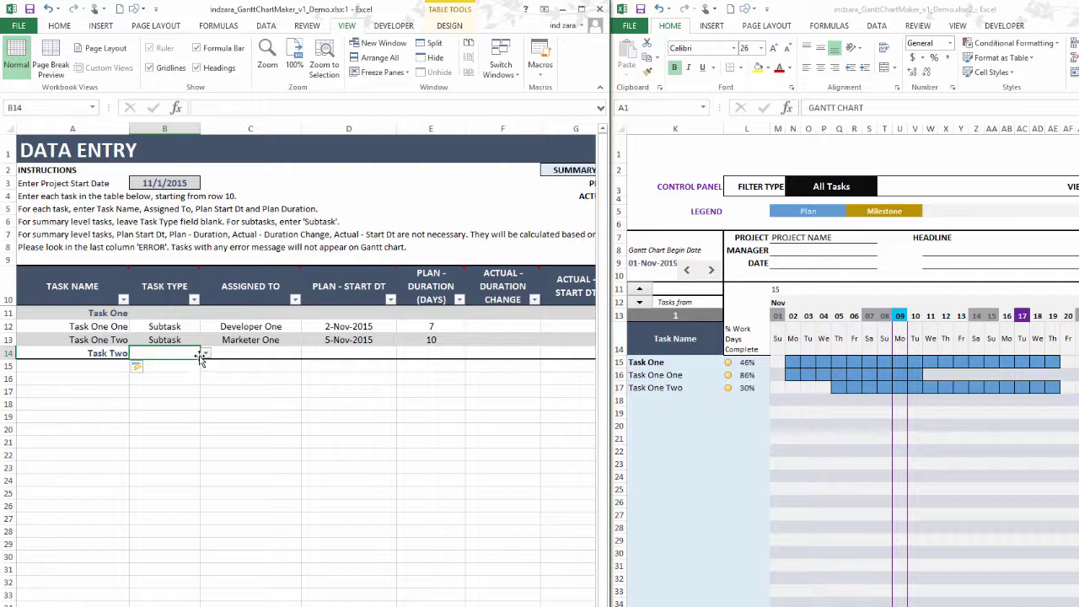
pyautogui.press('Tab')
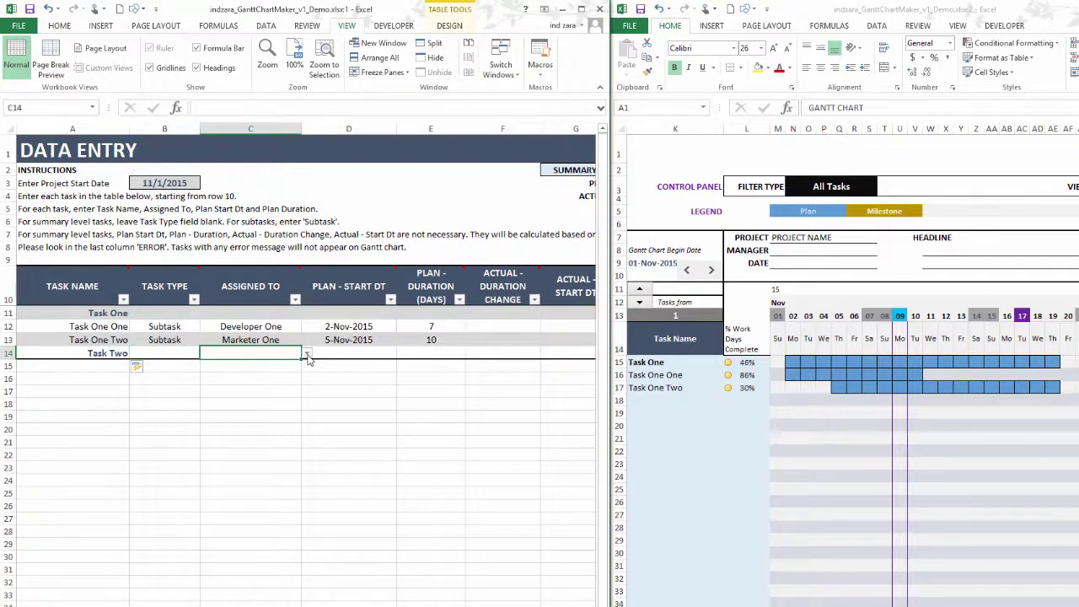
# - Assign Task Two to Developer One and enter 11/17/2015 as its planned start date
pyautogui.click(308, 355)
pyautogui.click(305, 366)
pyautogui.click(331, 349)
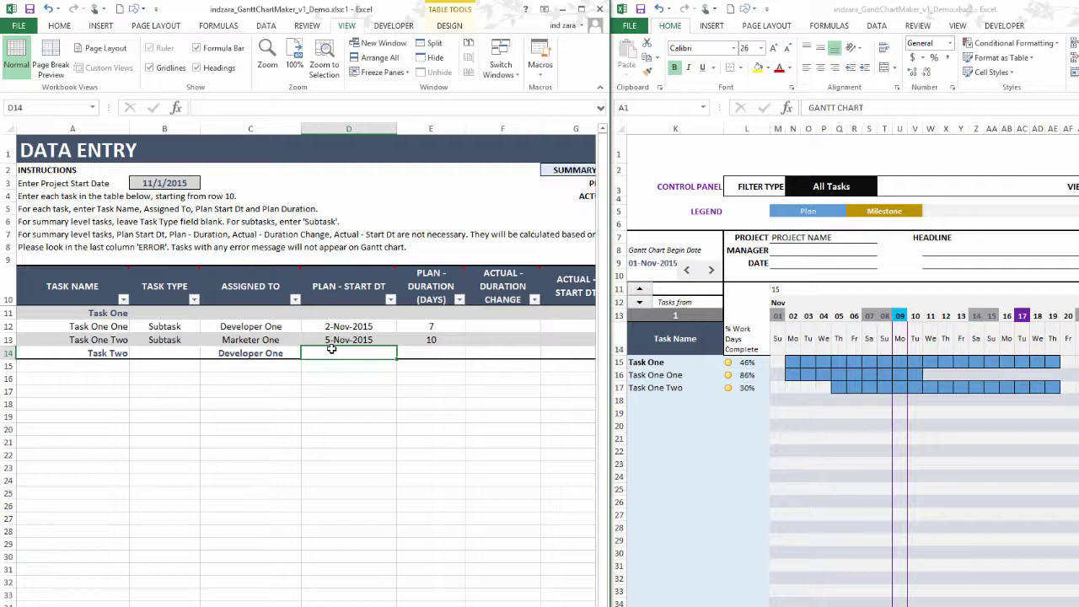
pyautogui.write('11/')
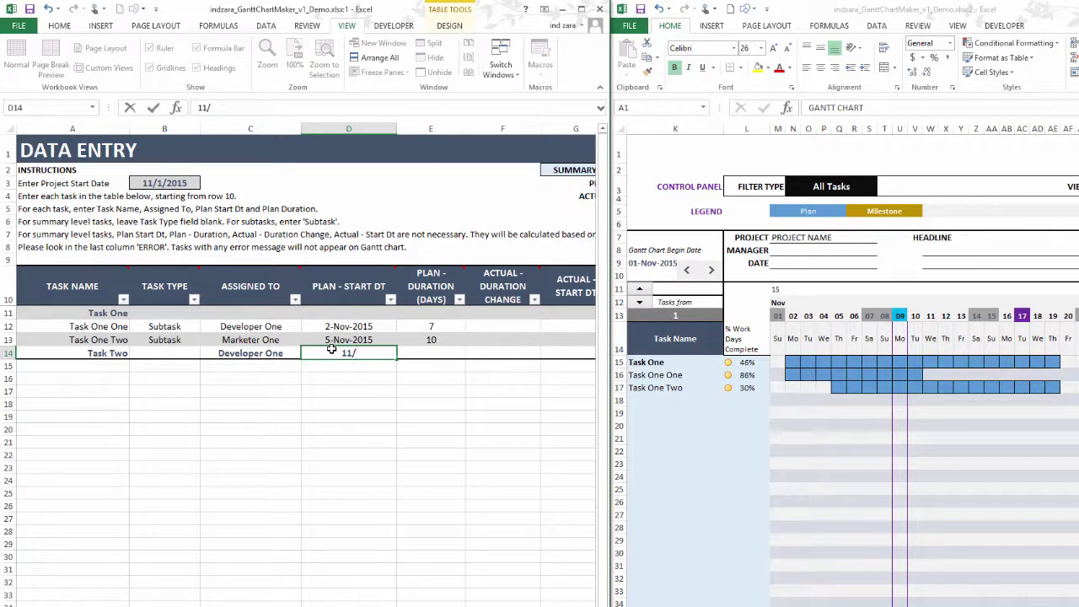
pyautogui.write('17/2015')
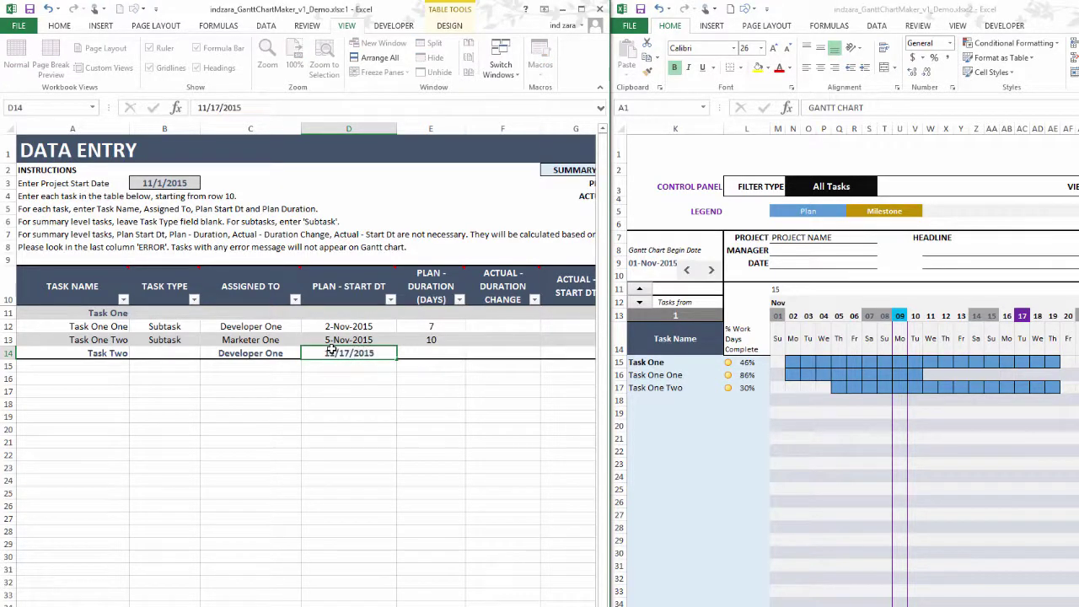
# - Set Task Two's planned duration to 25 days
pyautogui.press('Tab')
pyautogui.write('25')
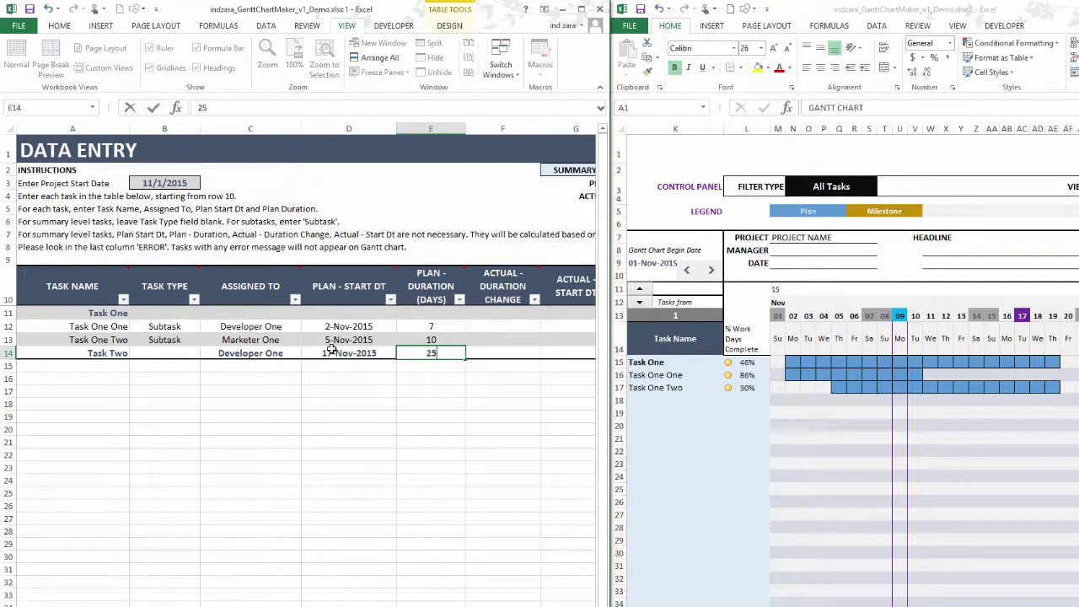
pyautogui.press('Tab')
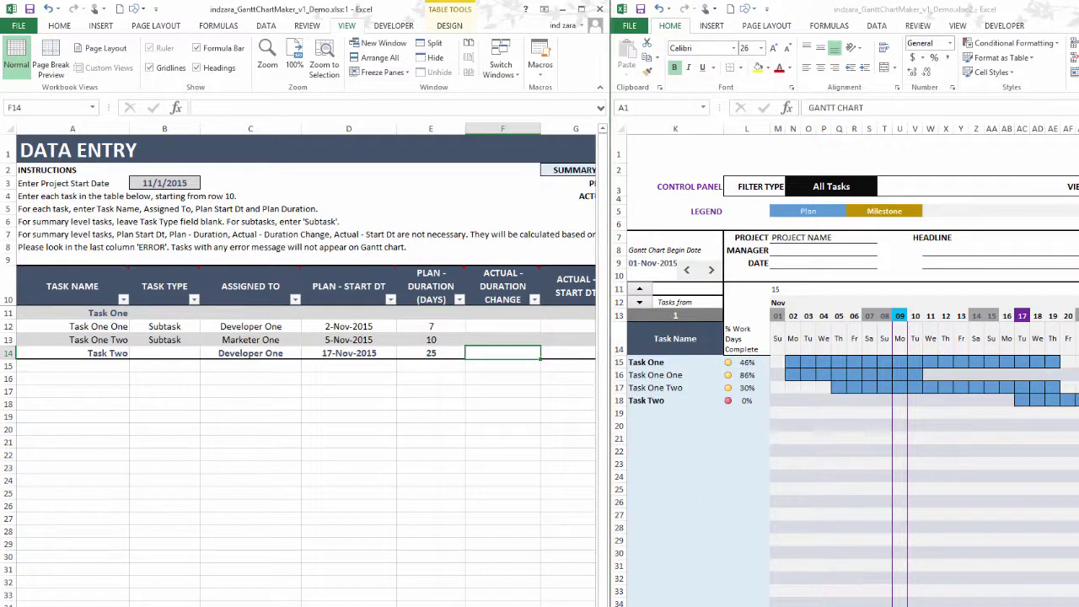
# - Mark Task One Two as a milestone by setting its Milestone value to M in the task table
pyautogui.hscroll(5, 842, 379)
pyautogui.hscroll(2, 851, 379)
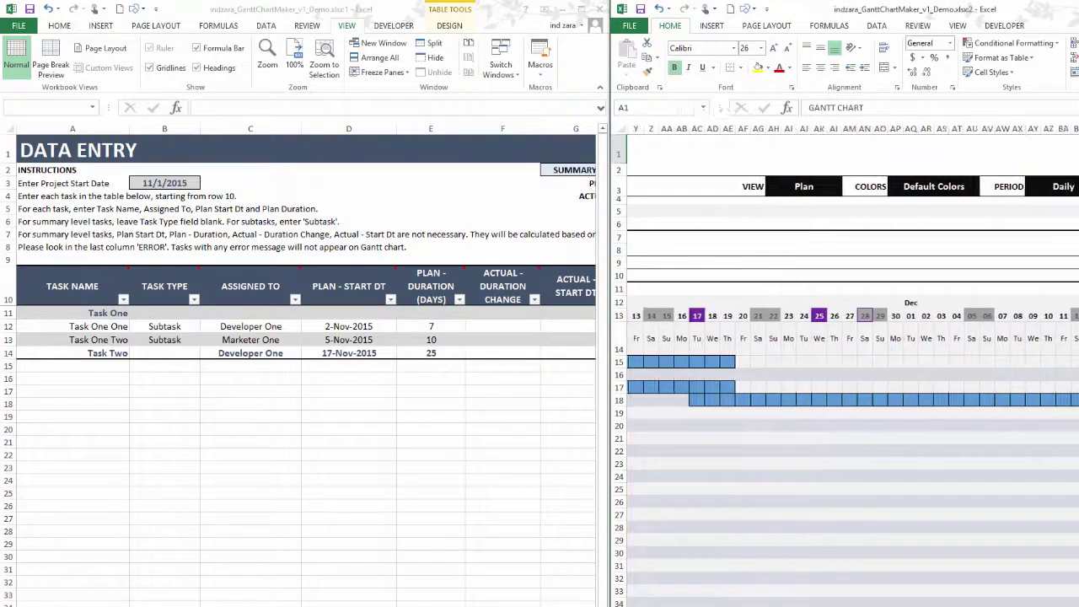
pyautogui.hscroll(-7, 851, 379)
pyautogui.hscroll(-3, 783, 494)
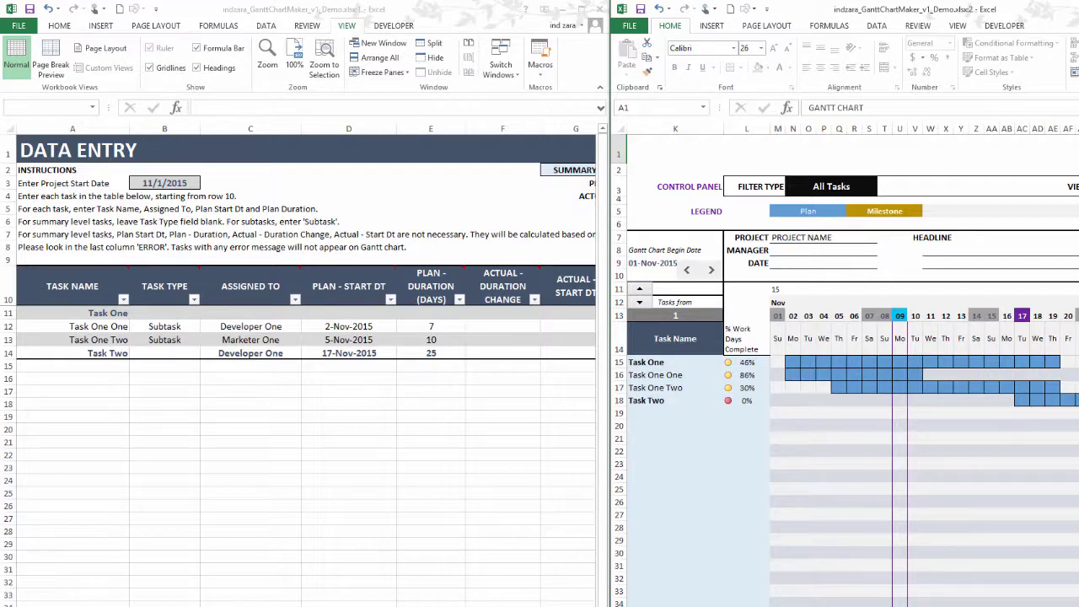
pyautogui.click(503, 352)
pyautogui.hscroll(5, 502, 352)
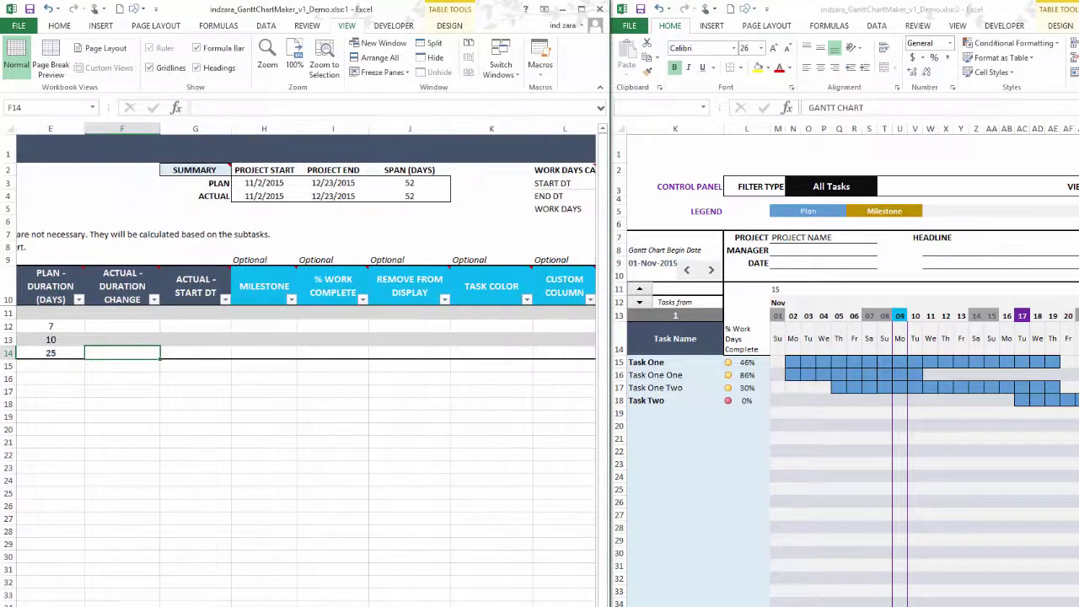
pyautogui.click(276, 327)
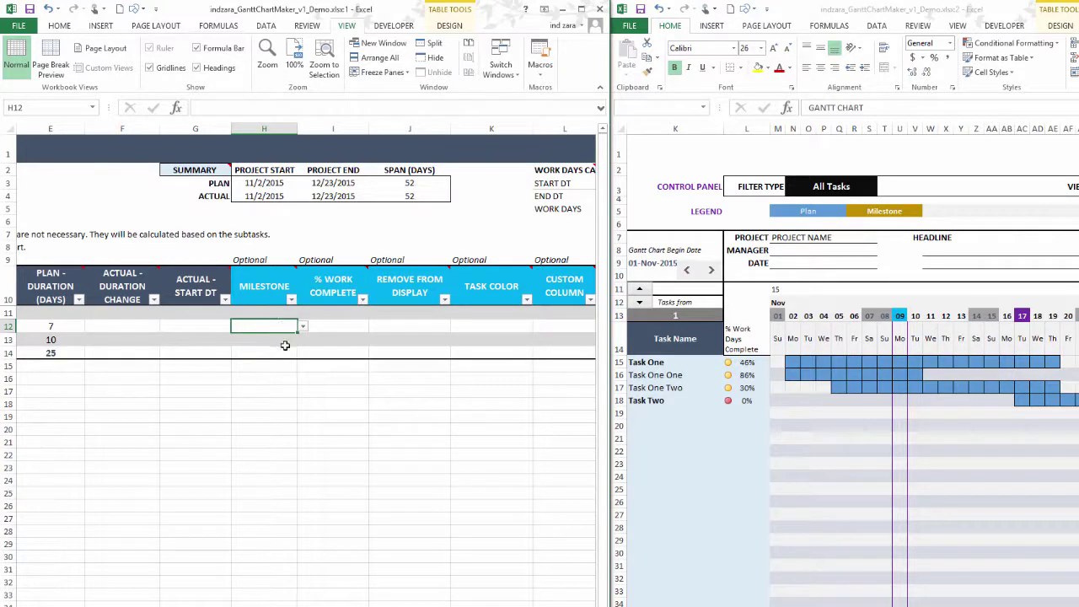
pyautogui.click(284, 344)
pyautogui.click(303, 339)
pyautogui.click(263, 352)
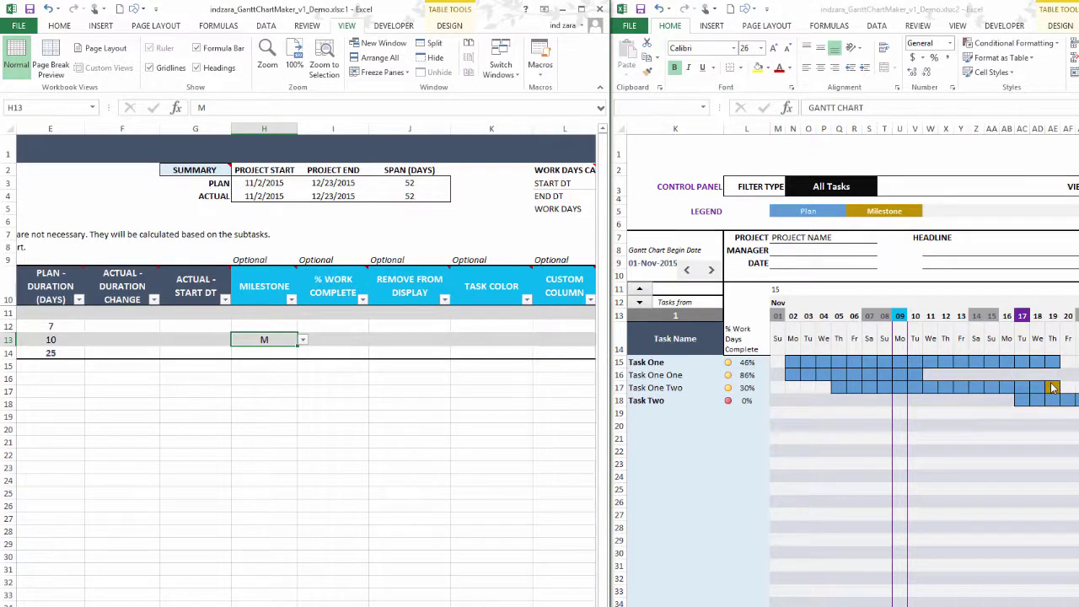
# - Set the task color of both Task One and Task Two to Dark Blue in the task table
pyautogui.click(317, 341)
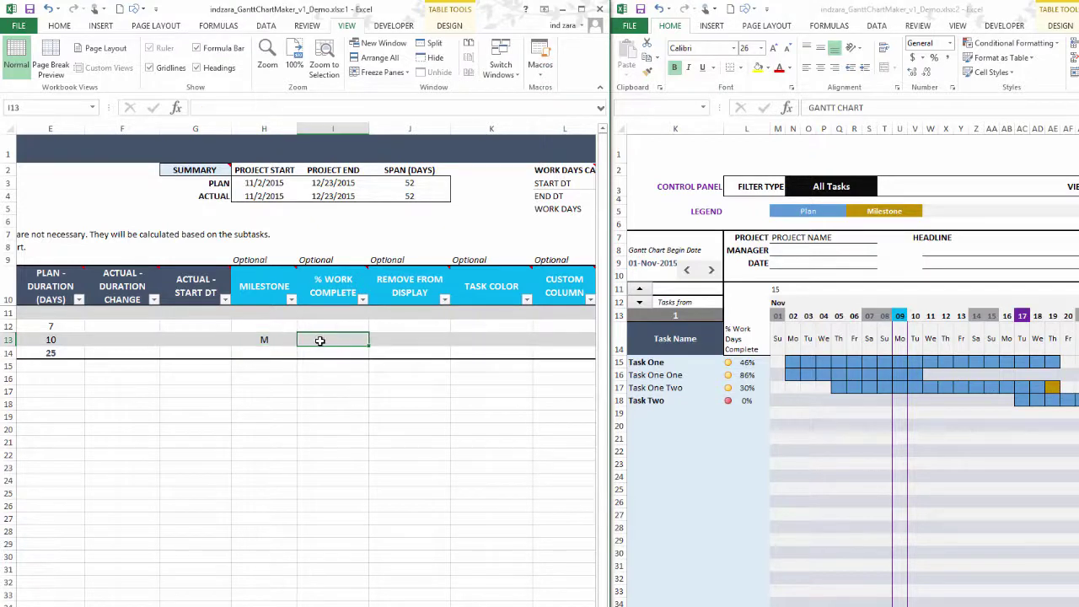
pyautogui.click(519, 341)
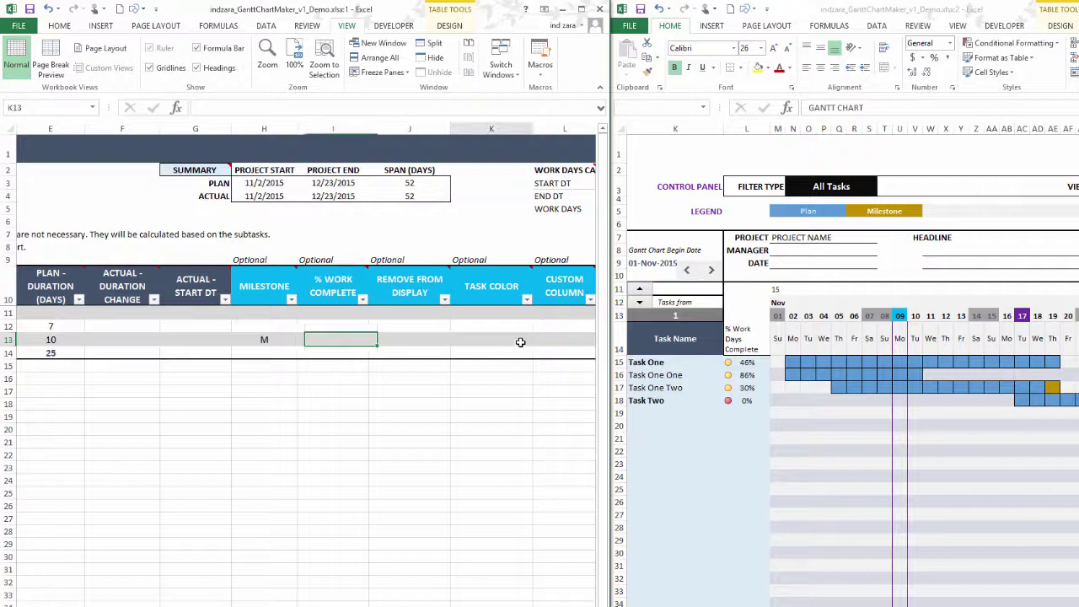
pyautogui.click(520, 313)
pyautogui.click(537, 315)
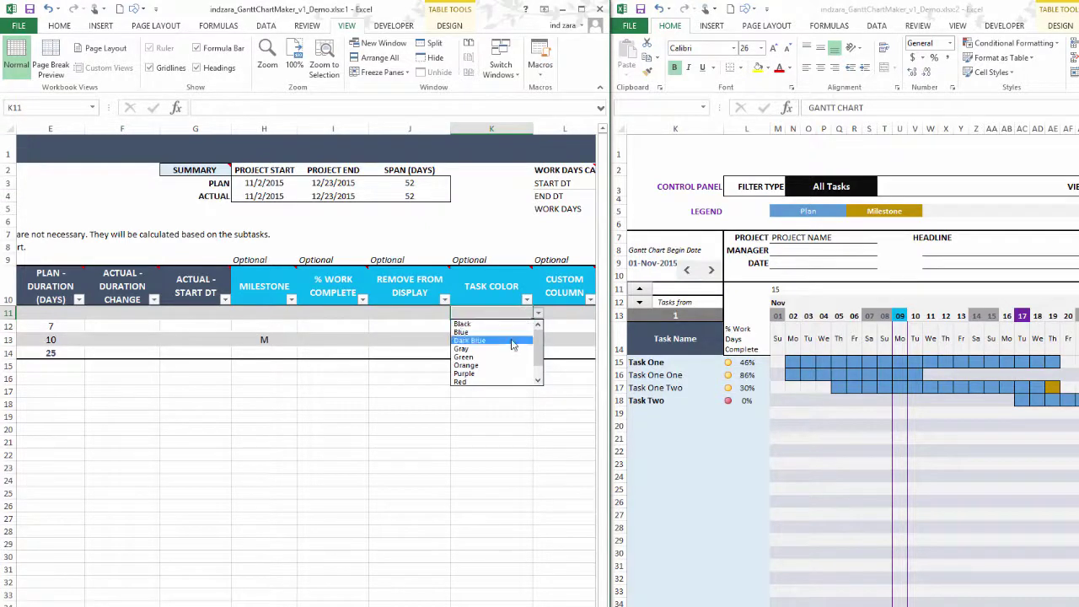
pyautogui.click(512, 340)
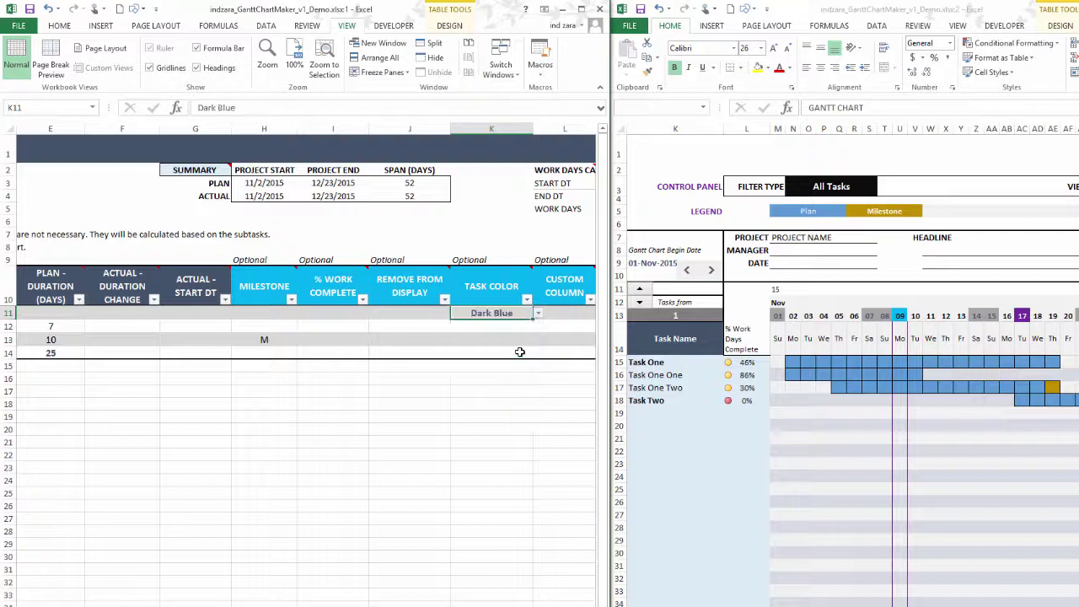
pyautogui.click(522, 353)
pyautogui.click(537, 355)
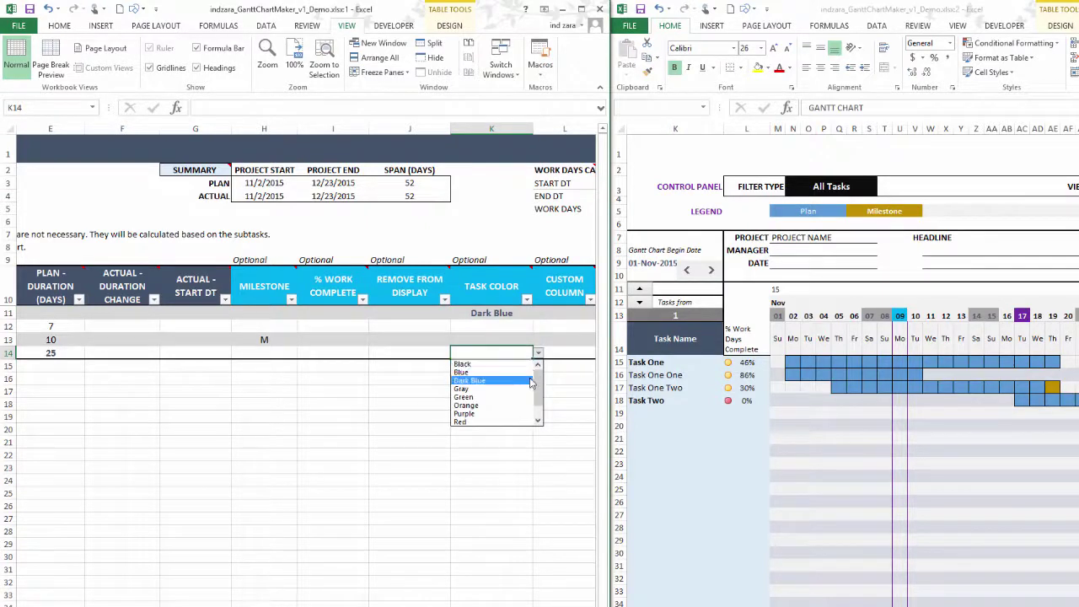
pyautogui.click(528, 381)
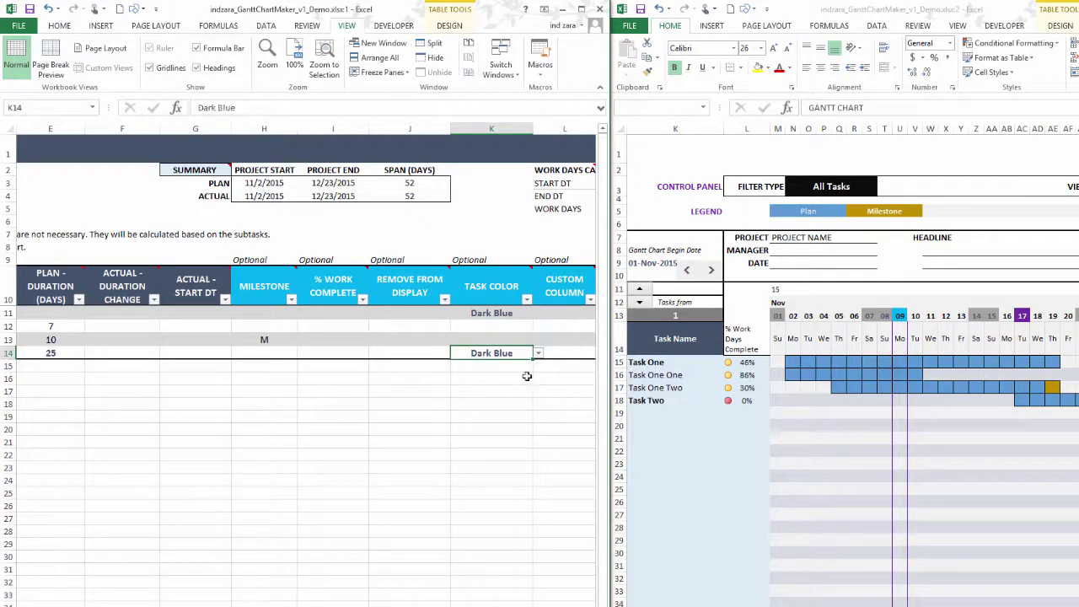
pyautogui.click(526, 376)
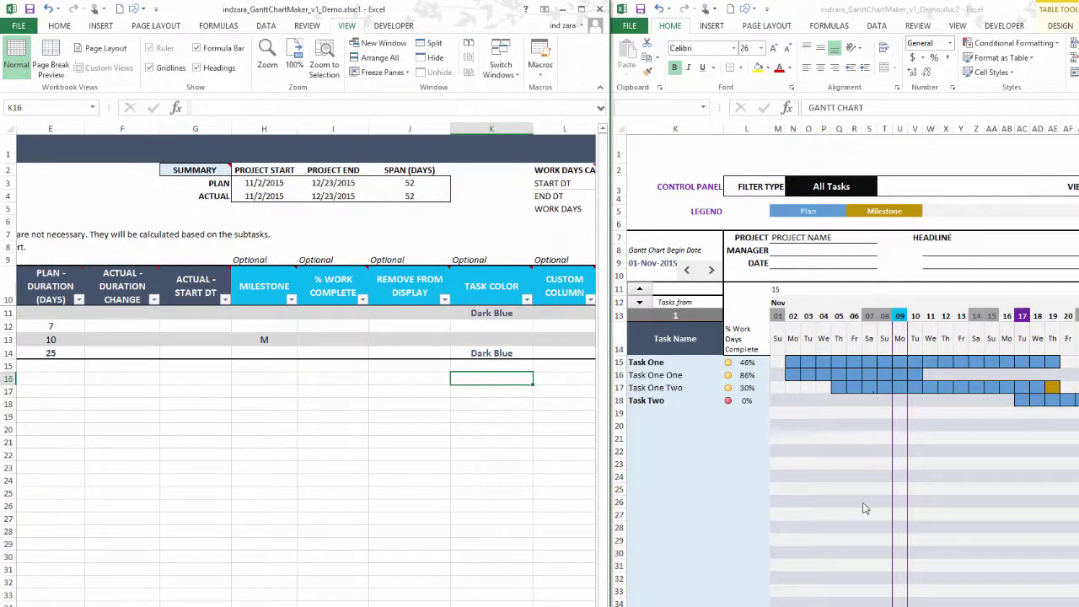
# - Switch the Gantt chart's Colors setting to Task Colors
pyautogui.hscroll(2, 843, 380)
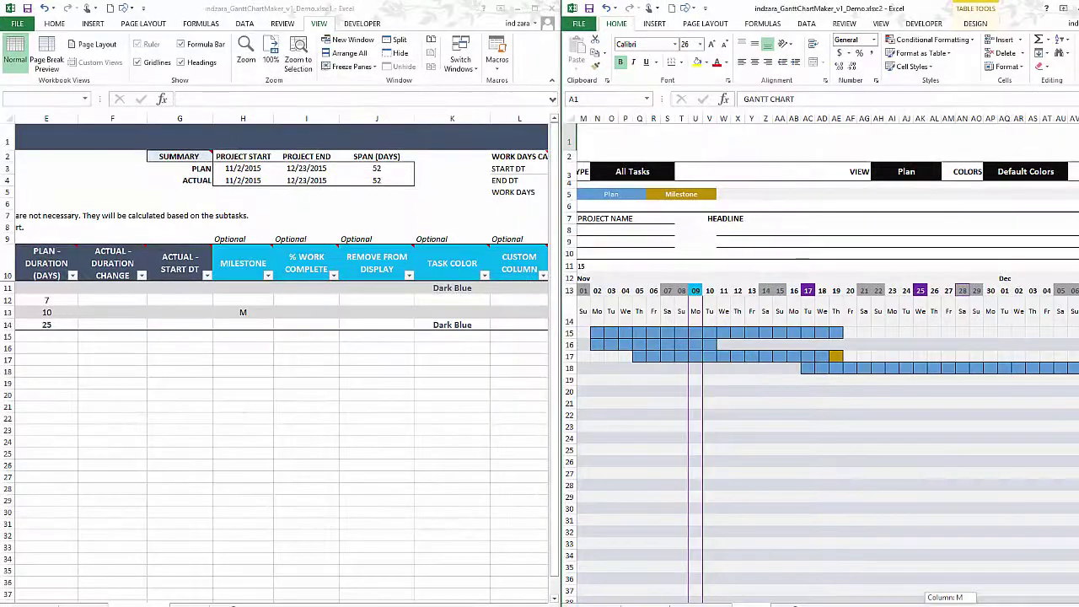
pyautogui.click(1052, 175)
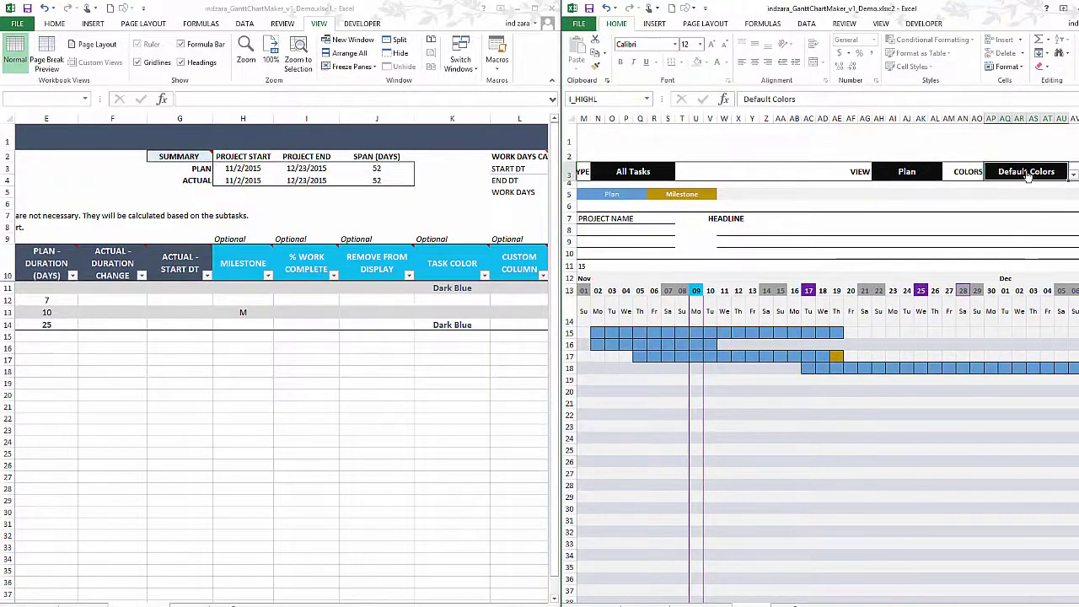
pyautogui.click(1074, 174)
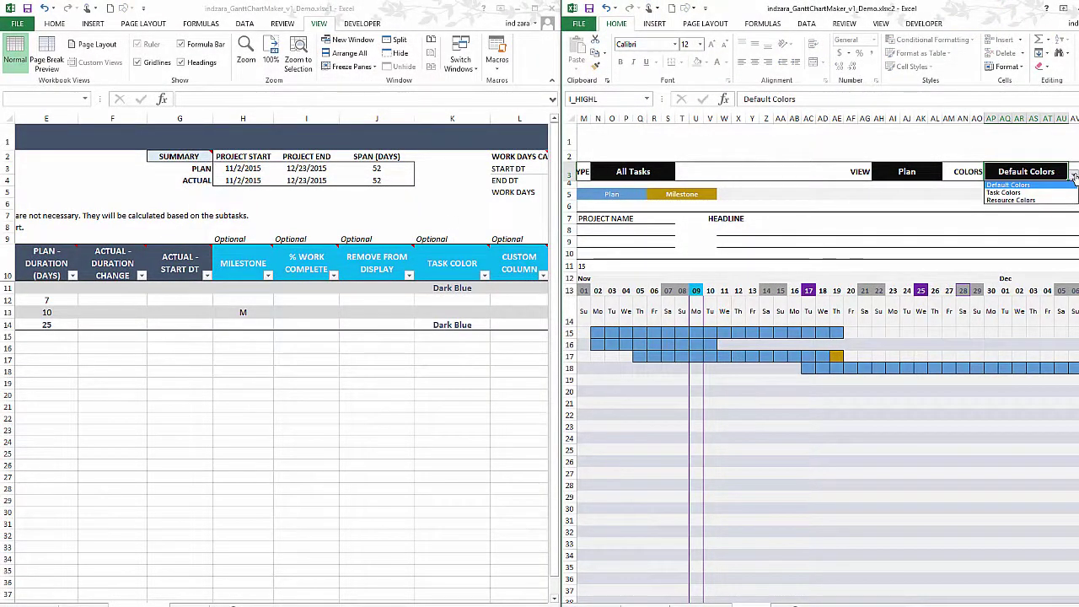
pyautogui.click(1032, 192)
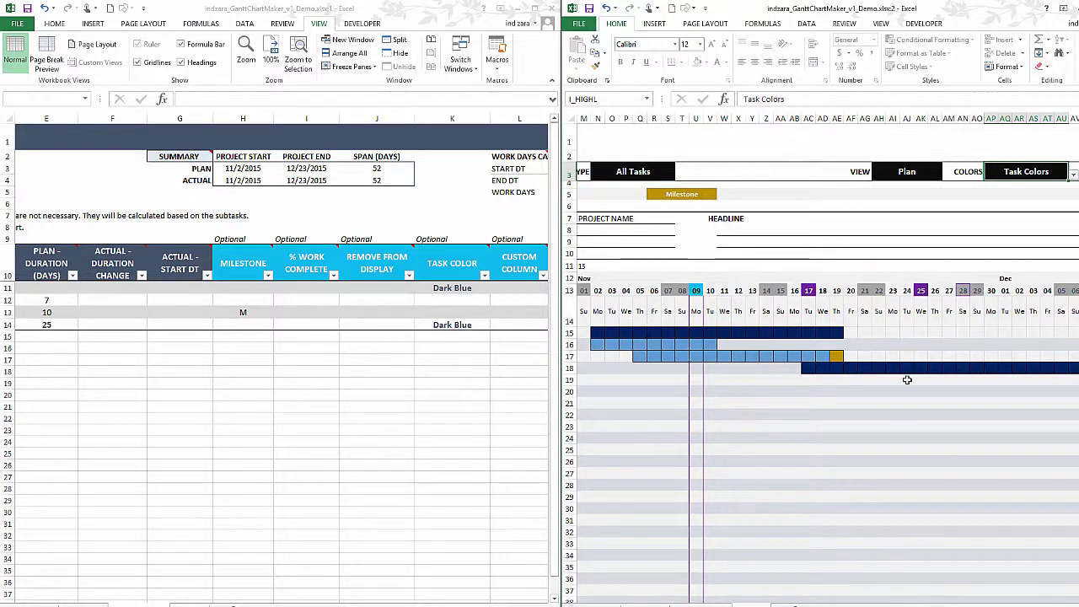
# - Set the task color of Task One One to Gray and of Task One Two to Orange
pyautogui.click(474, 302)
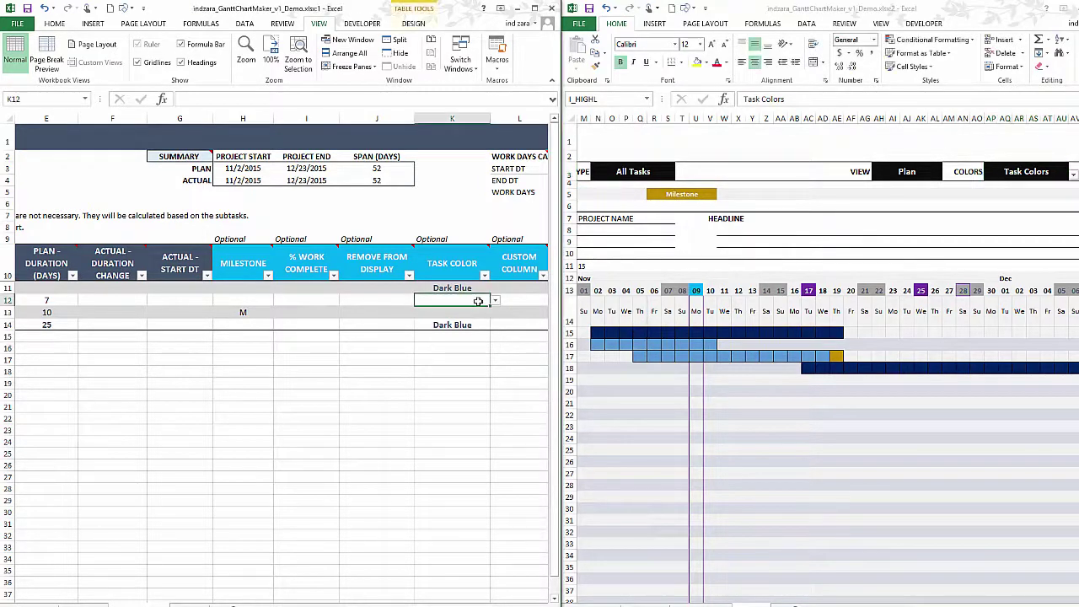
pyautogui.click(495, 301)
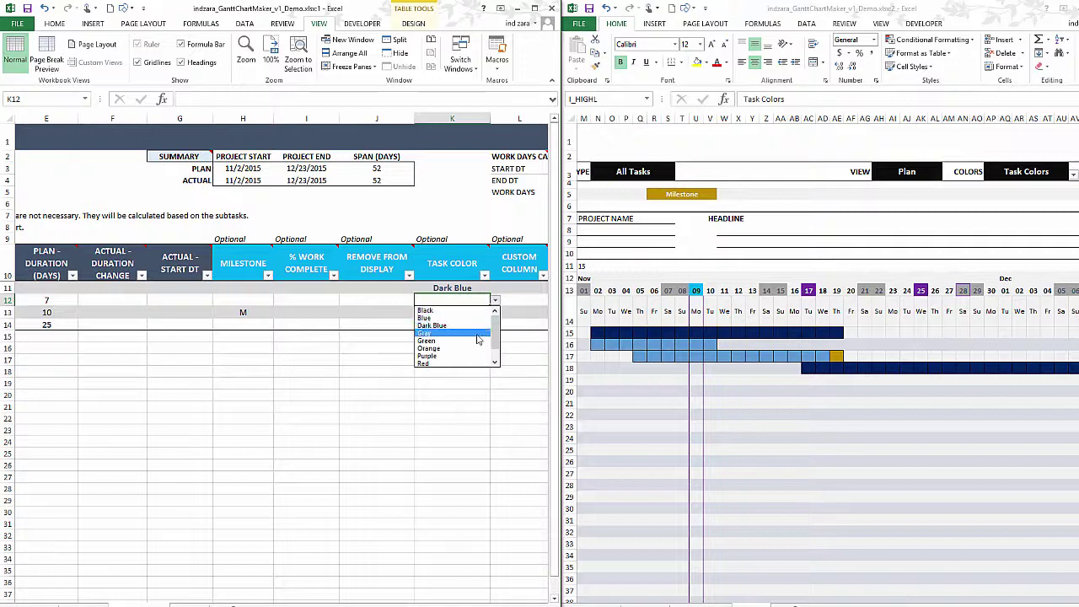
pyautogui.click(477, 331)
pyautogui.click(480, 312)
pyautogui.click(495, 312)
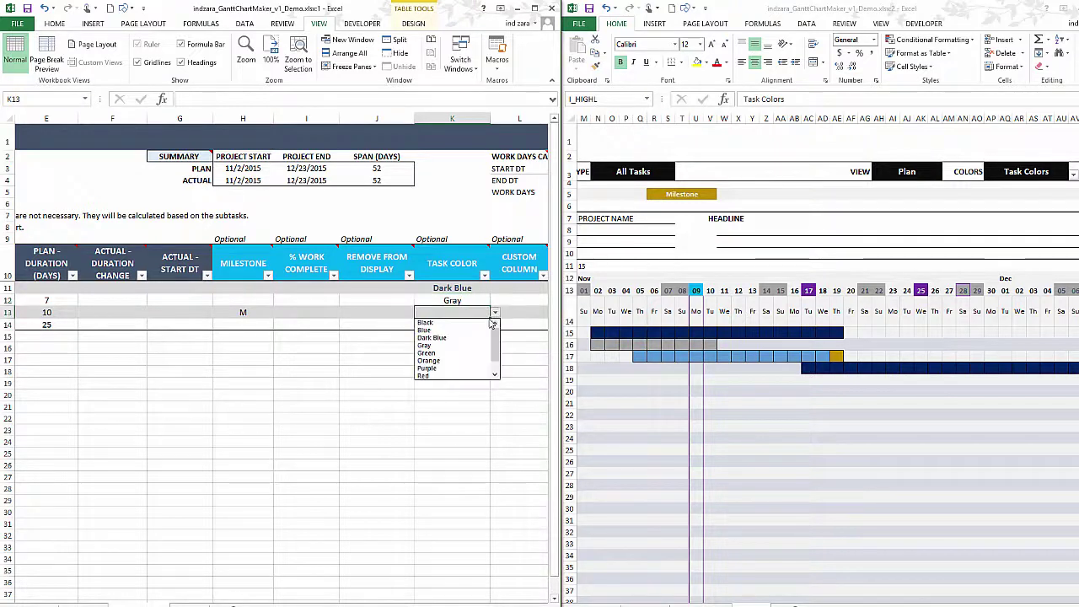
pyautogui.click(469, 361)
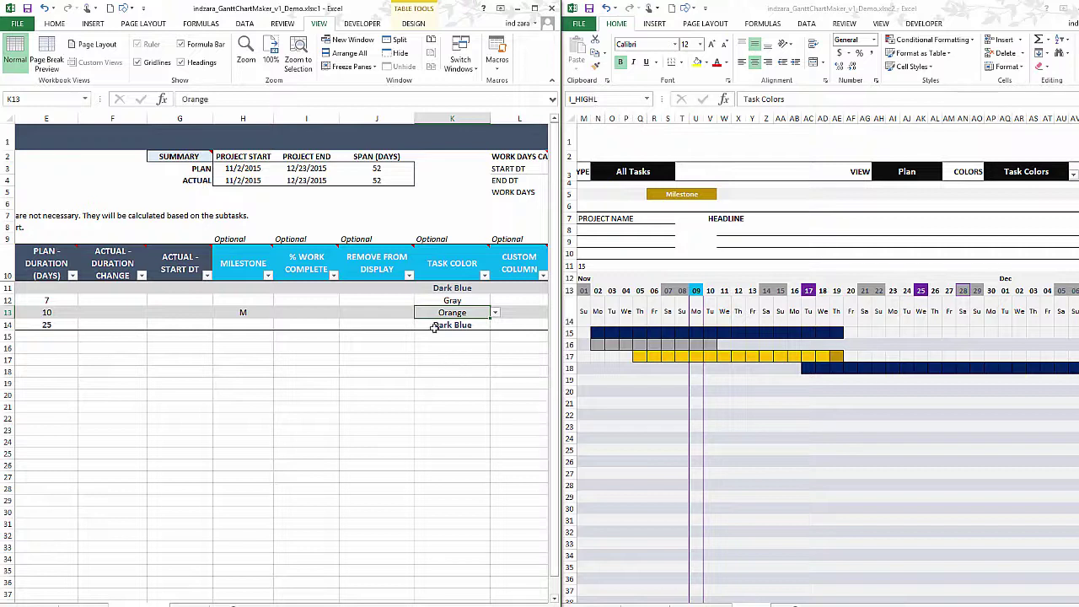
pyautogui.click(481, 300)
pyautogui.click(495, 301)
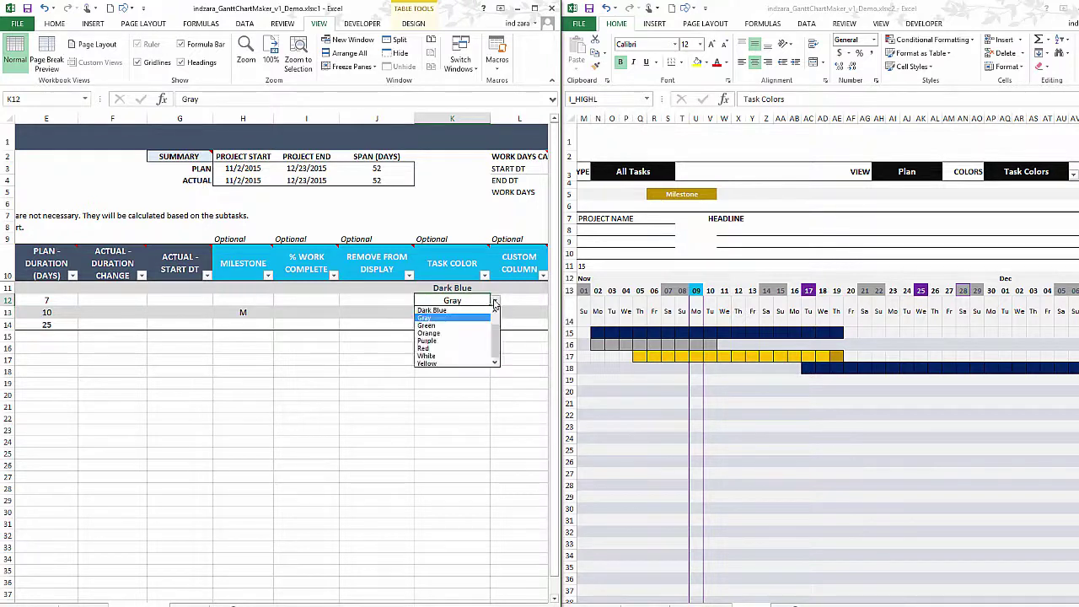
pyautogui.click(494, 301)
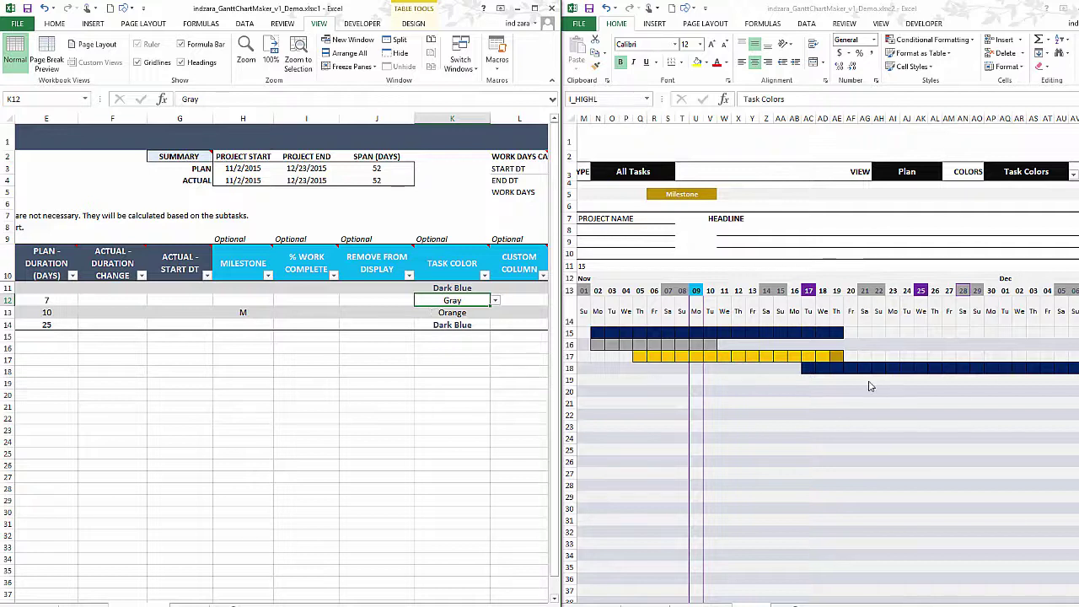
# - Return the Gantt chart's Colors setting to Default Colors
pyautogui.click(1039, 173)
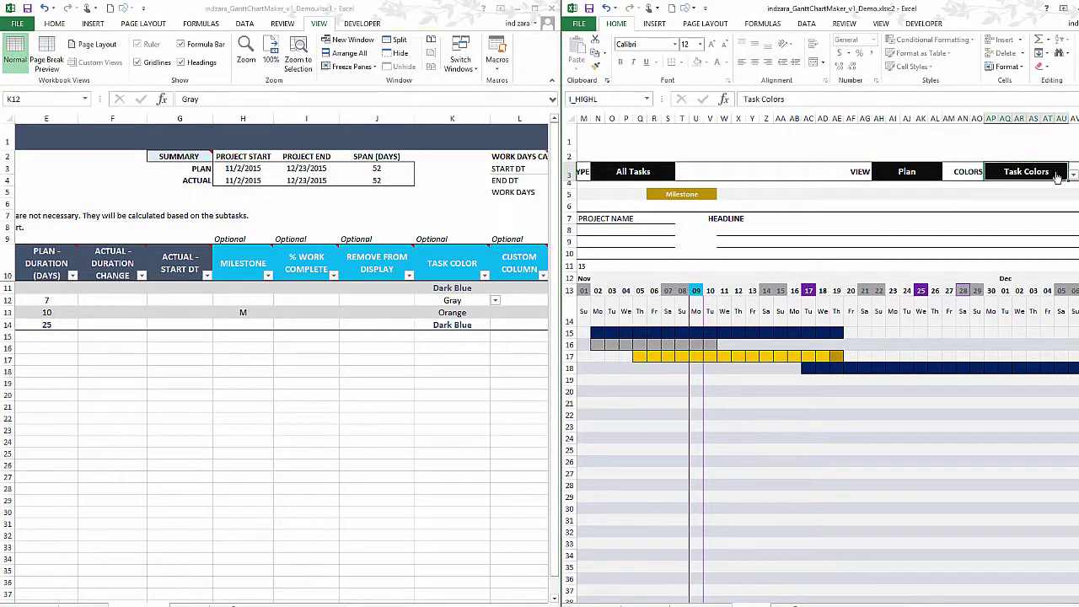
pyautogui.click(1072, 174)
pyautogui.click(1007, 185)
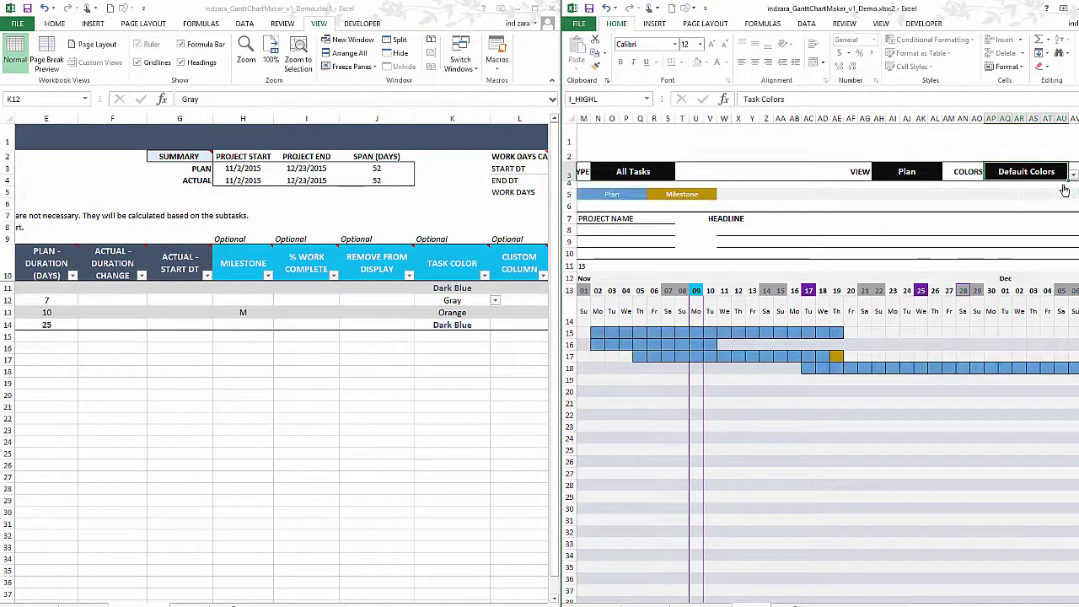
# - Set the Actual - Duration Change to 3 for Task One One and to -5 for Task One Two
pyautogui.click(315, 464)
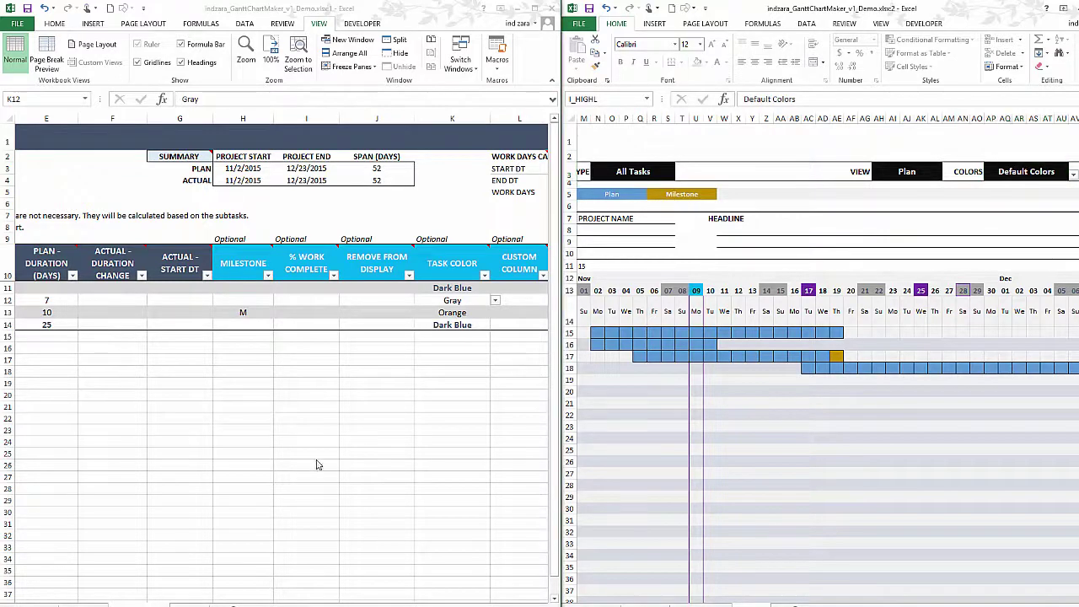
pyautogui.hscroll(-4, 375, 554)
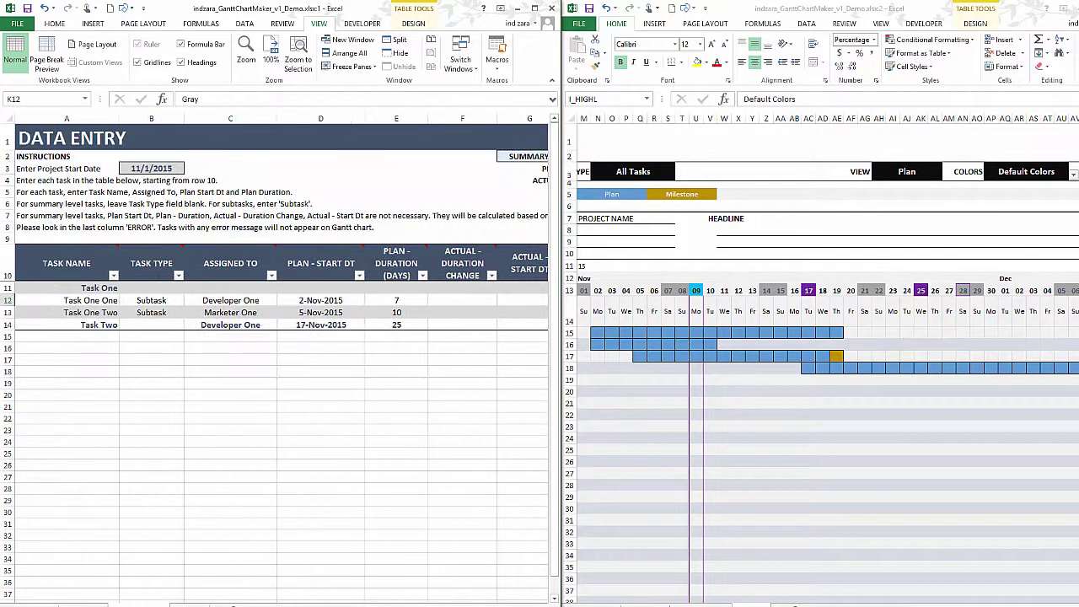
pyautogui.hscroll(2, 375, 555)
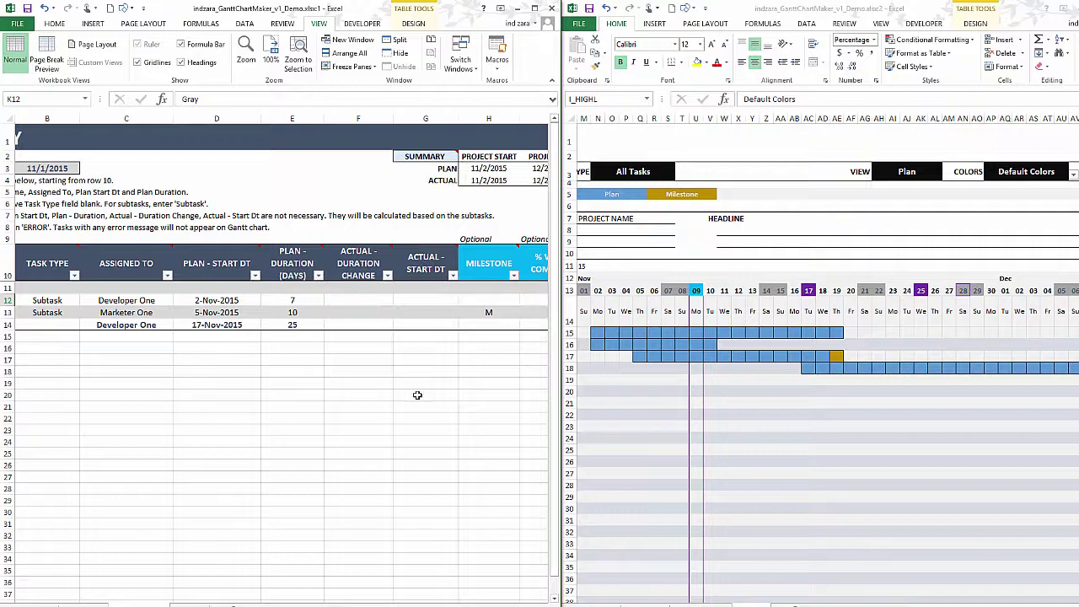
pyautogui.click(353, 603)
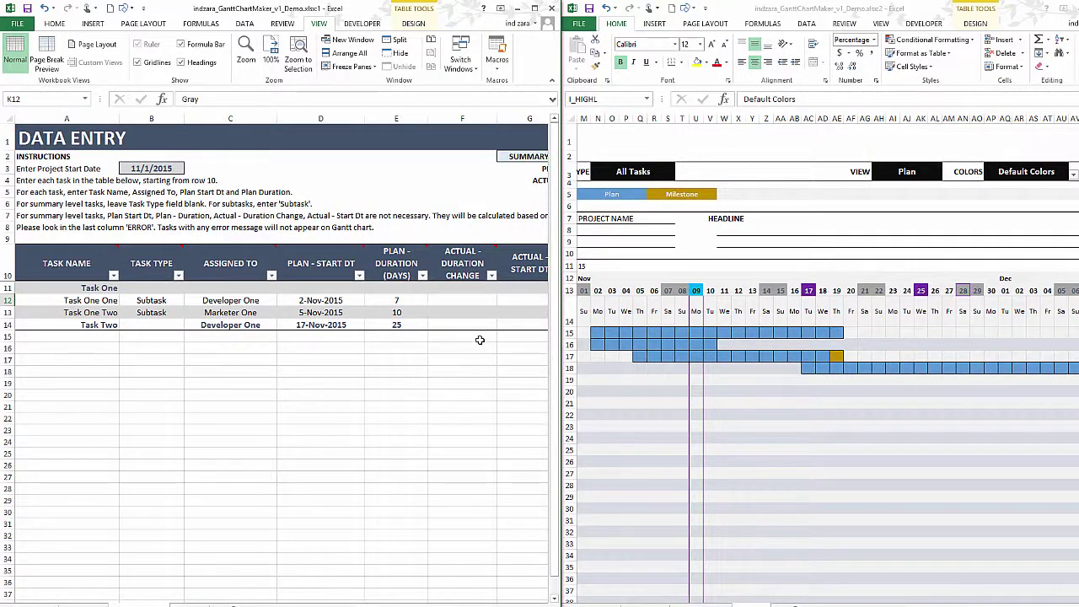
pyautogui.click(466, 301)
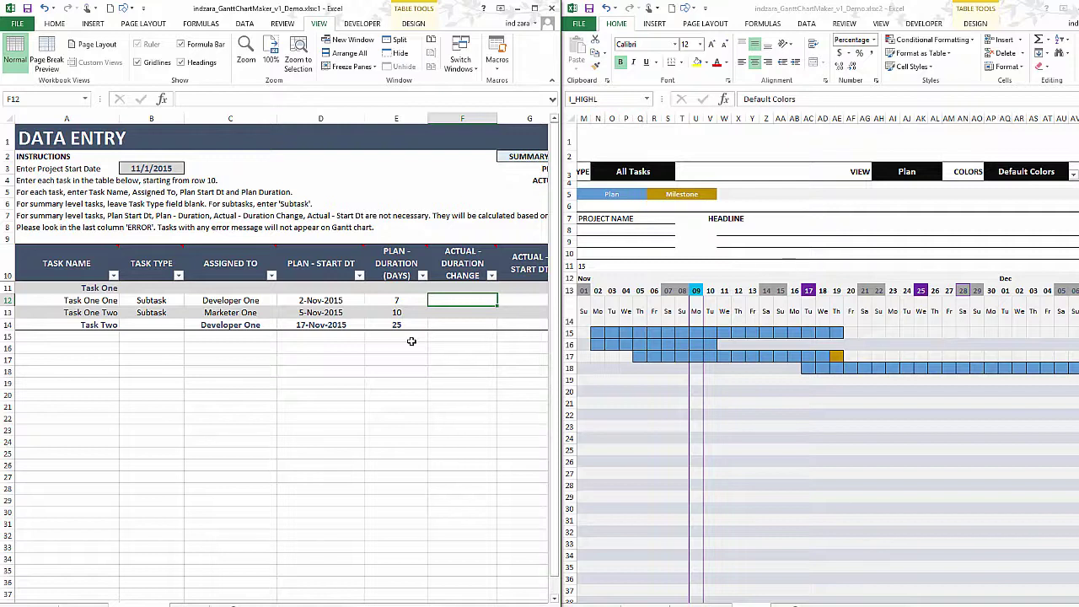
pyautogui.write('3')
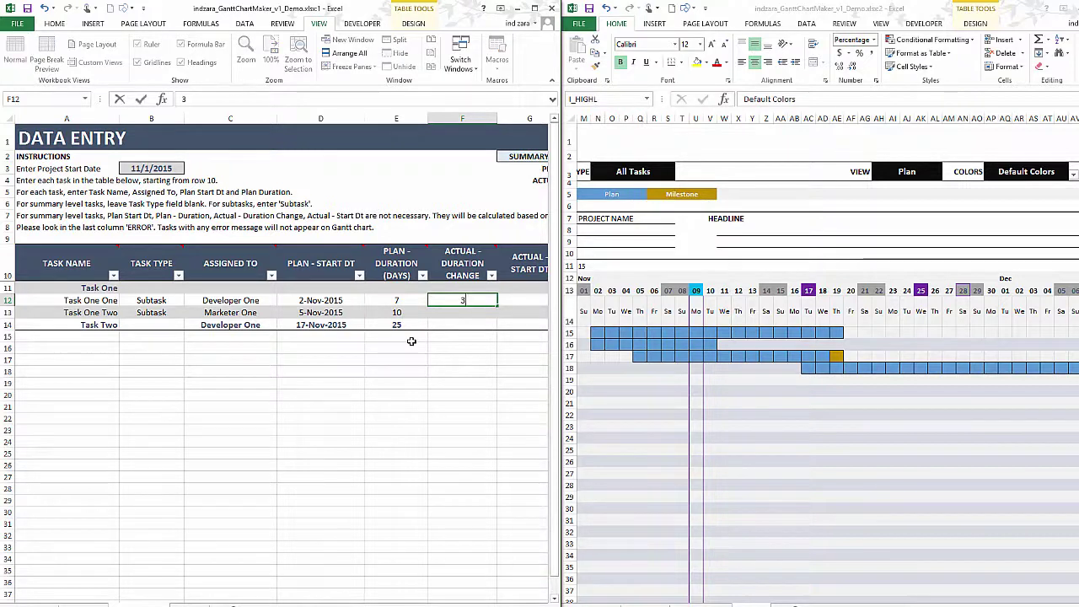
pyautogui.press('Return')
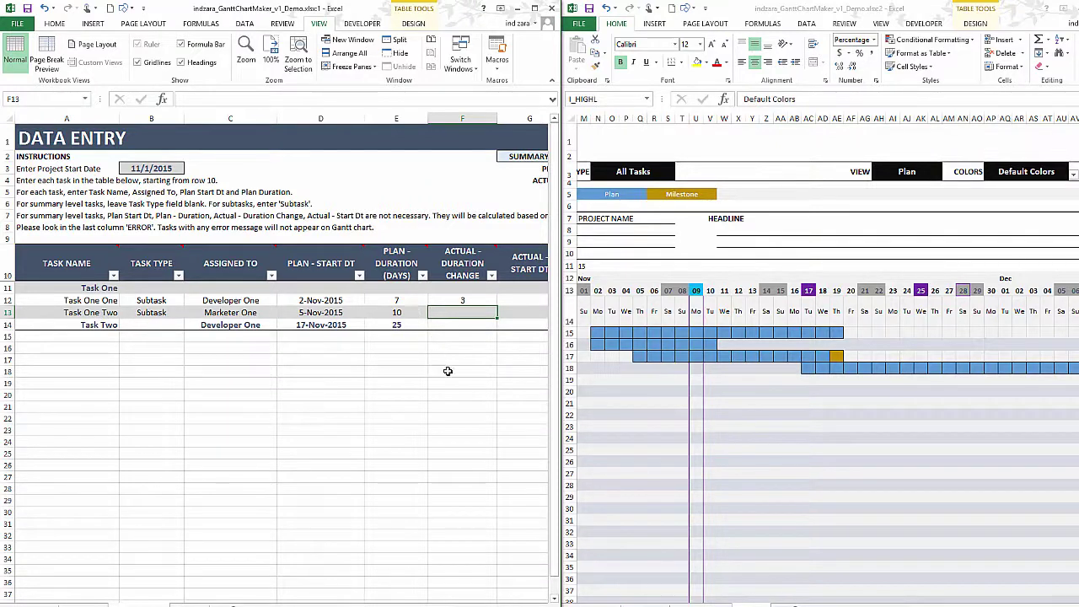
pyautogui.write('-5')
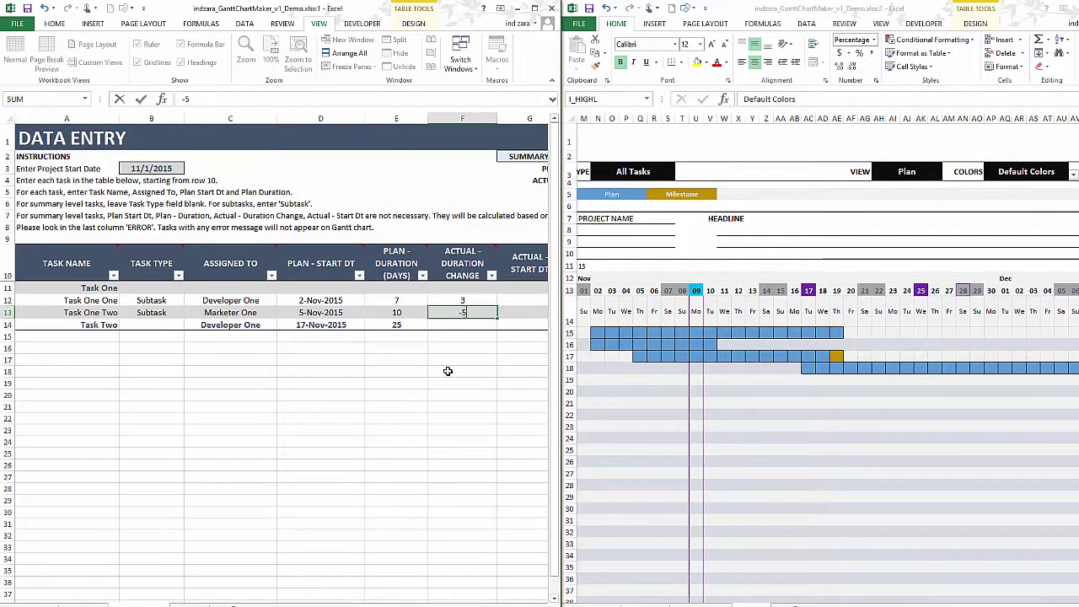
pyautogui.press('Return')
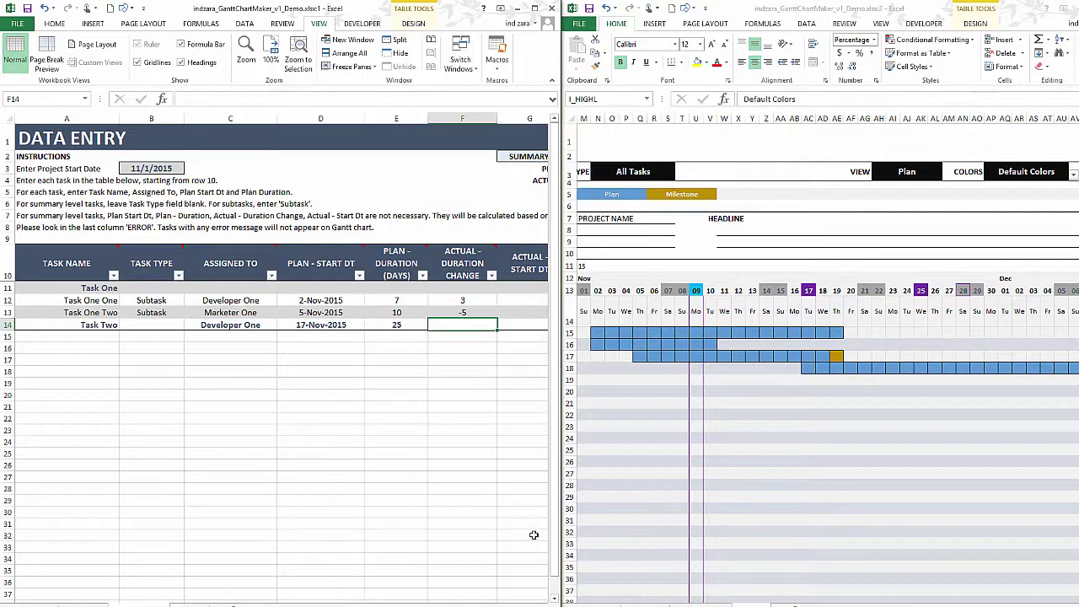
# - Enter 11/5/2015 as the Actual - Start Dt of Task One One
pyautogui.hscroll(2, 491, 563)
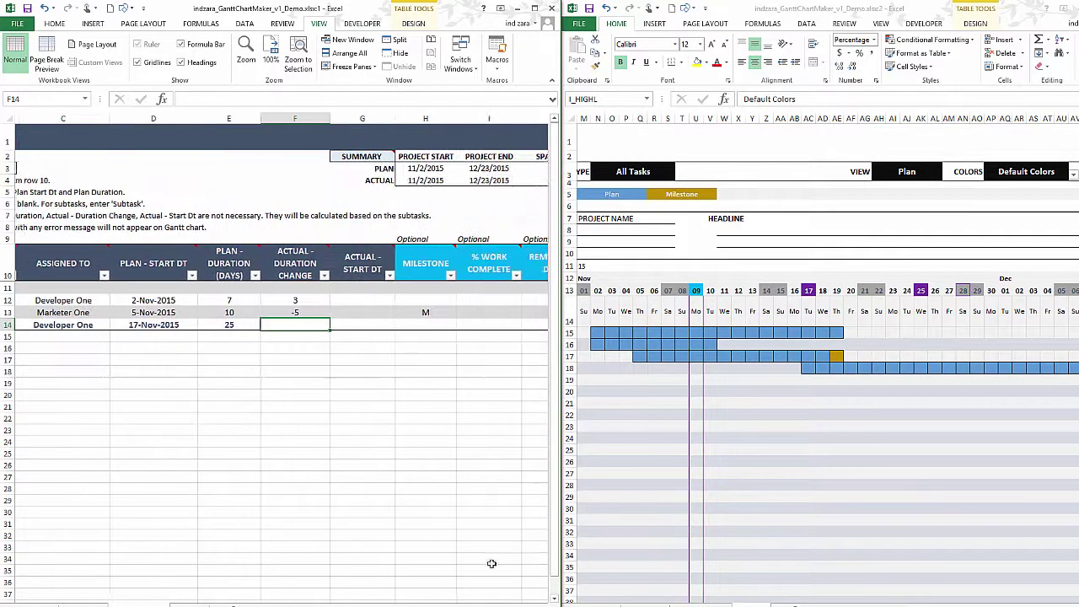
pyautogui.click(337, 301)
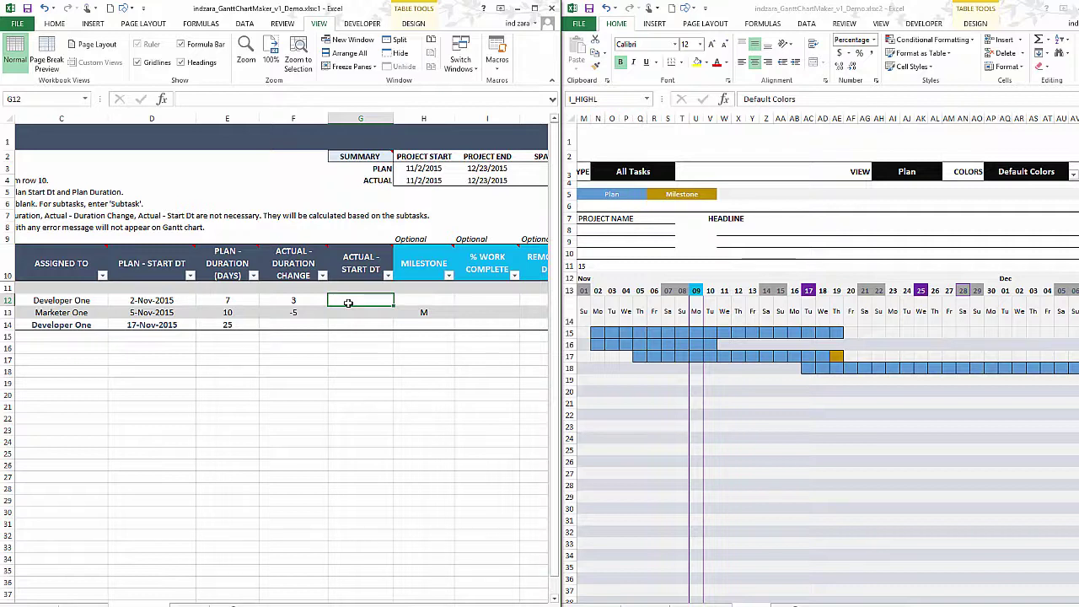
pyautogui.write('11/')
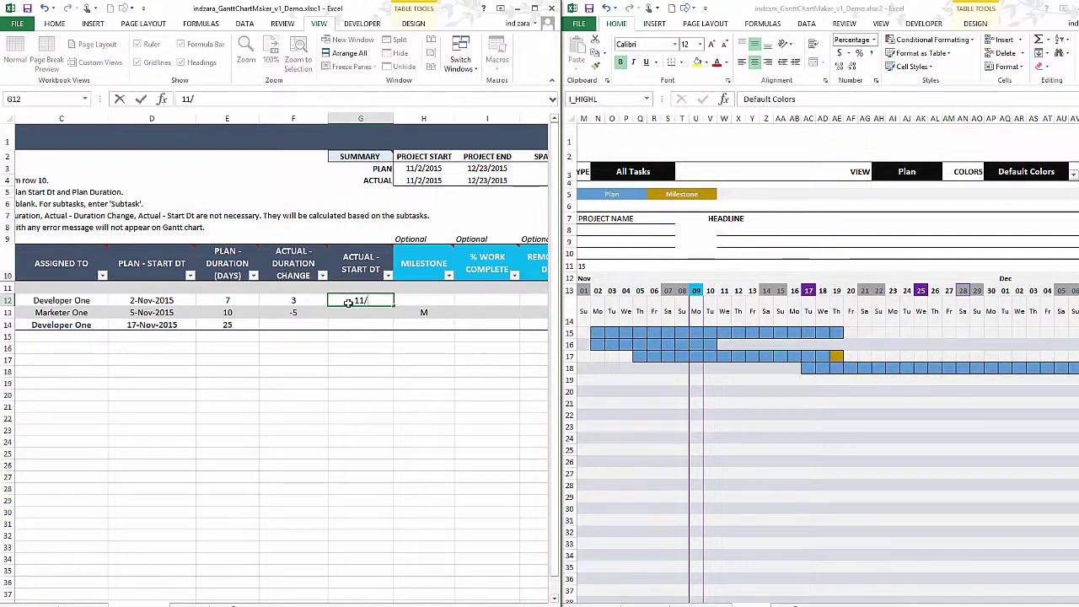
pyautogui.write('5/2015')
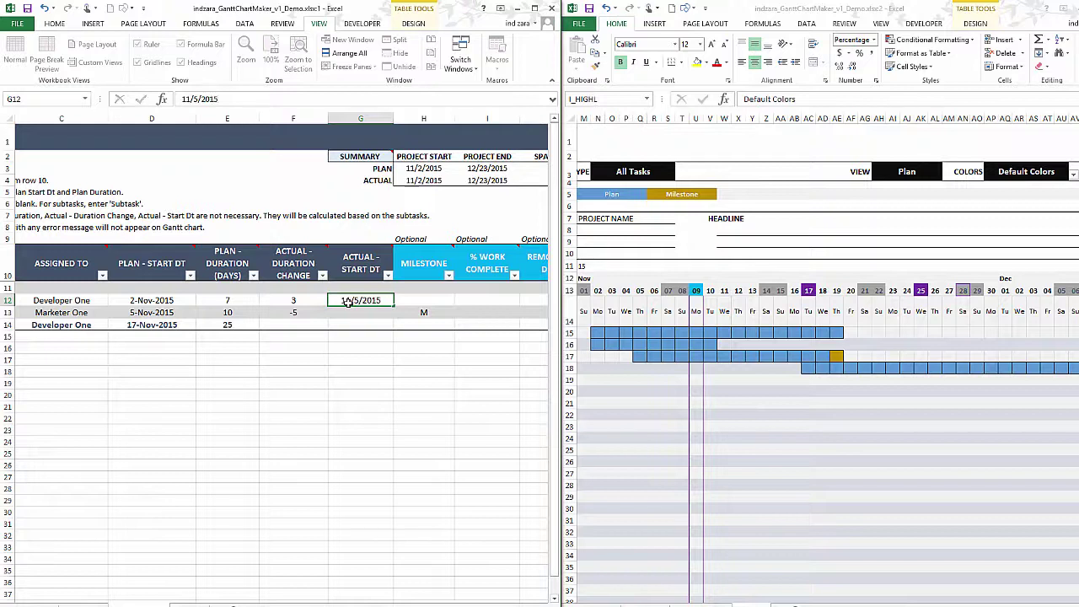
pyautogui.press('Return')
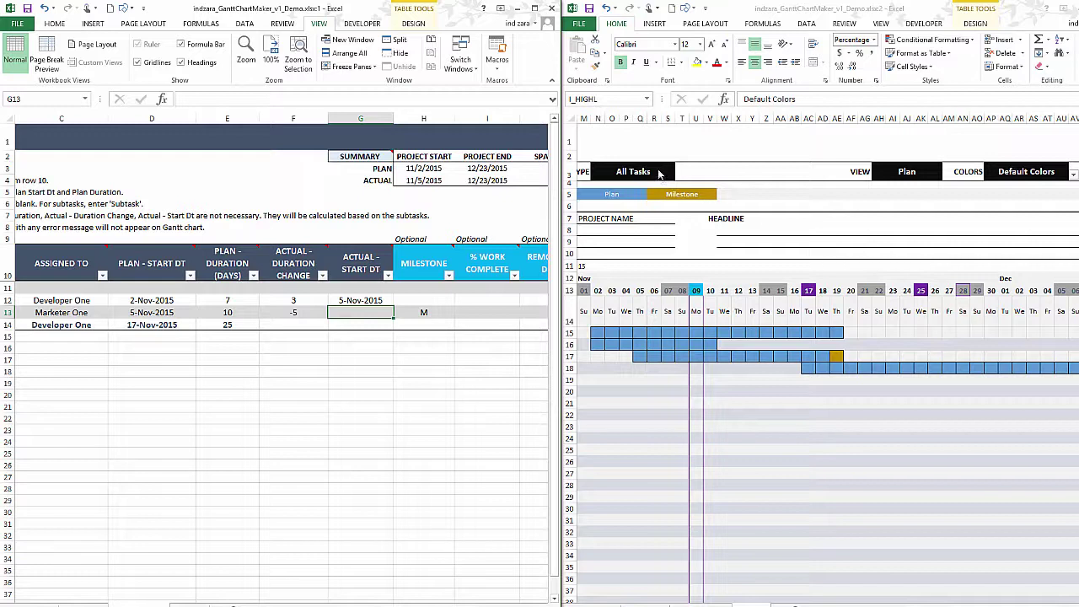
# - Switch the Gantt chart's View setting first to Actual and finally to Actual Vs Plan
pyautogui.click(923, 173)
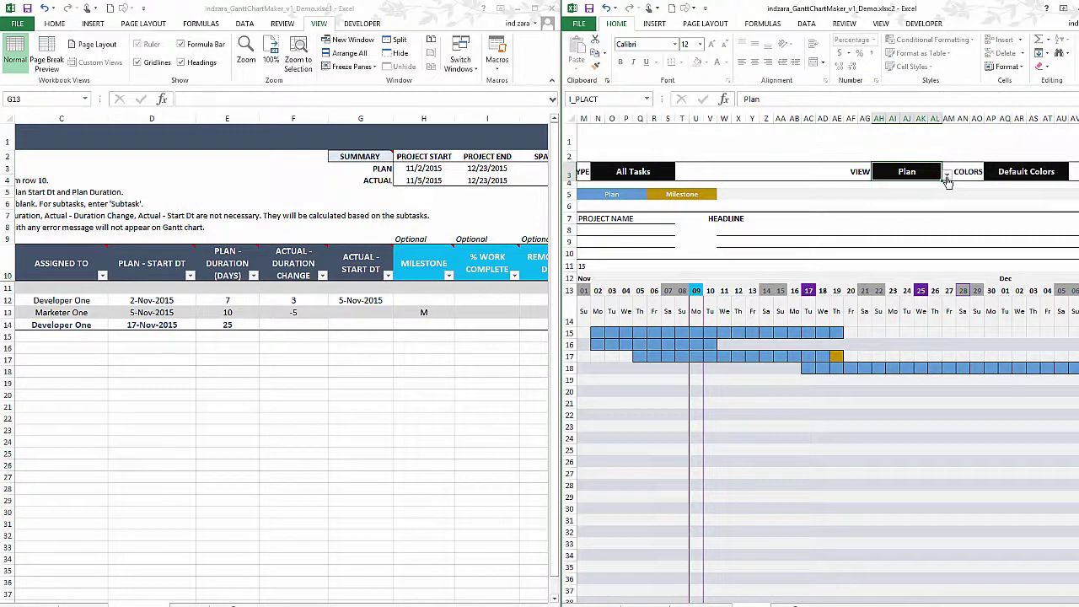
pyautogui.click(946, 176)
pyautogui.click(931, 193)
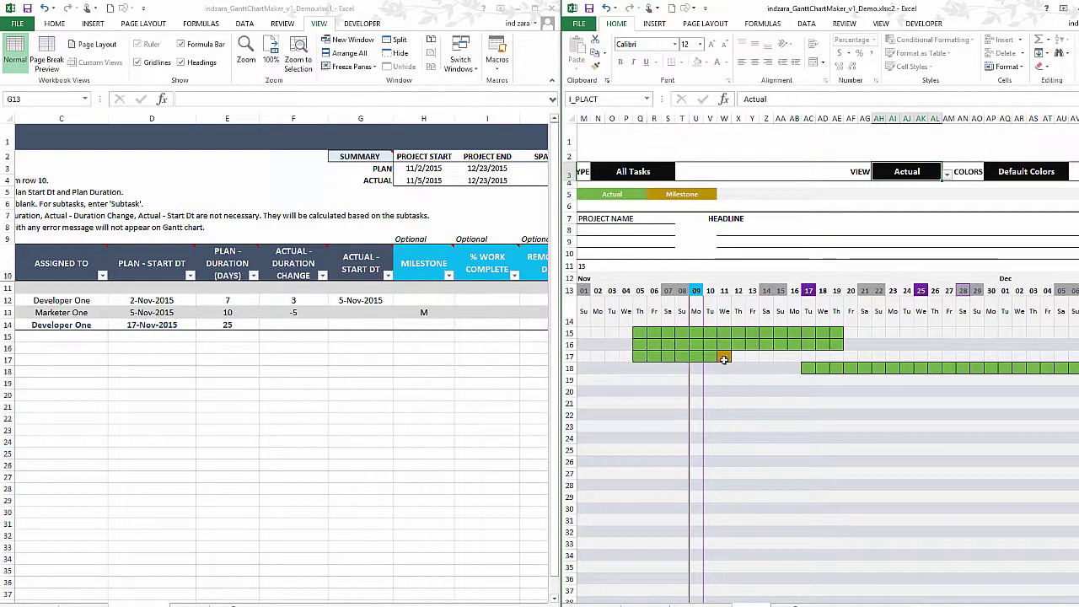
pyautogui.click(947, 177)
pyautogui.click(927, 204)
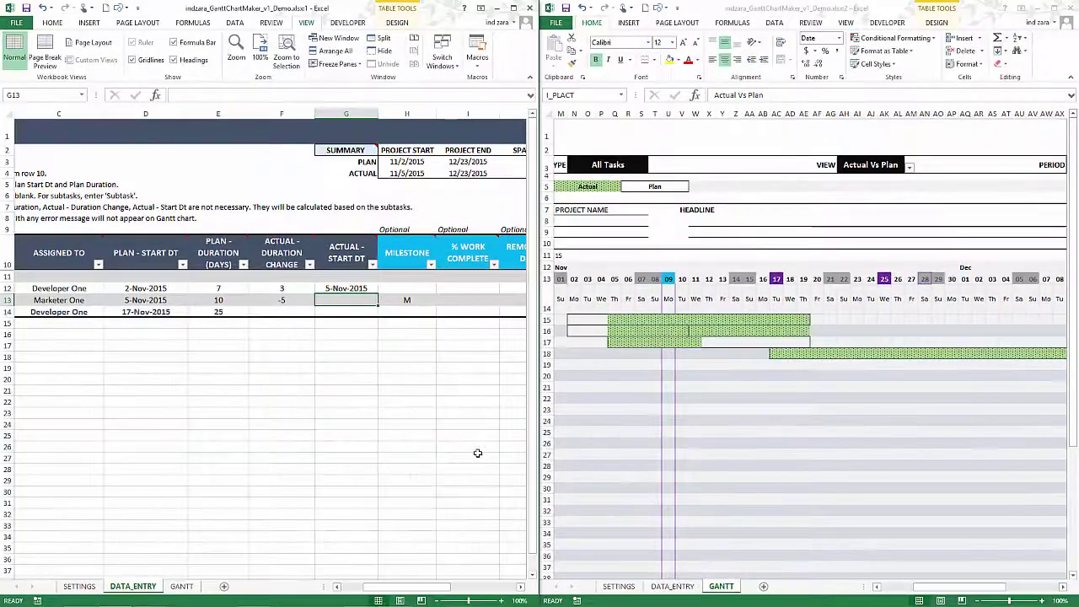
# - Set % Work Complete to 50% for Task One One and to 20% for Task Two
pyautogui.click(520, 587)
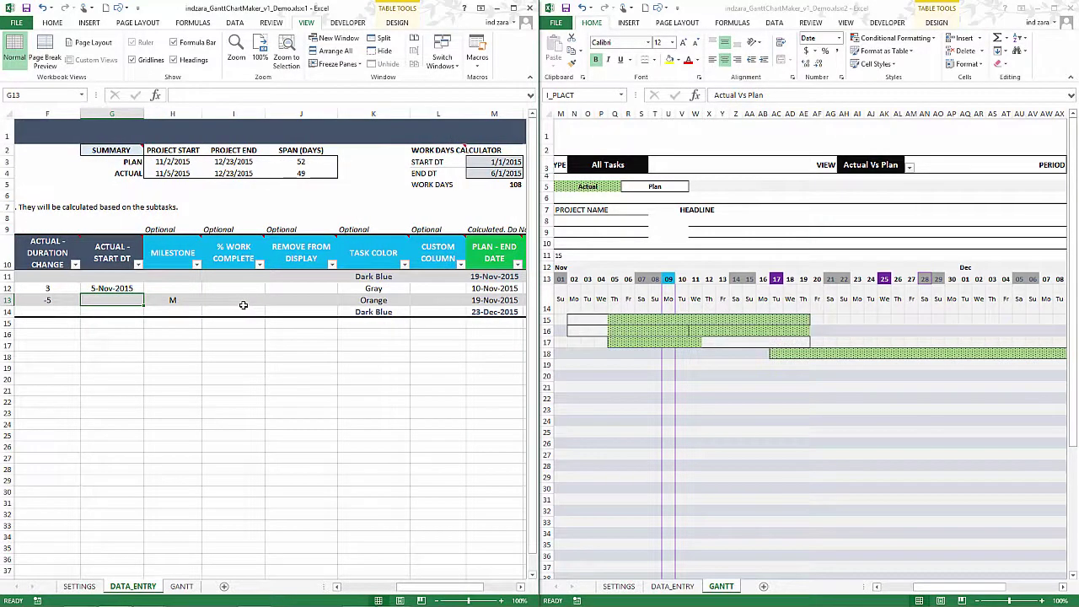
pyautogui.click(240, 289)
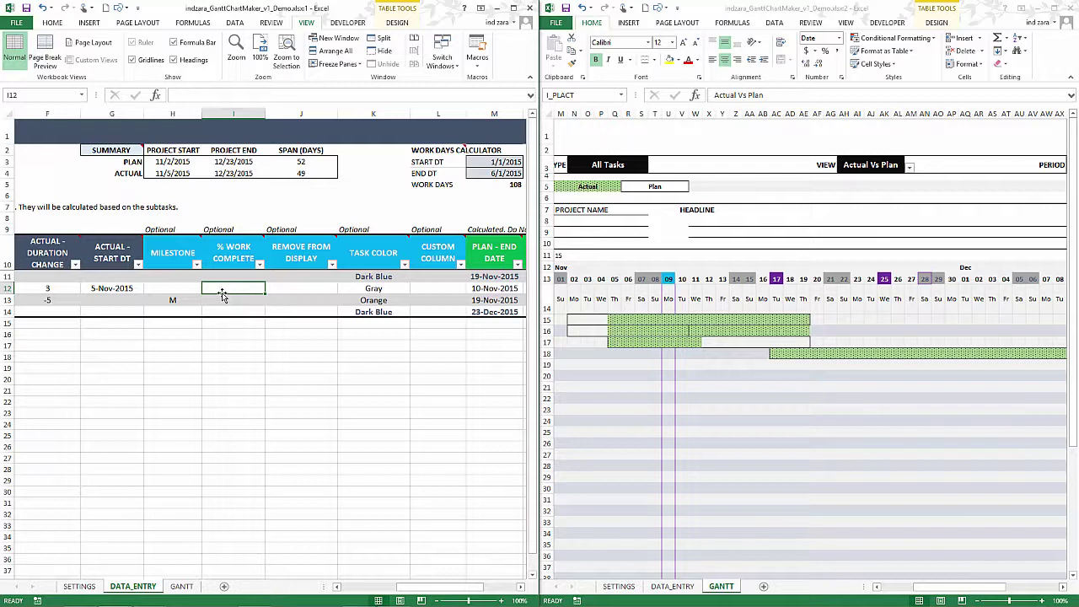
pyautogui.write('50')
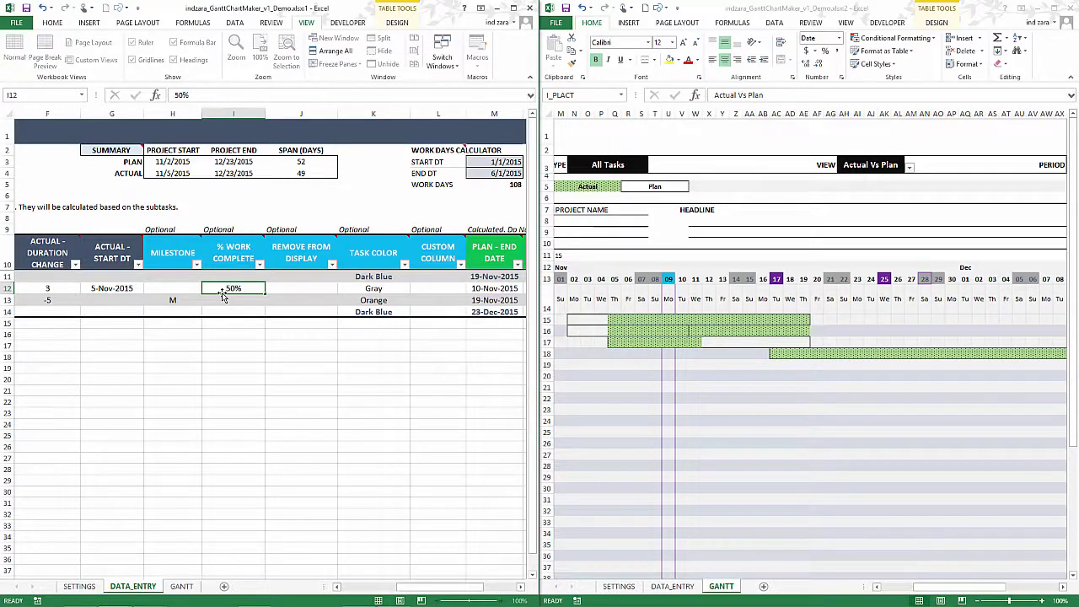
pyautogui.press('Return')
pyautogui.press('Return')
pyautogui.write('20')
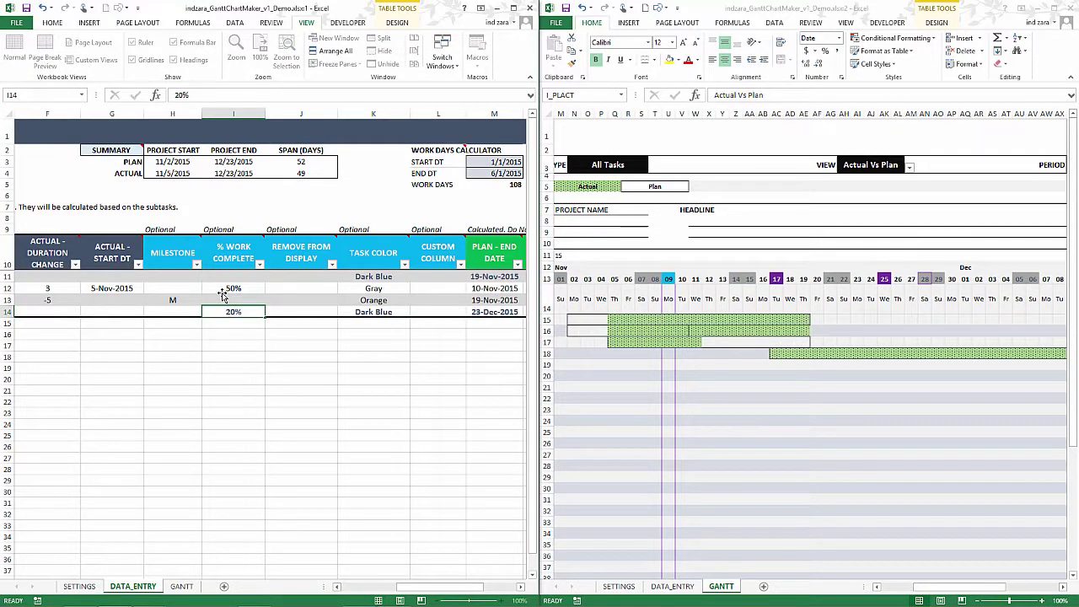
pyautogui.press('Return')
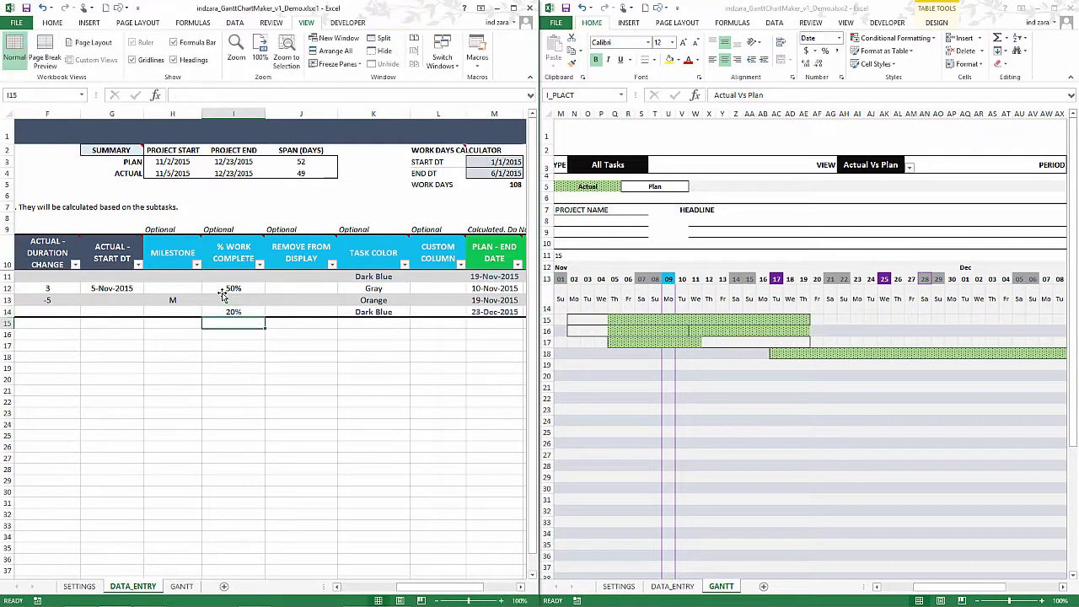
# - Change the Gantt chart's progress column beside the task names to show % Work Complete
pyautogui.click(877, 586)
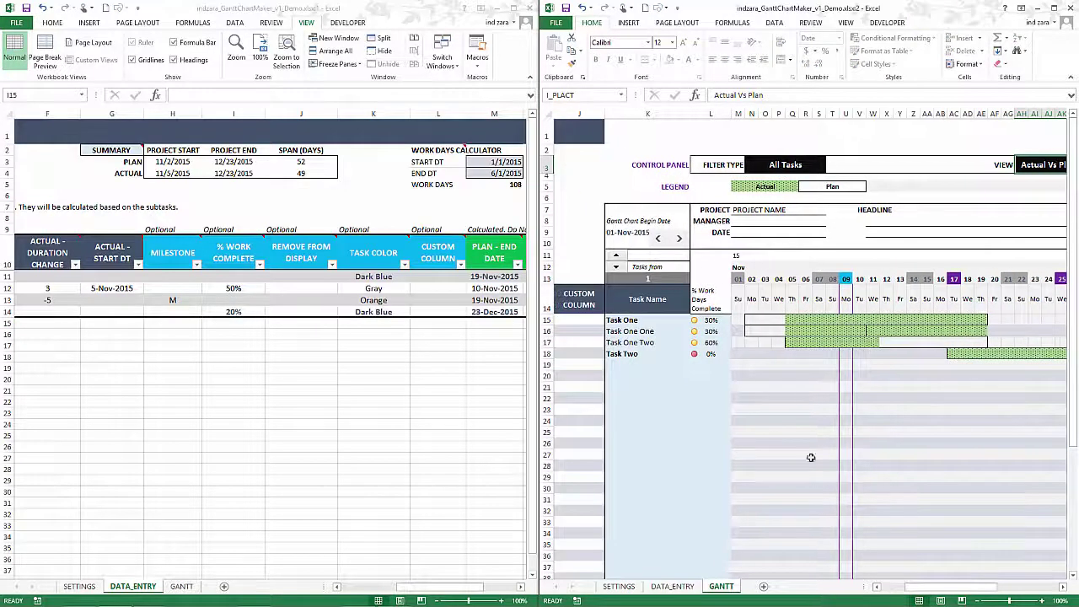
pyautogui.click(716, 305)
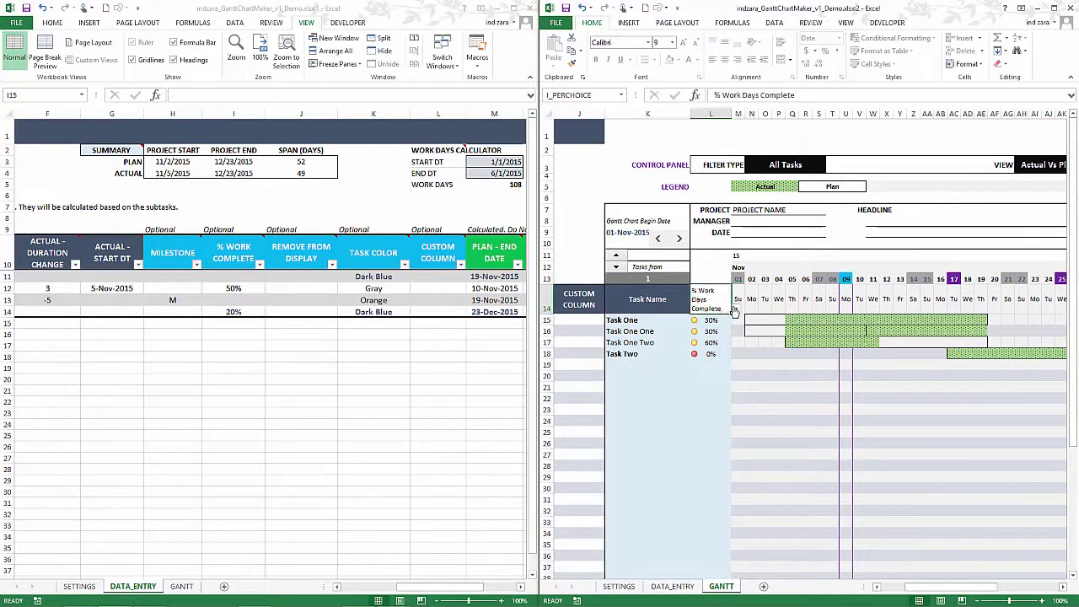
pyautogui.click(735, 308)
pyautogui.click(726, 330)
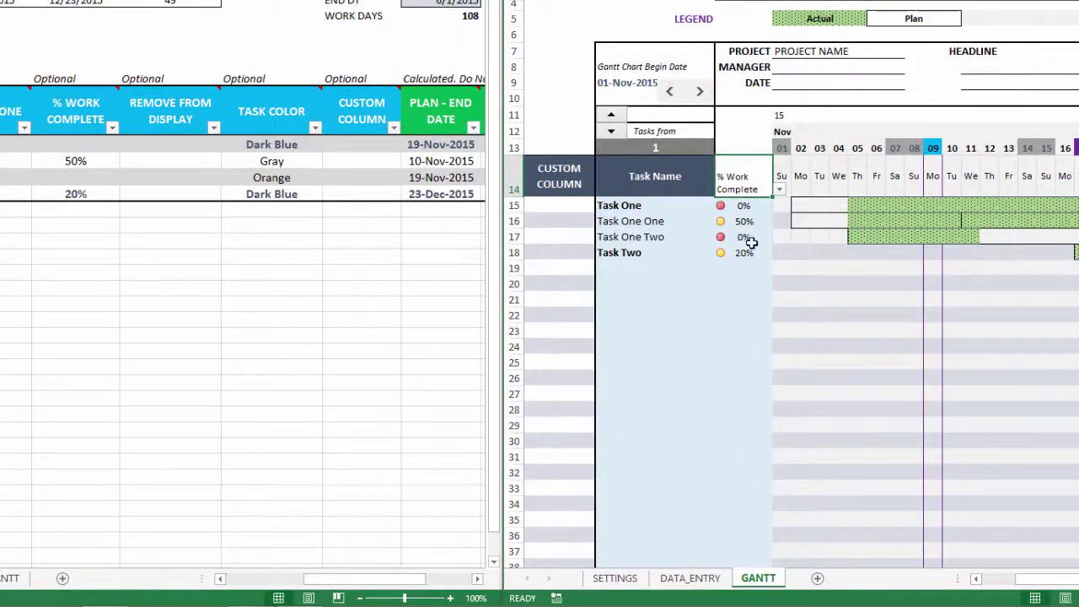
# - Set % Work Complete to 10% for Task One Two in the task table
pyautogui.click(93, 149)
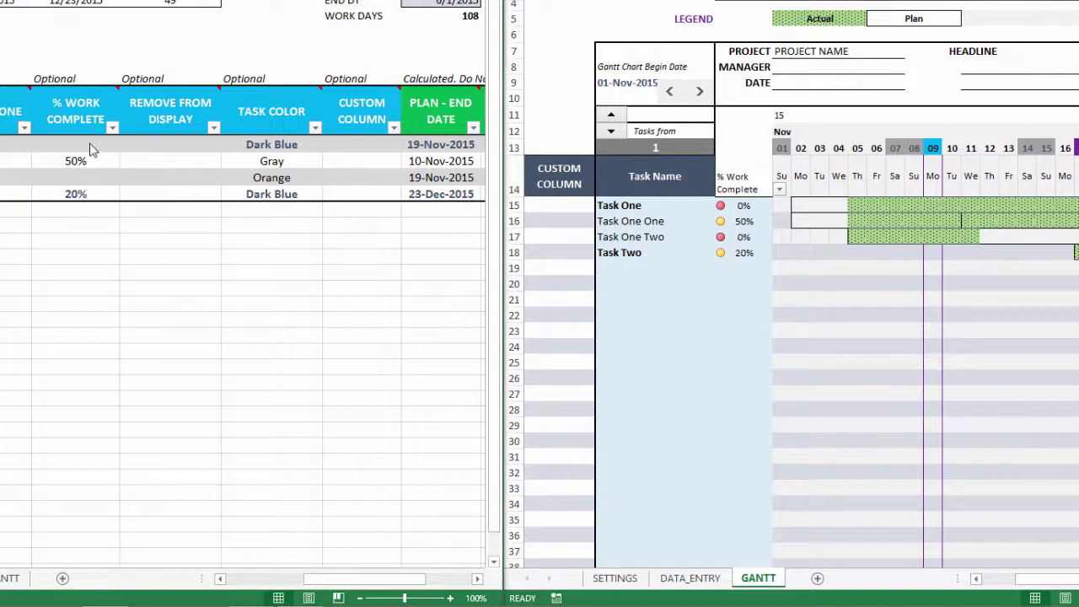
pyautogui.click(80, 174)
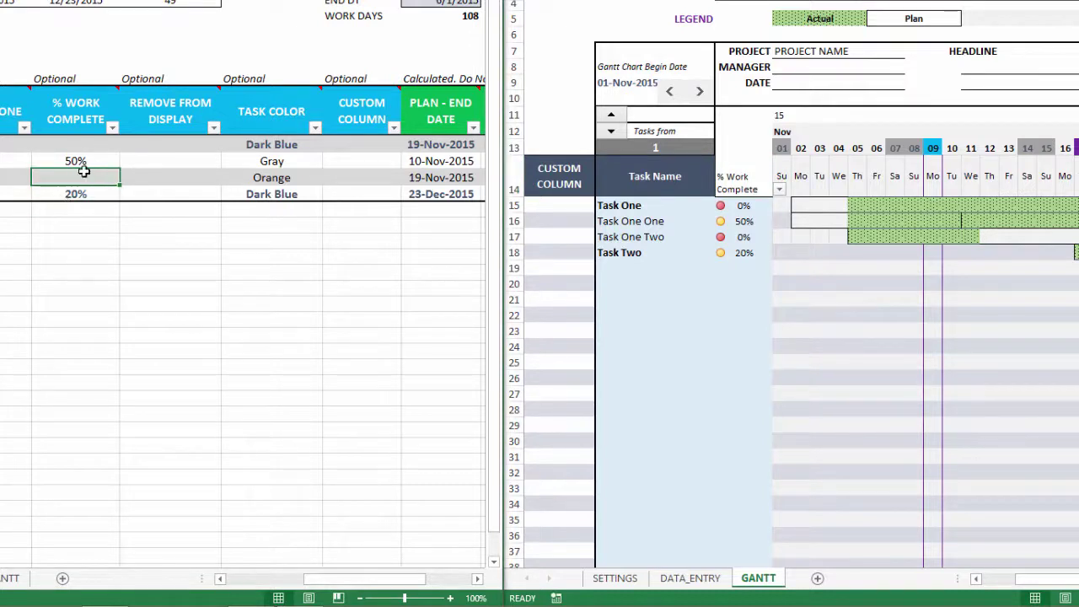
pyautogui.write('10')
pyautogui.press('Return')
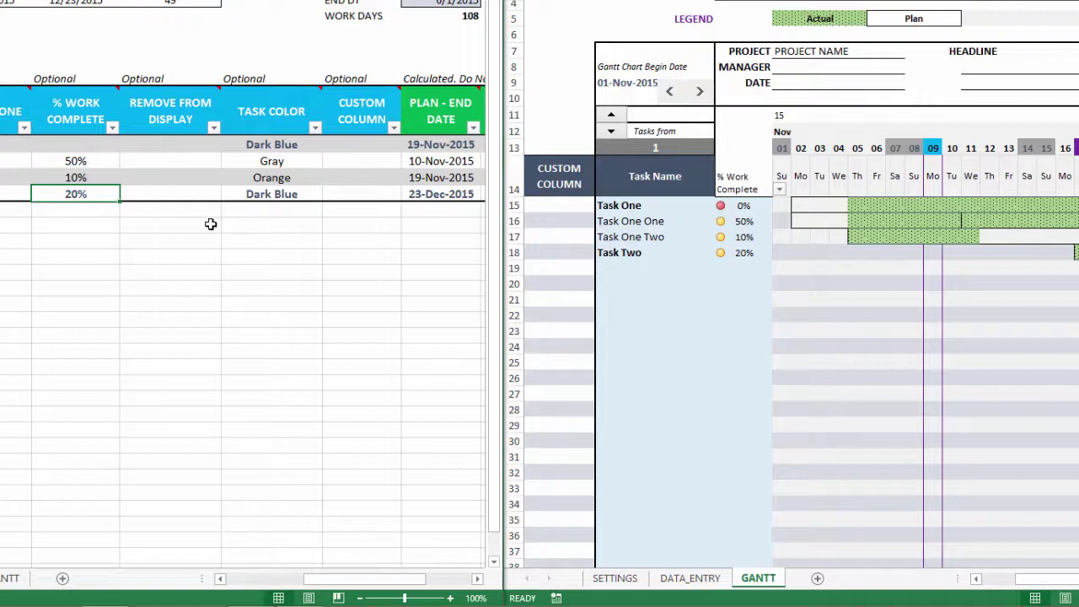
# - Return the Gantt chart's progress column to % Work Days Complete
pyautogui.click(767, 187)
pyautogui.click(779, 189)
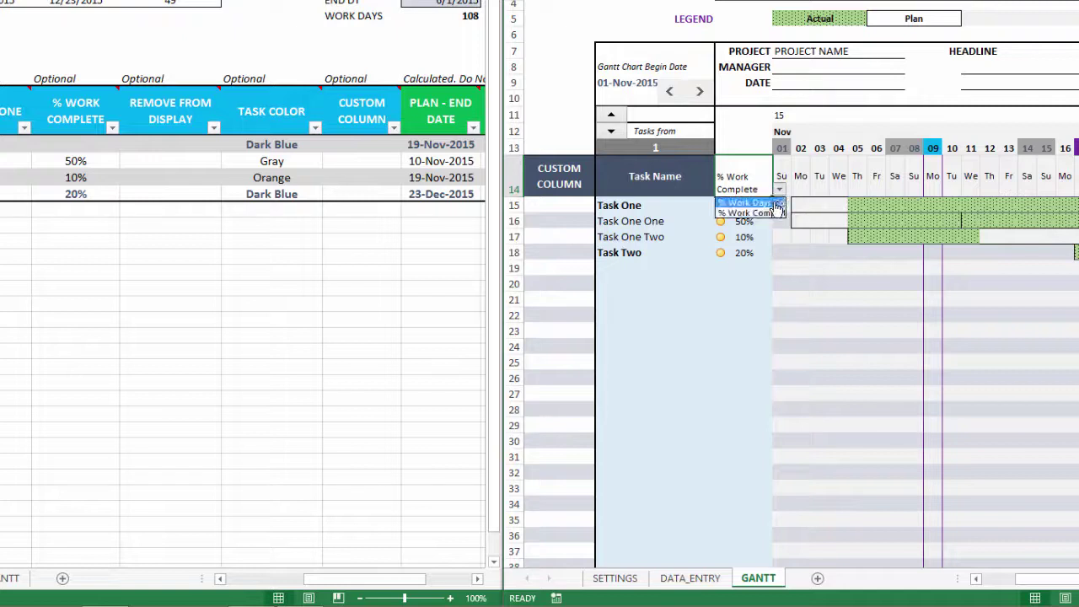
pyautogui.click(775, 204)
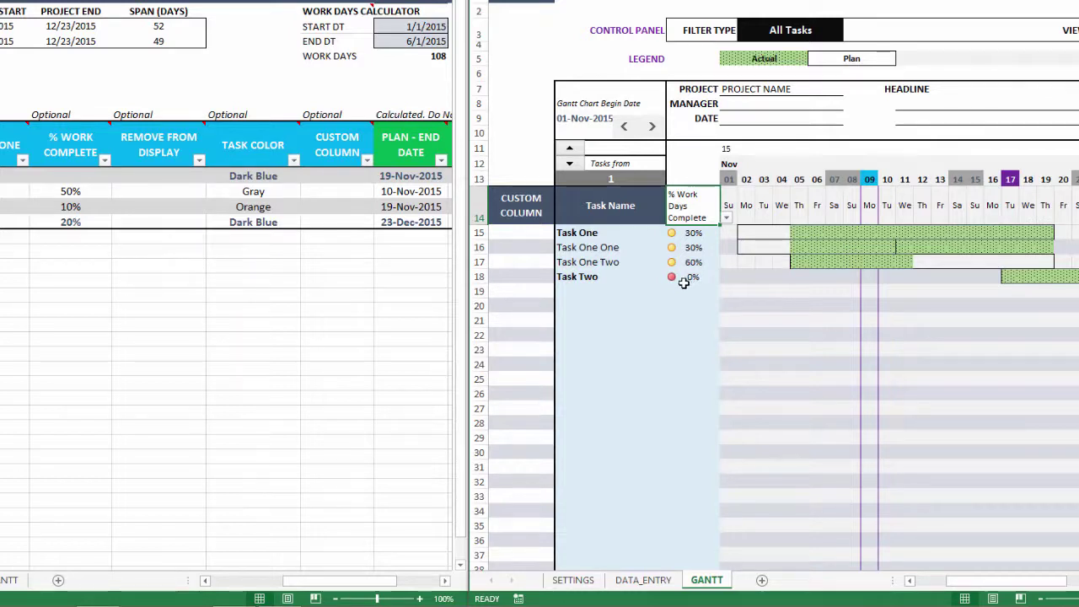
# - Clear the progress column's header in the Gantt chart and choose % Work Days Complete for it again
pyautogui.click(726, 219)
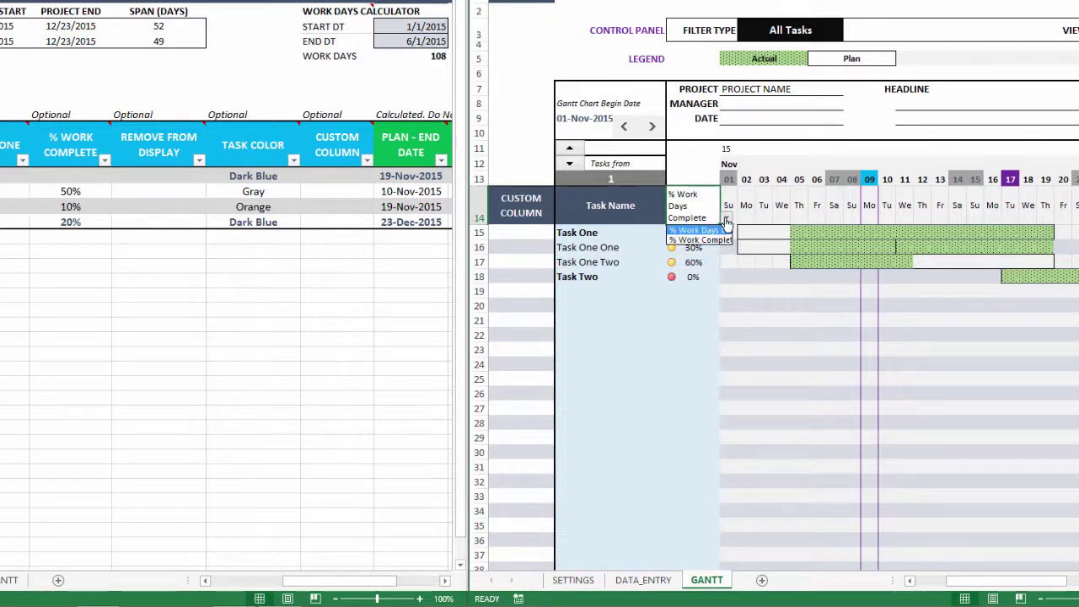
pyautogui.click(701, 214)
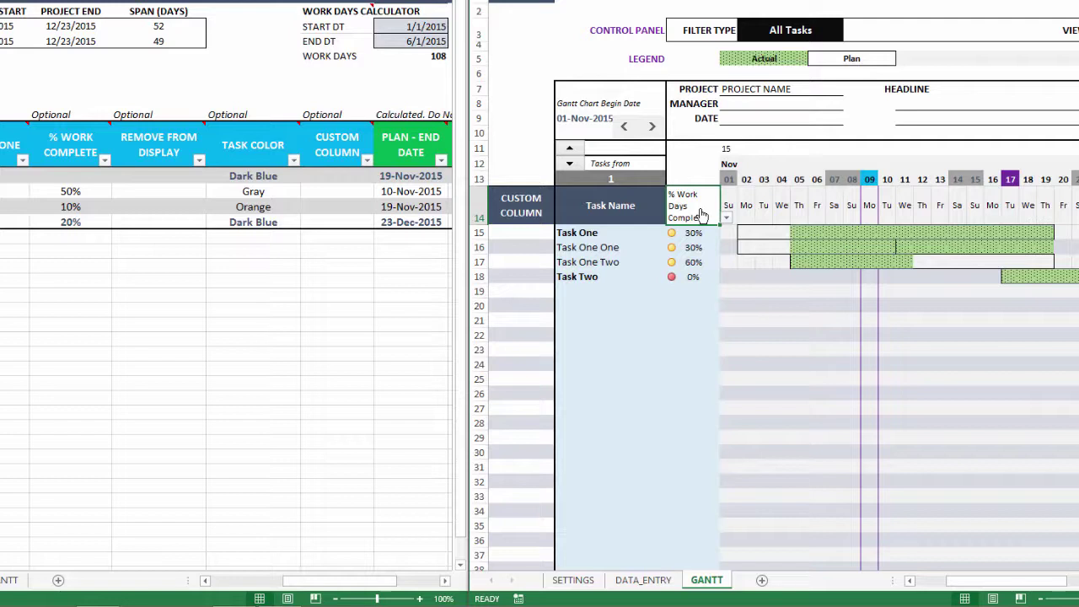
pyautogui.press('Delete')
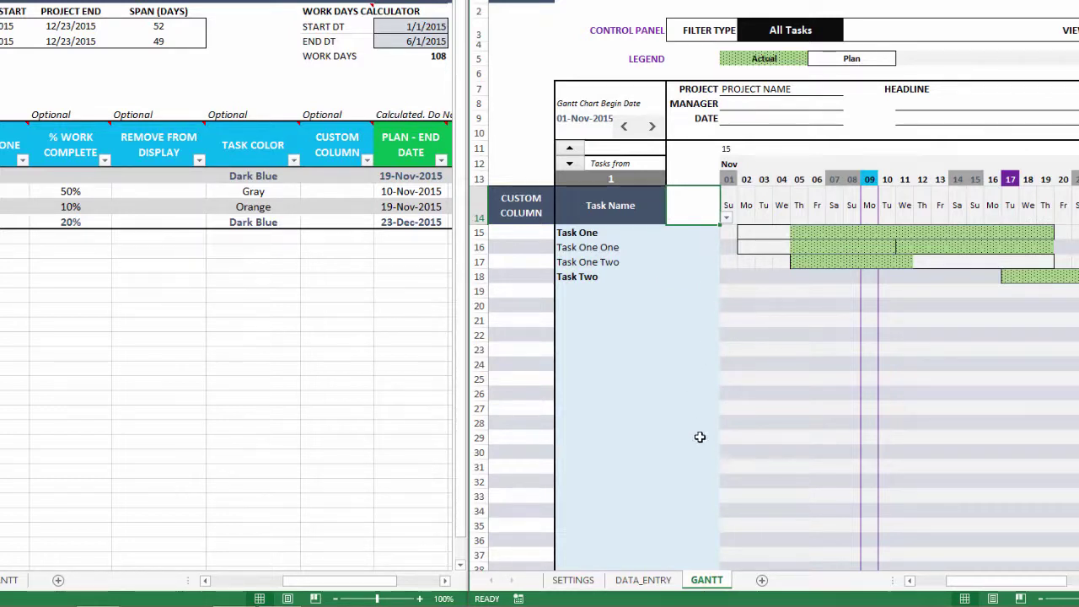
pyautogui.click(726, 218)
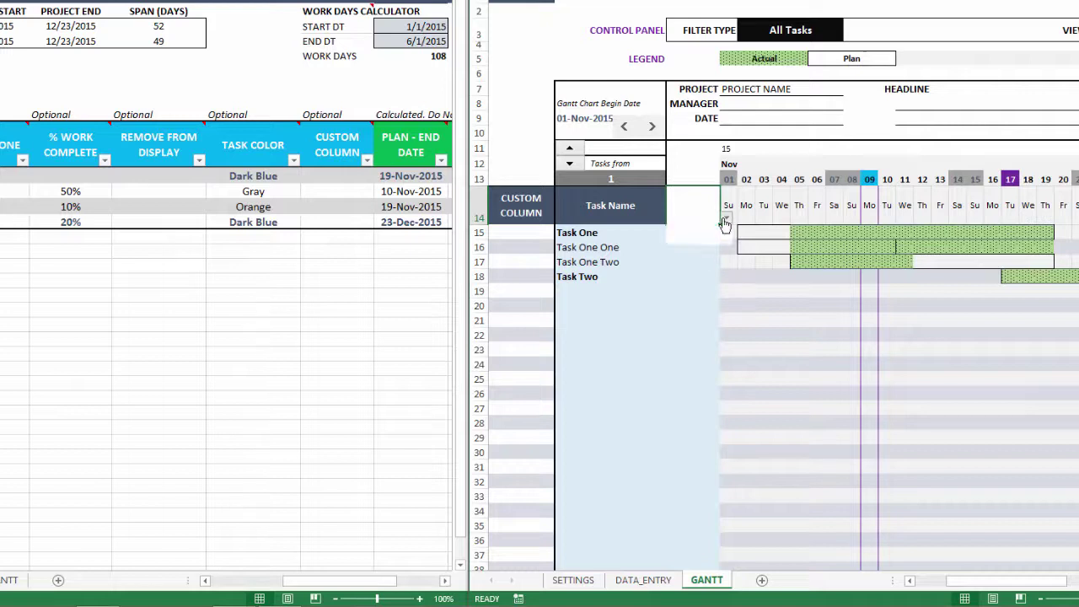
pyautogui.click(717, 235)
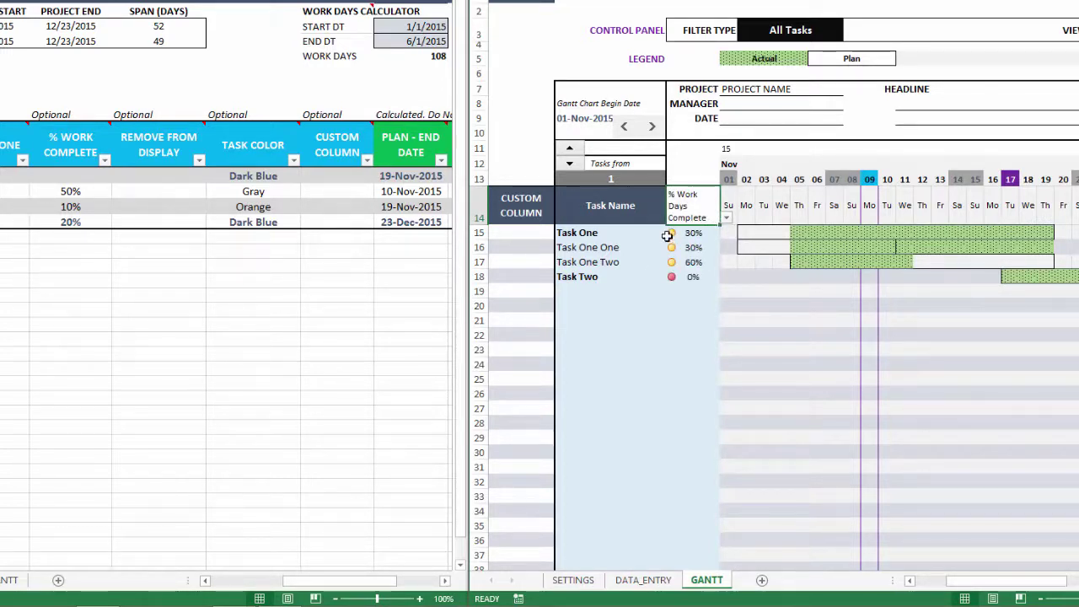
# - Mark Task Two with Y under Remove from Display in the task table and clear the mark again
pyautogui.hotkey('ctrl', 'F6')
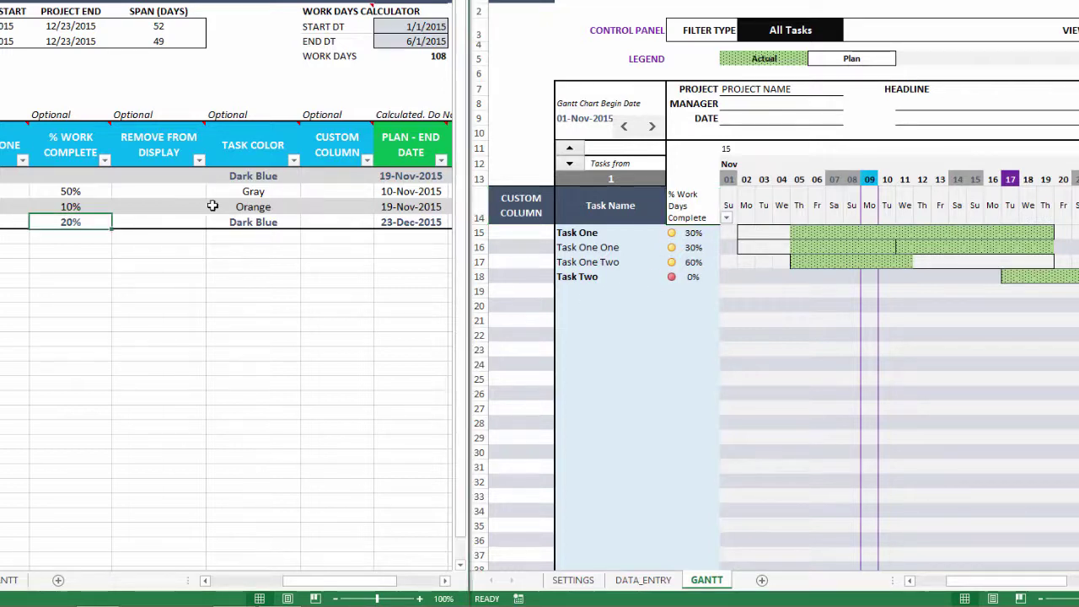
pyautogui.click(166, 193)
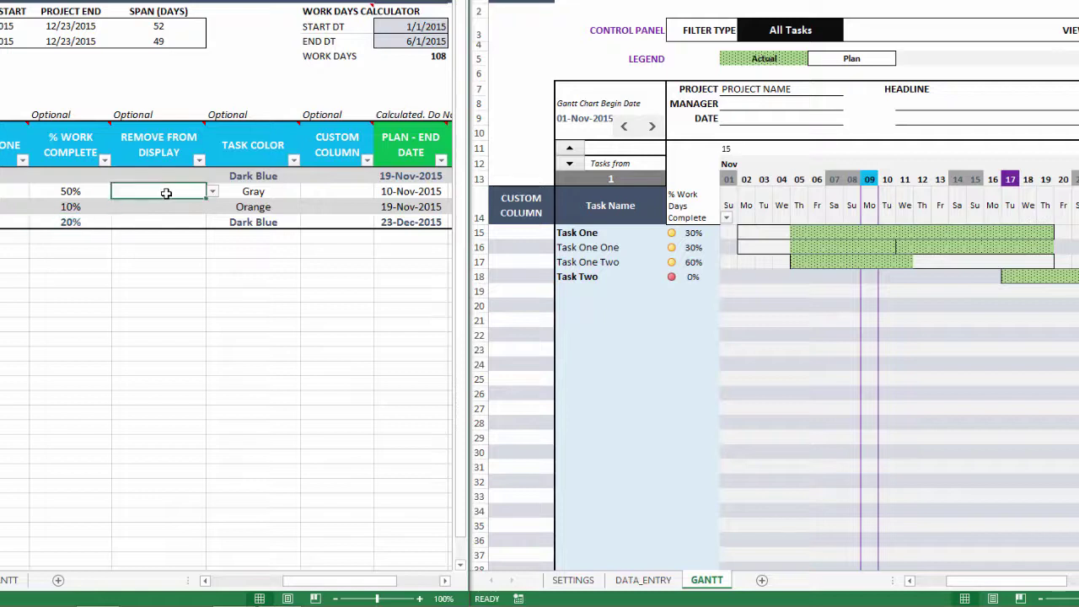
pyautogui.click(213, 193)
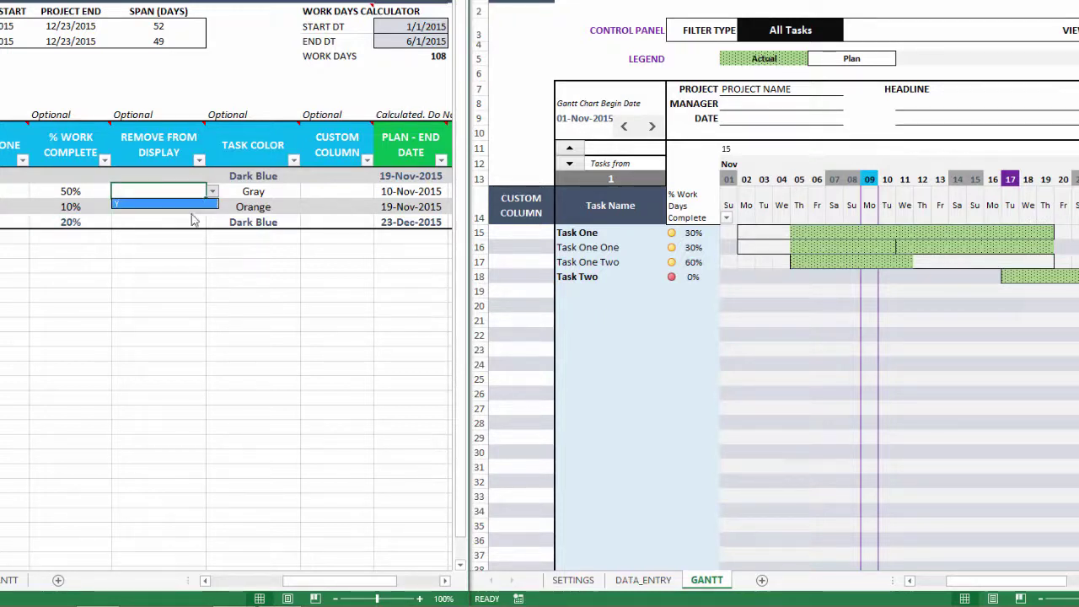
pyautogui.click(191, 221)
pyautogui.click(189, 222)
pyautogui.click(213, 222)
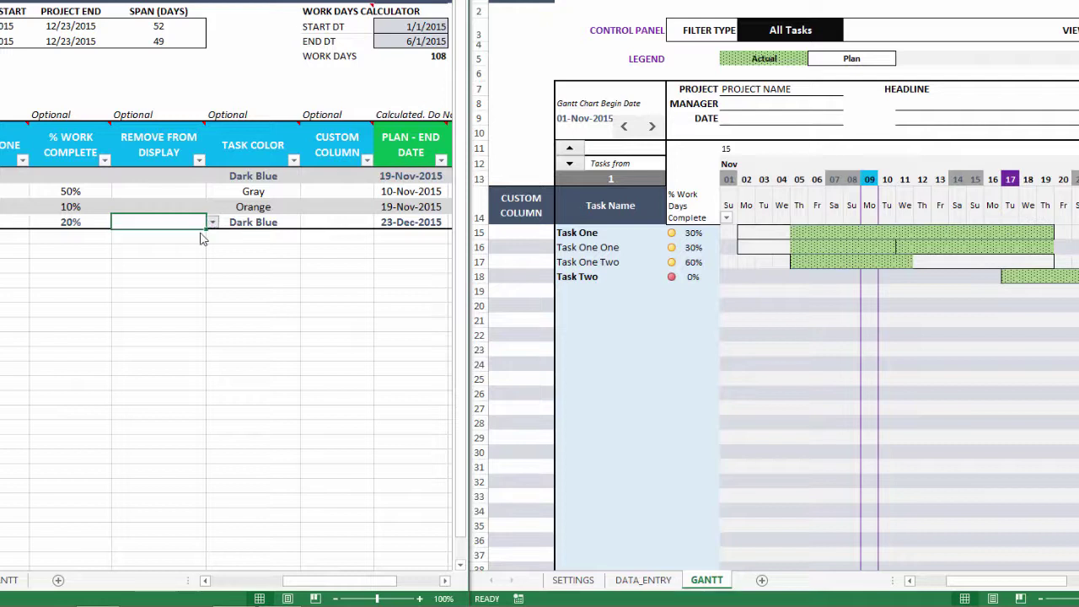
pyautogui.click(160, 237)
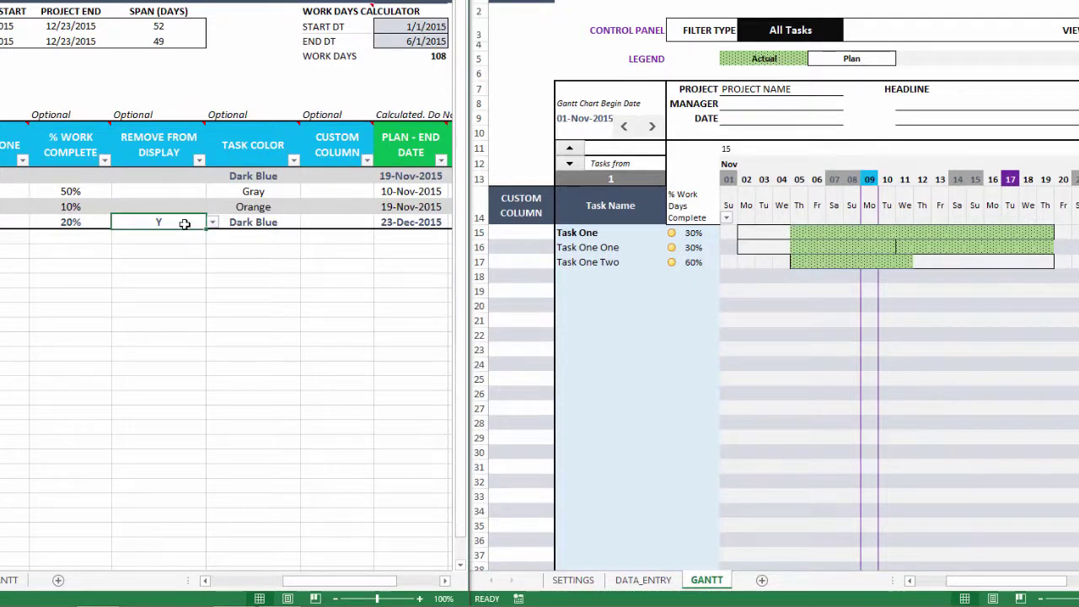
pyautogui.press('Delete')
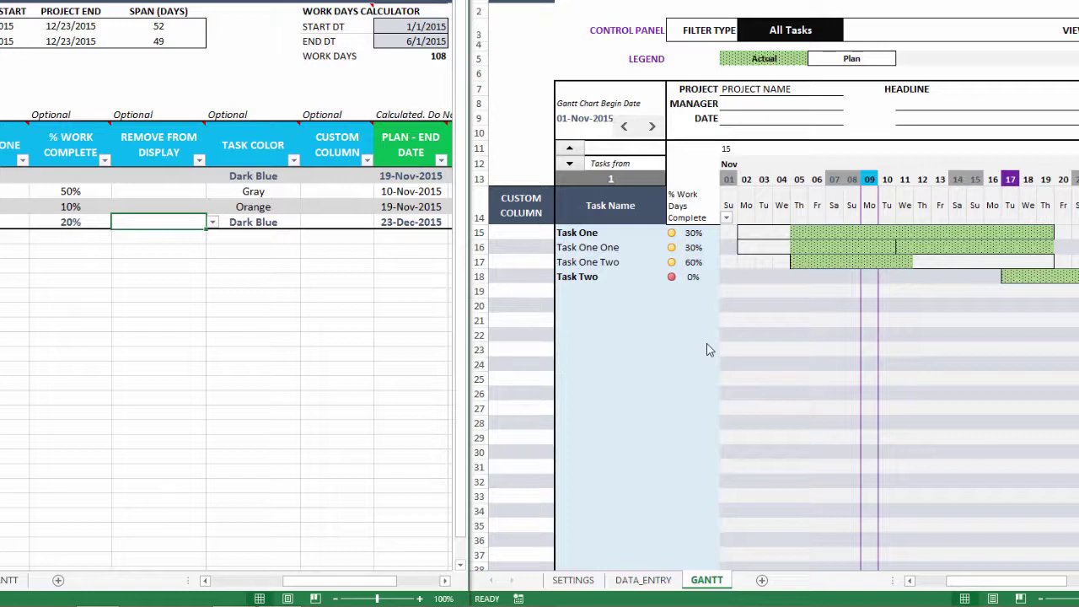
# - Enter Test in the Custom Column for Task One One in the task table and delete it again
pyautogui.click(329, 204)
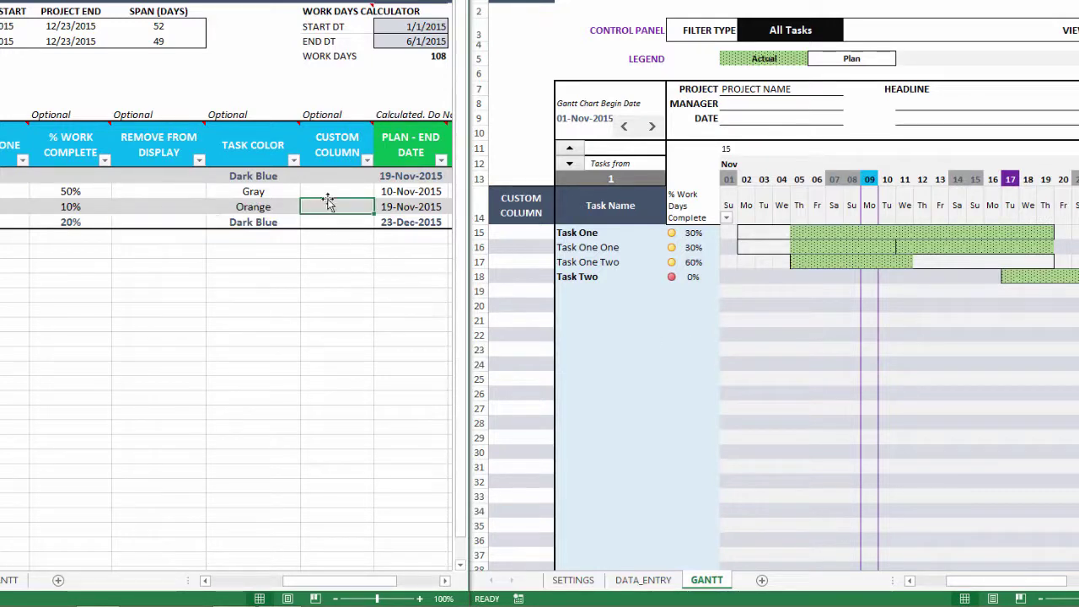
pyautogui.click(329, 192)
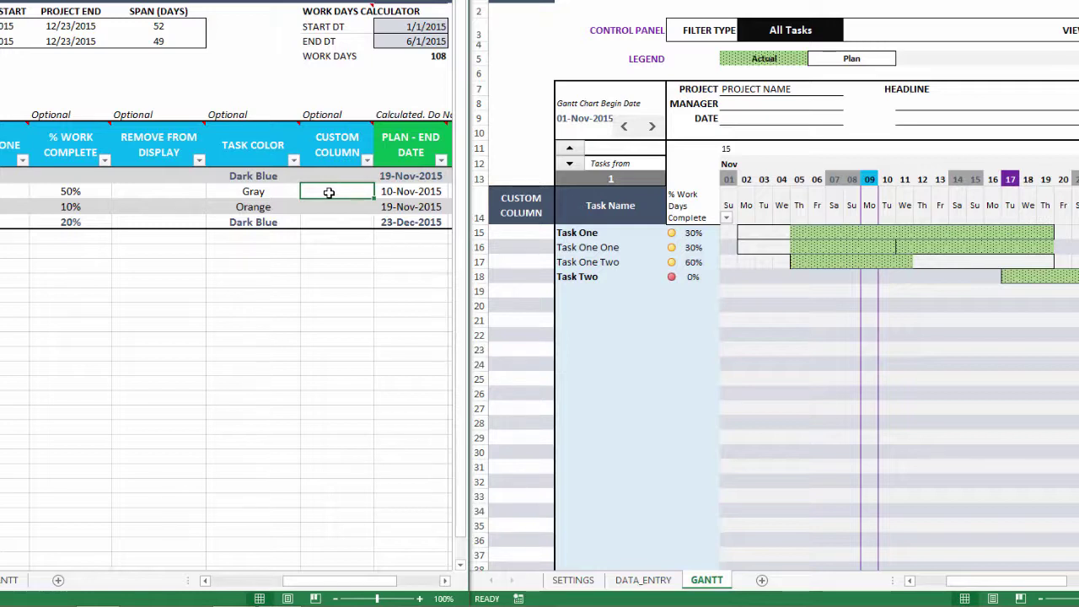
pyautogui.write('Test')
pyautogui.press('Return')
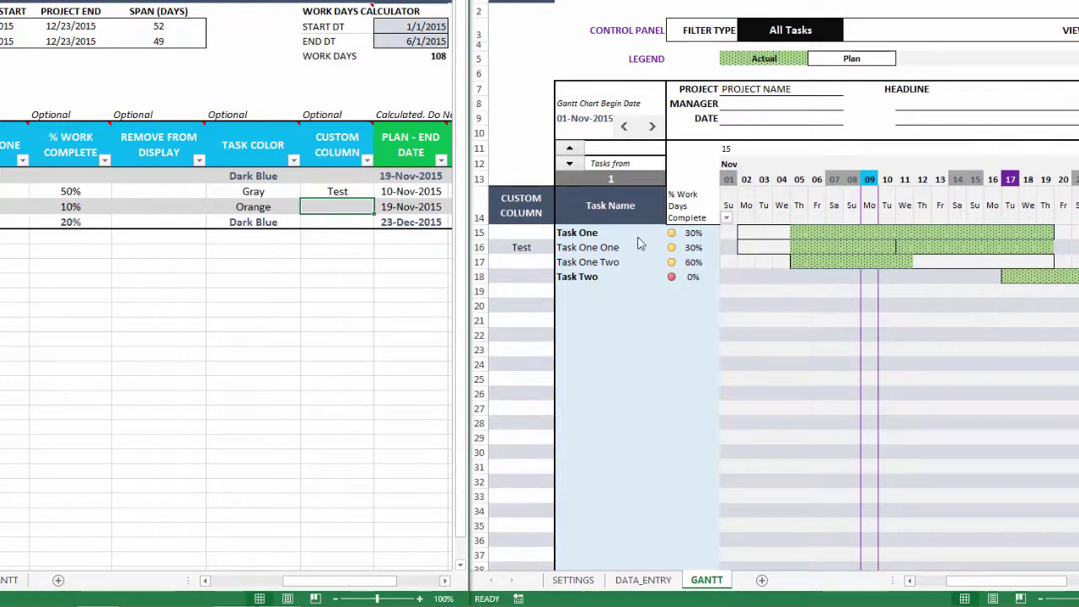
pyautogui.click(348, 193)
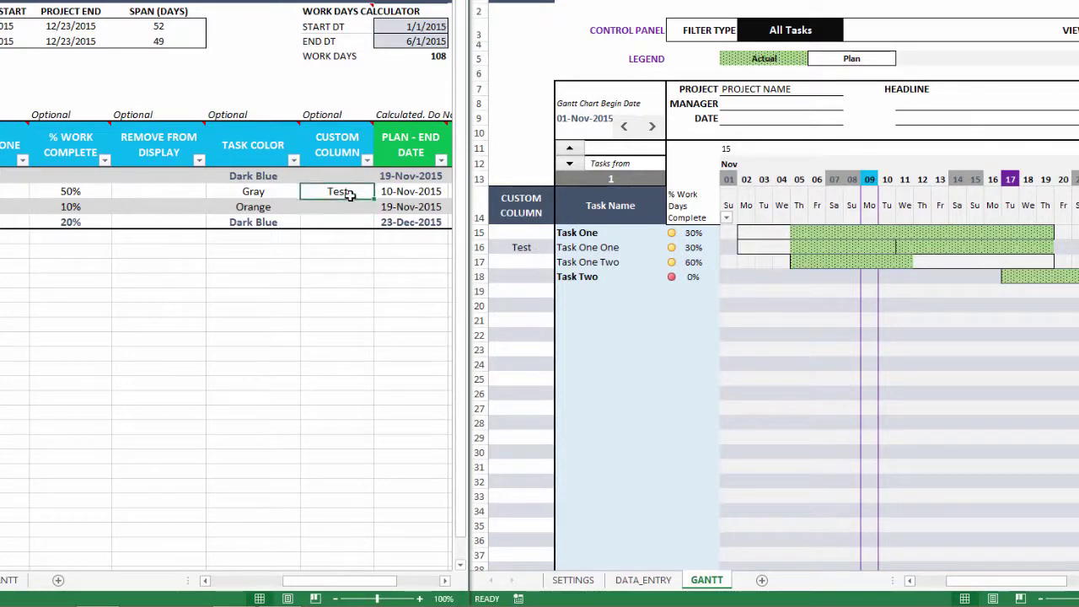
pyautogui.press('Delete')
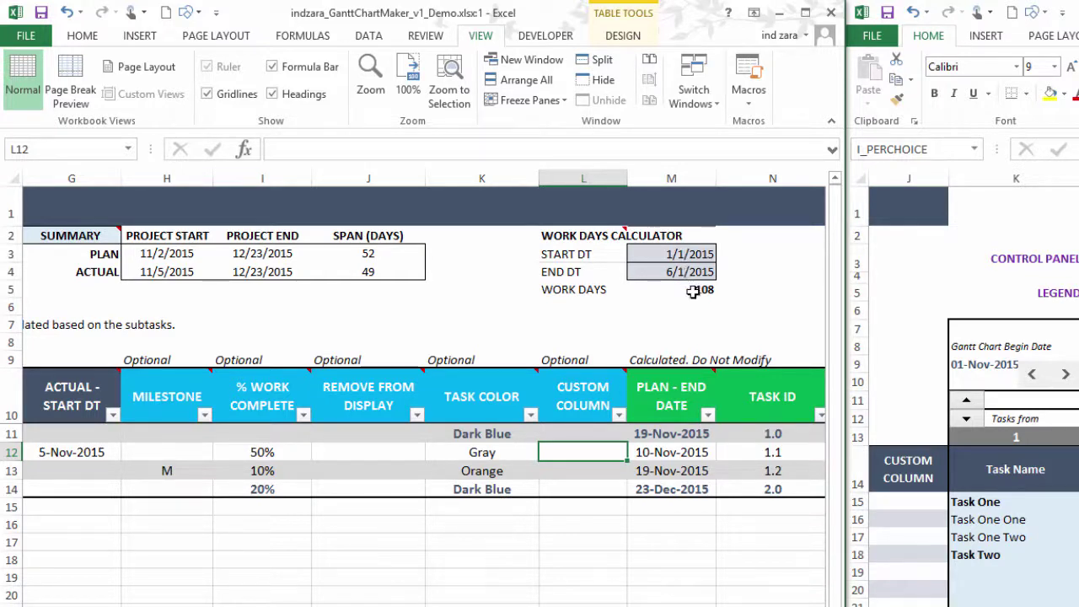
# - Set the End DT of the Work Days Calculator to 11/1/2015
pyautogui.click(689, 253)
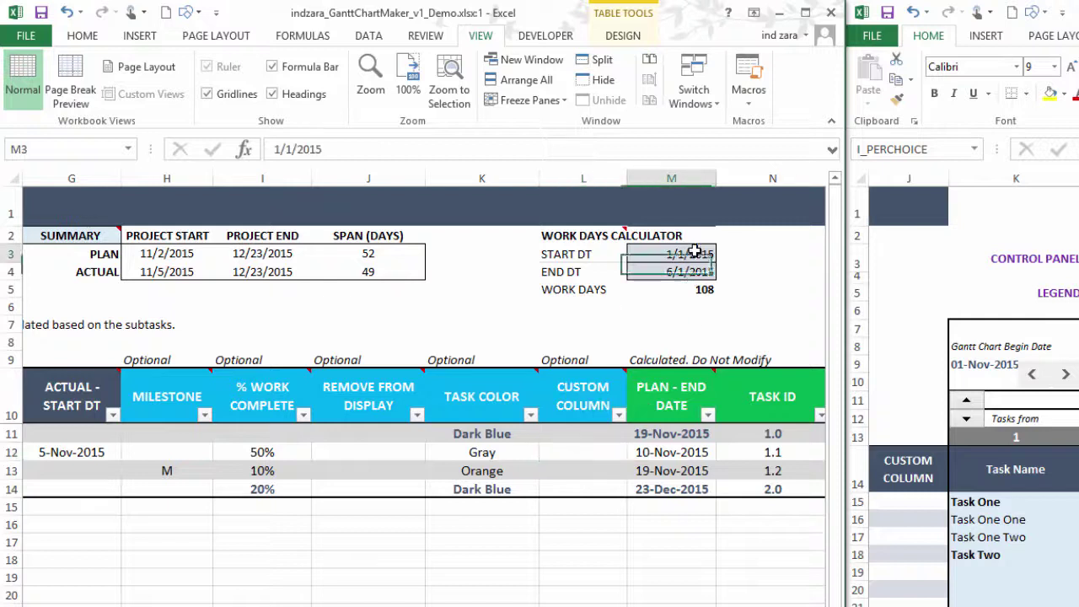
pyautogui.click(645, 270)
pyautogui.click(276, 149)
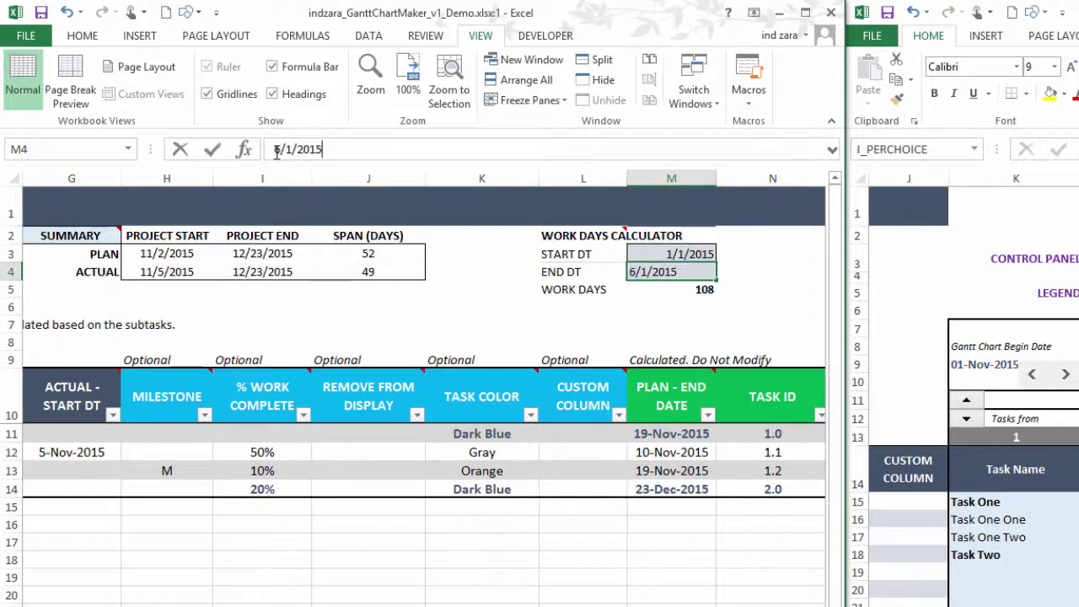
pyautogui.press('Delete')
pyautogui.write('11')
pyautogui.press('Return')
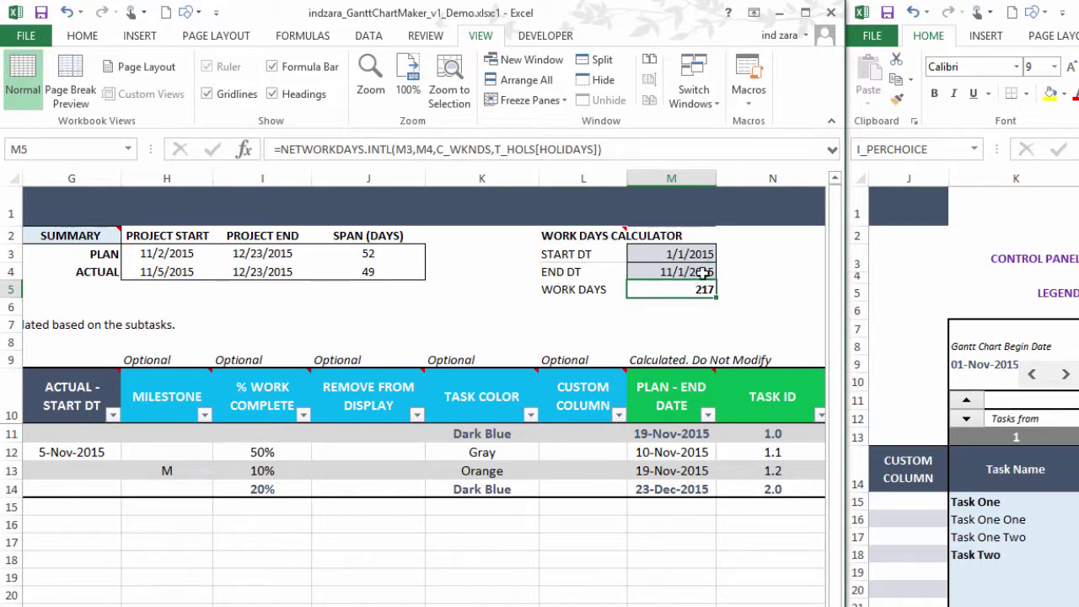
pyautogui.click(749, 268)
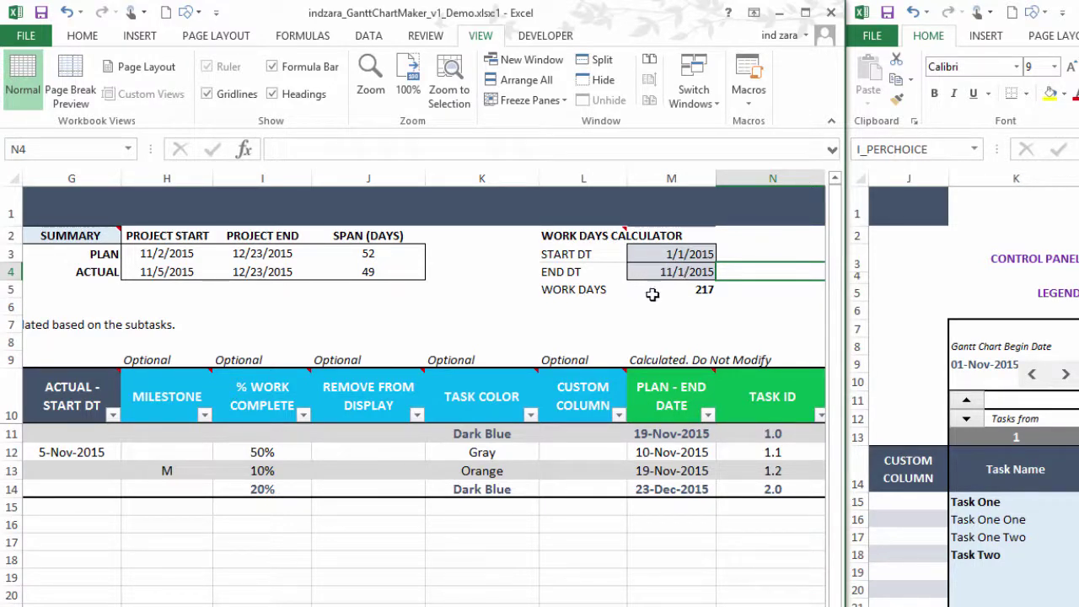
# - Look over the first columns of the data entry table and the task detail columns of the Gantt sheet
pyautogui.hscroll(-6, 570, 450)
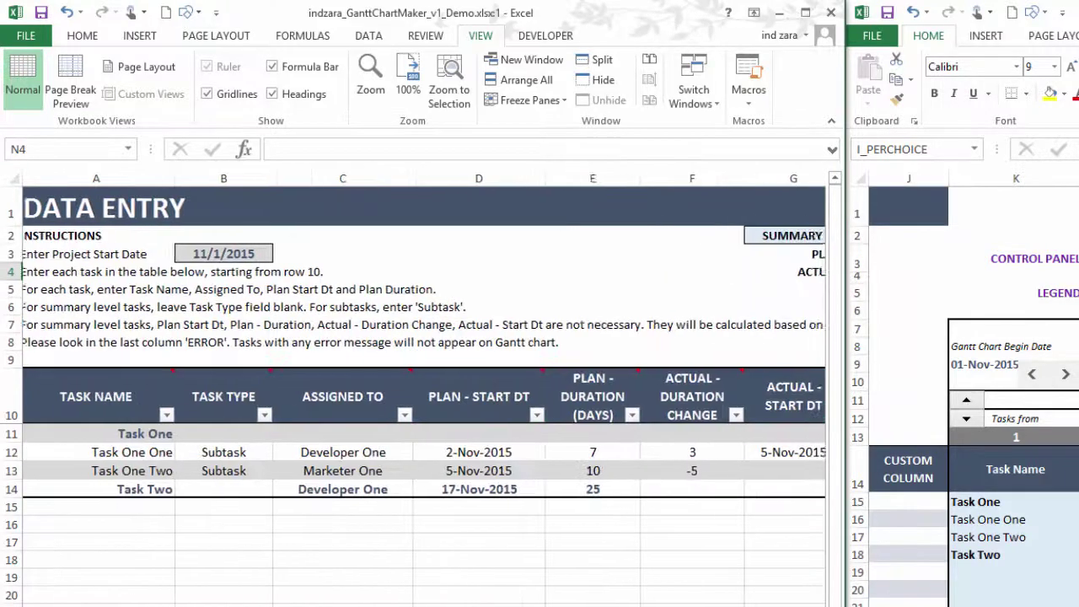
pyautogui.click(581, 452)
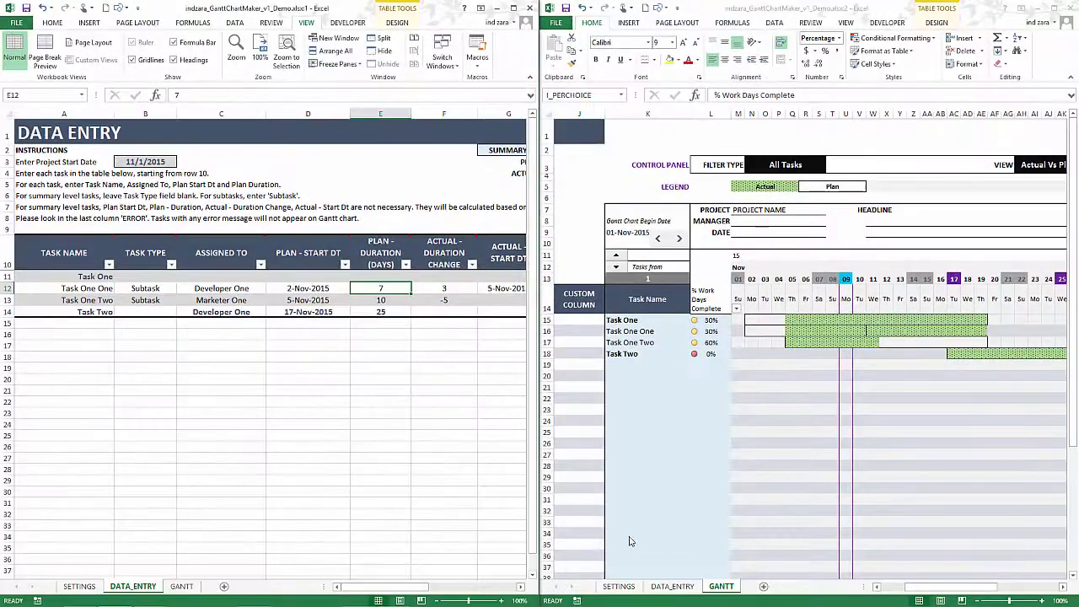
pyautogui.moveTo(925, 593); pyautogui.dragTo(896, 592)
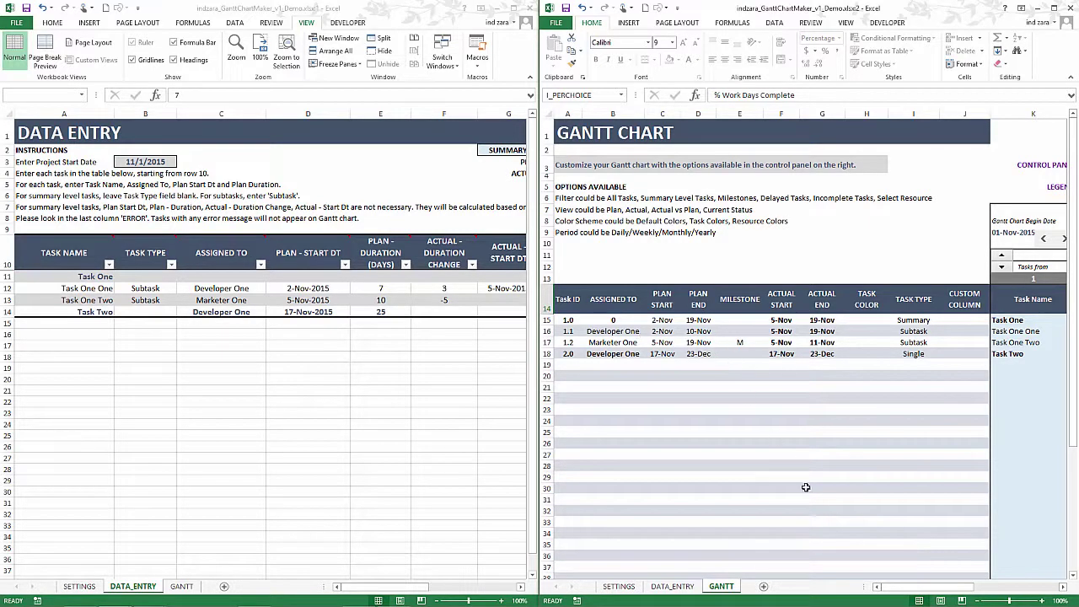
pyautogui.moveTo(890, 587); pyautogui.dragTo(916, 594)
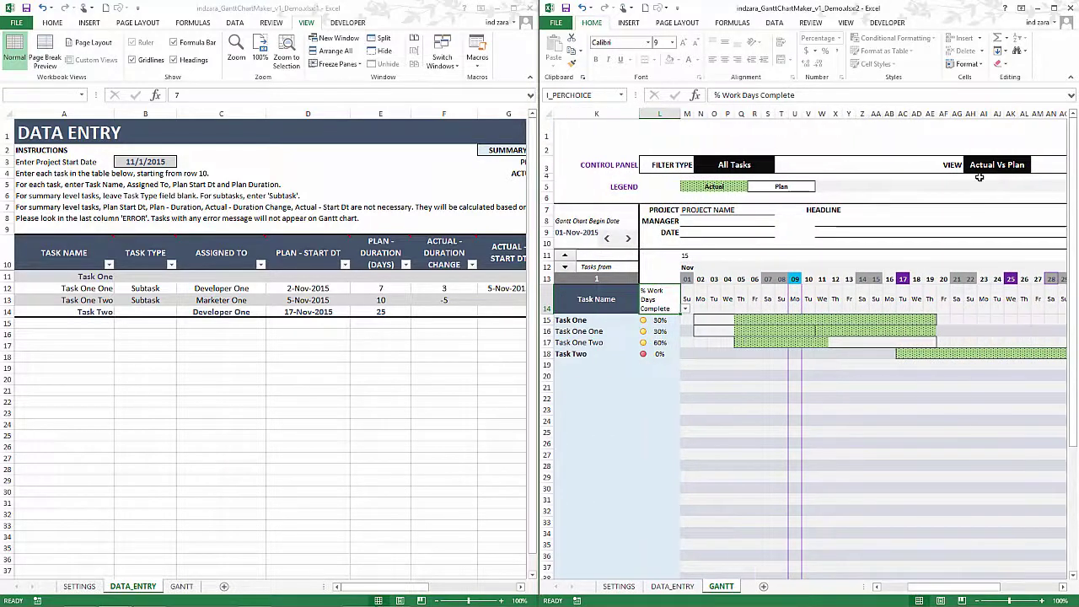
# - Maximize the Gantt chart window and look at the Filter Type options in the control panel
pyautogui.click(1054, 8)
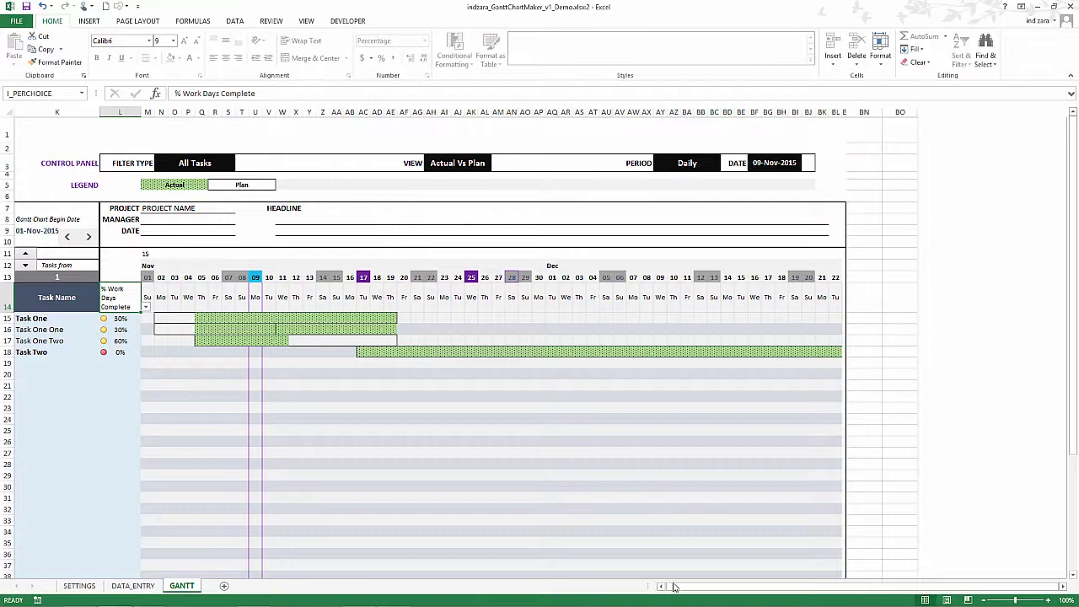
pyautogui.click(662, 588)
pyautogui.click(662, 588)
pyautogui.click(663, 587)
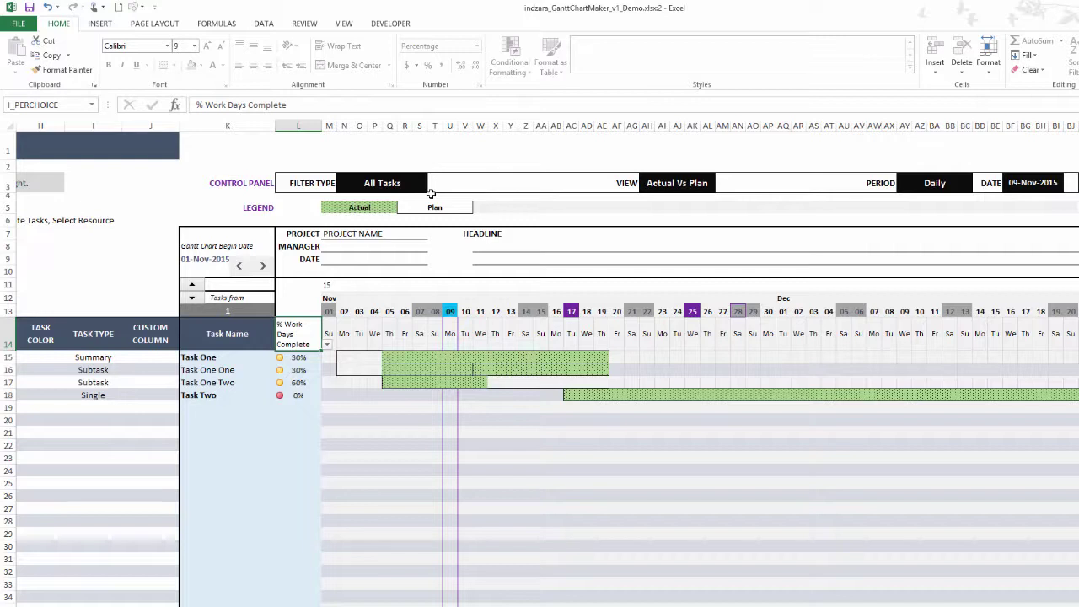
pyautogui.click(427, 189)
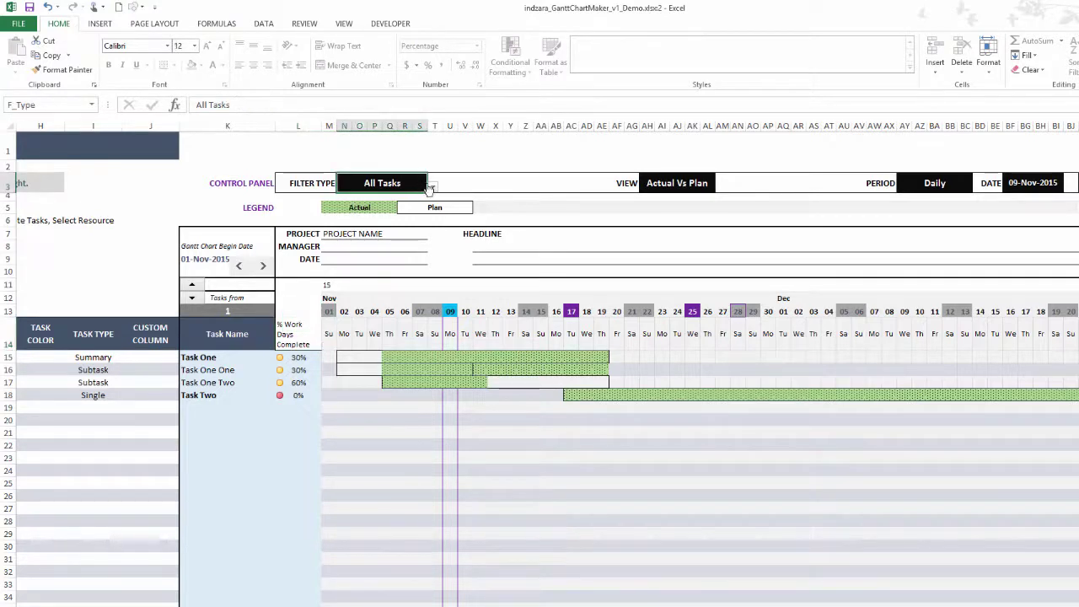
pyautogui.click(432, 187)
pyautogui.click(432, 189)
# - Switch the Gantt chart's View setting to Actual and on to Plan
pyautogui.click(683, 185)
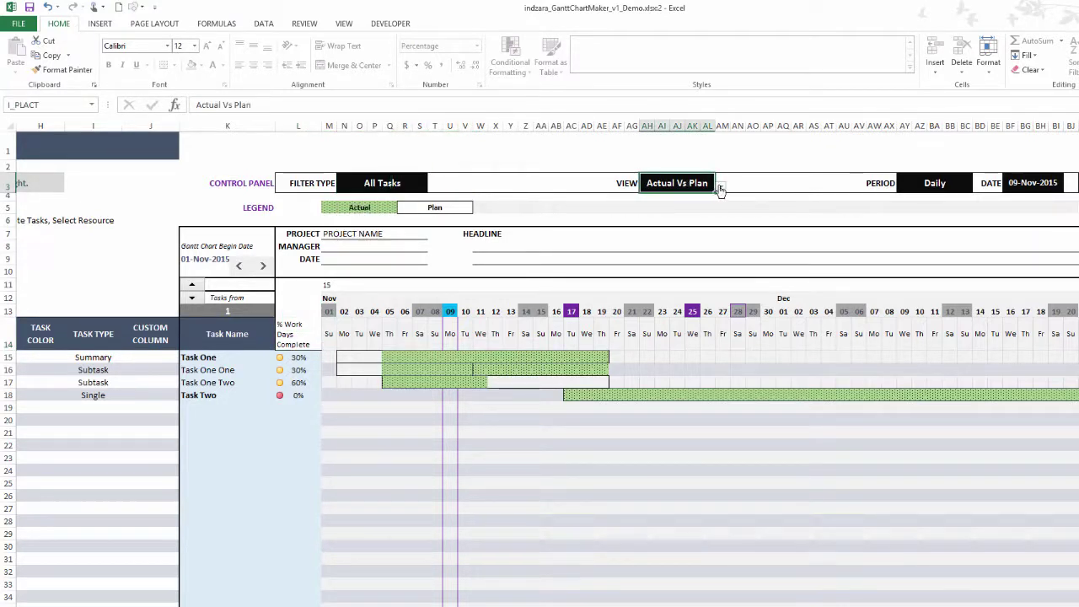
pyautogui.click(721, 185)
pyautogui.click(698, 204)
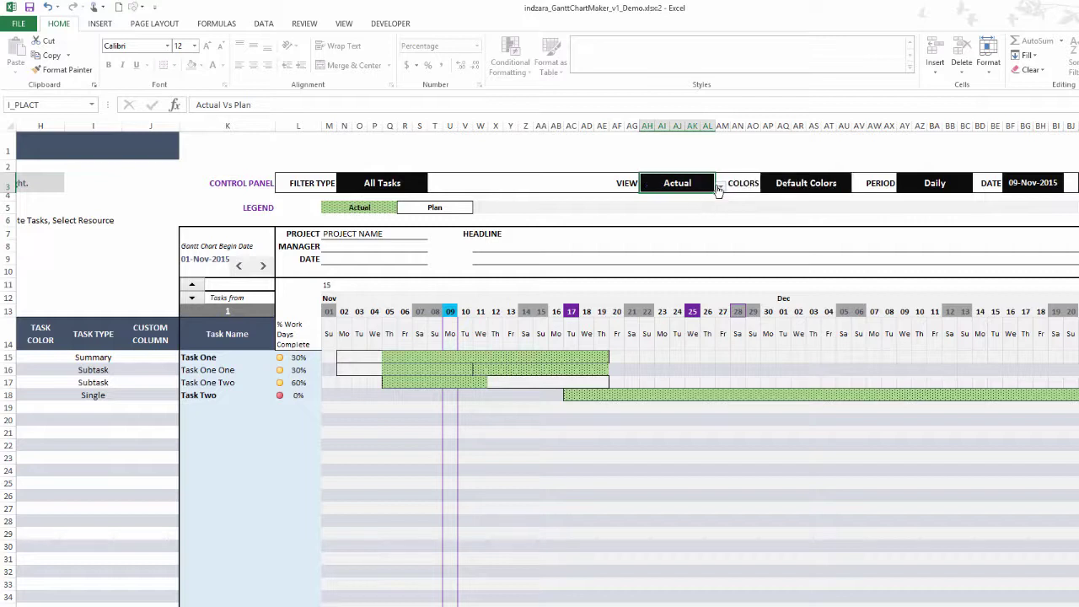
pyautogui.click(718, 187)
pyautogui.click(712, 198)
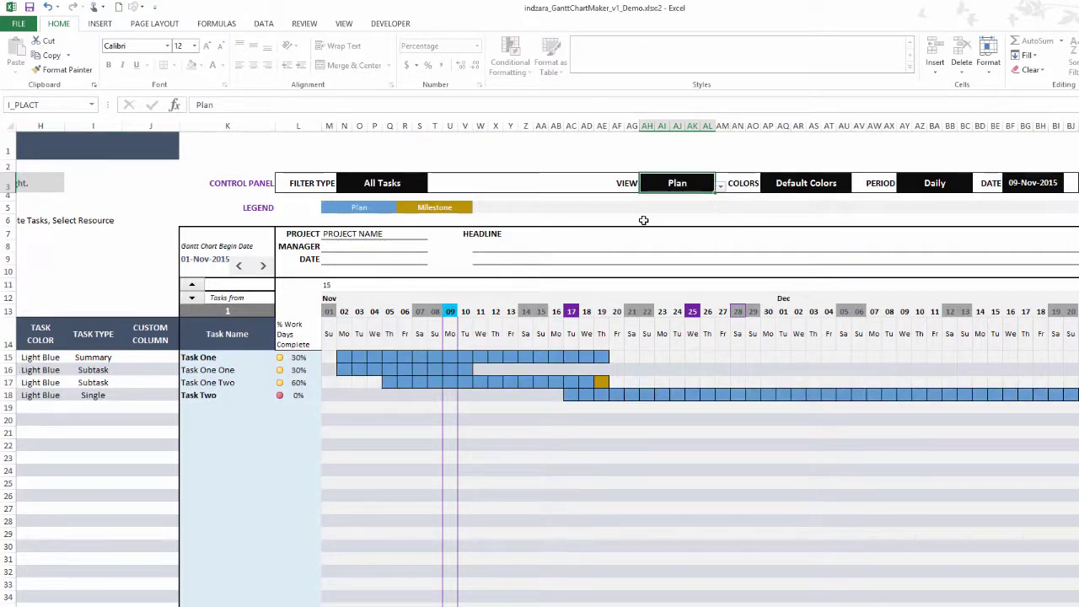
# - Go over the Project, Manager, Date and Headline fields in the Gantt chart's header
pyautogui.click(404, 246)
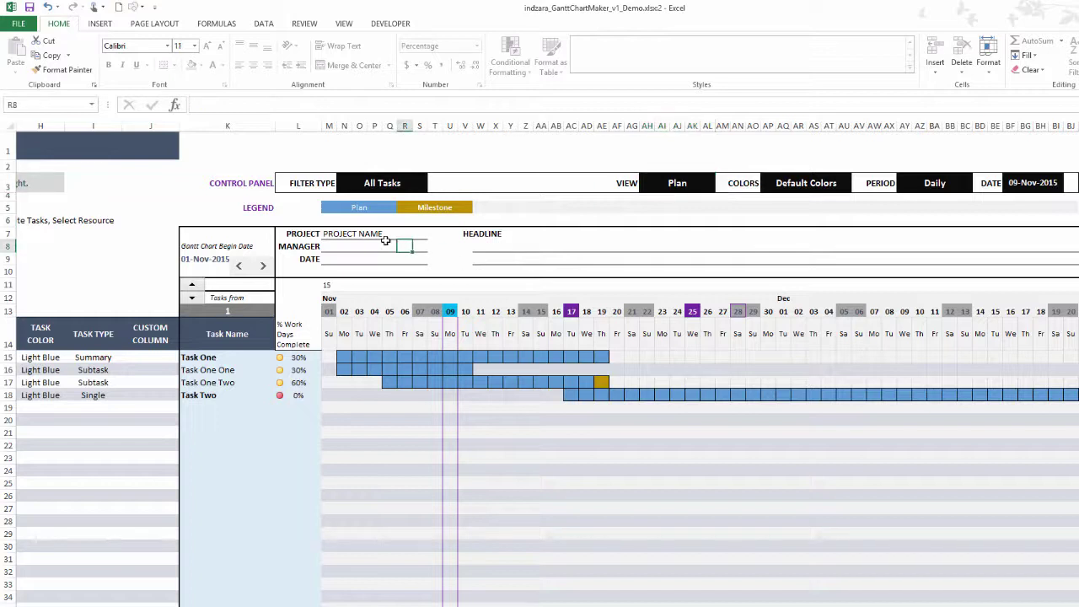
pyautogui.click(332, 258)
pyautogui.moveTo(305, 234); pyautogui.dragTo(306, 259)
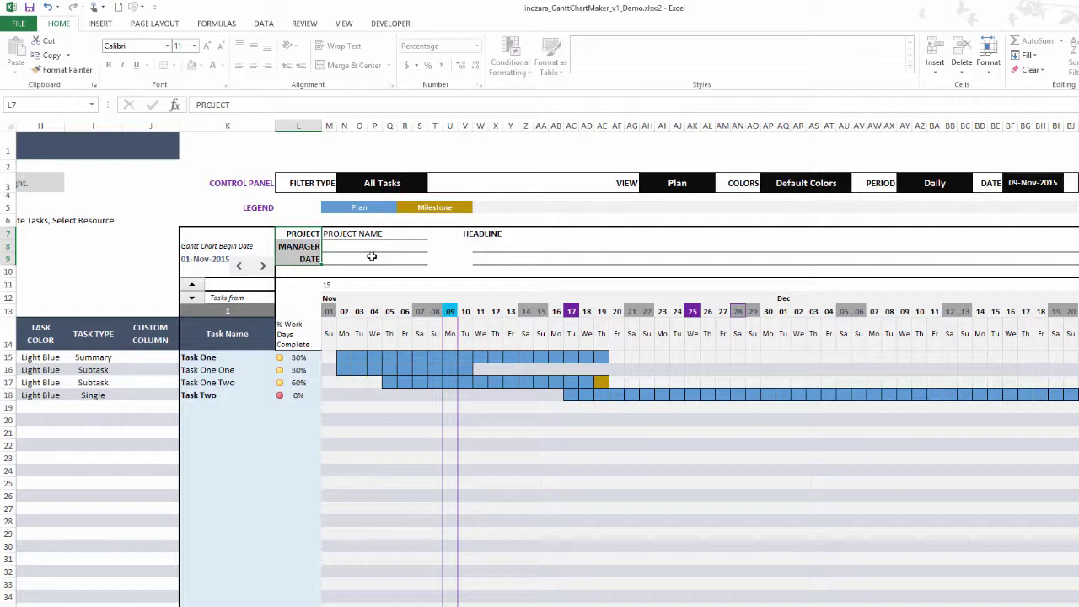
pyautogui.click(496, 244)
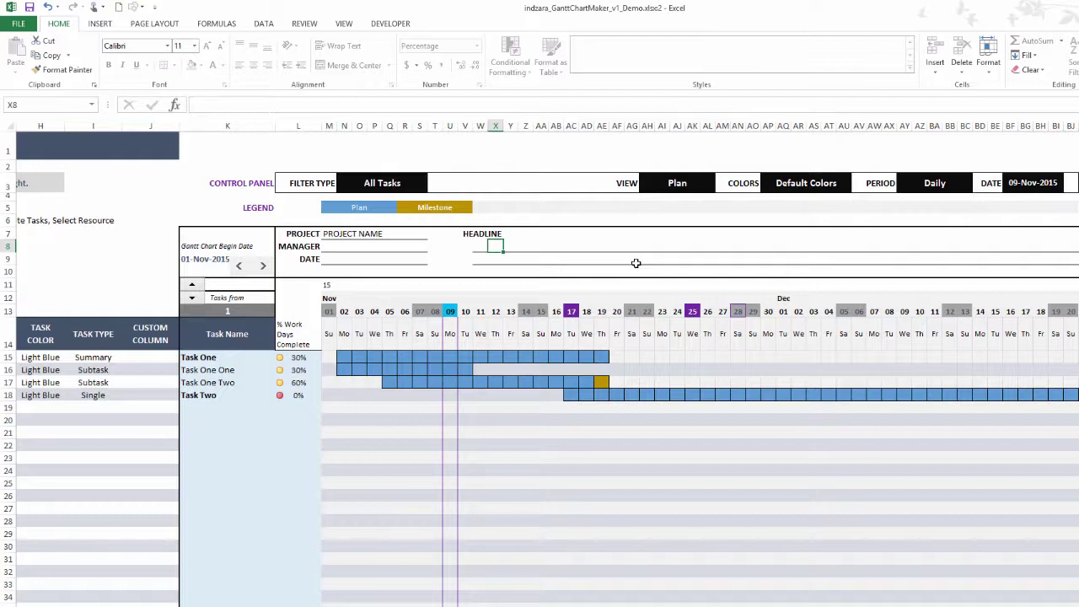
# - Advance the Gantt Chart Begin Date to 03-Nov-2015, and shift the task list to start from task 2 and back to 1
pyautogui.click(262, 266)
pyautogui.click(262, 266)
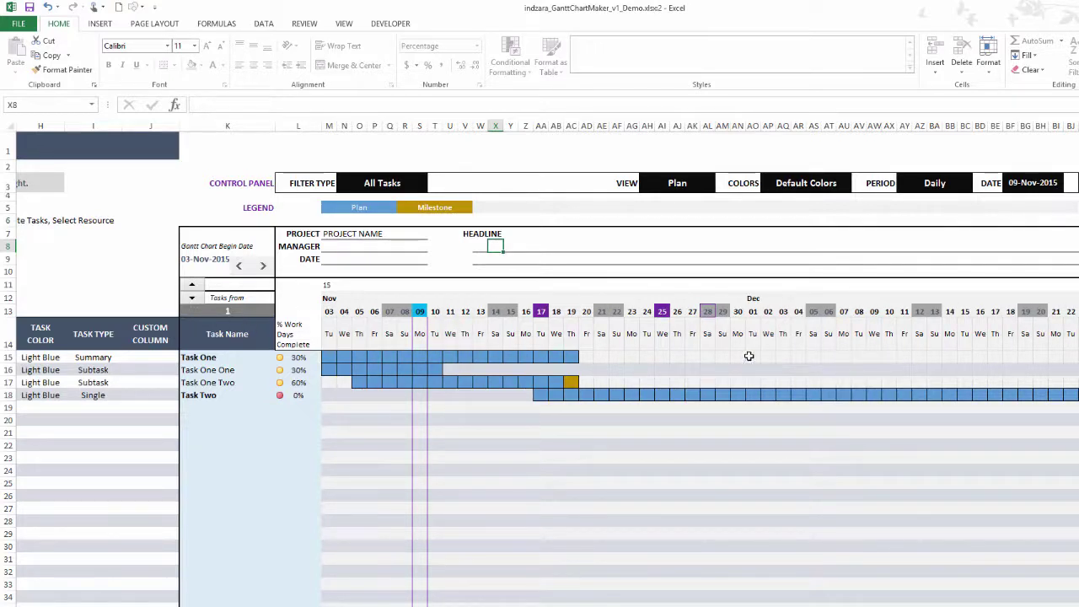
pyautogui.click(193, 300)
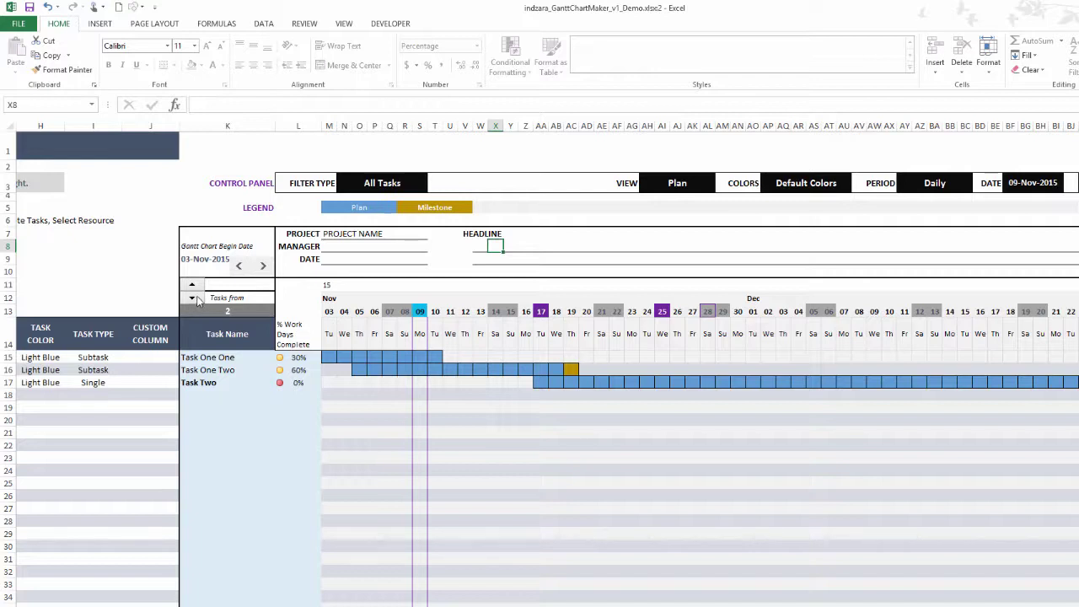
pyautogui.click(195, 298)
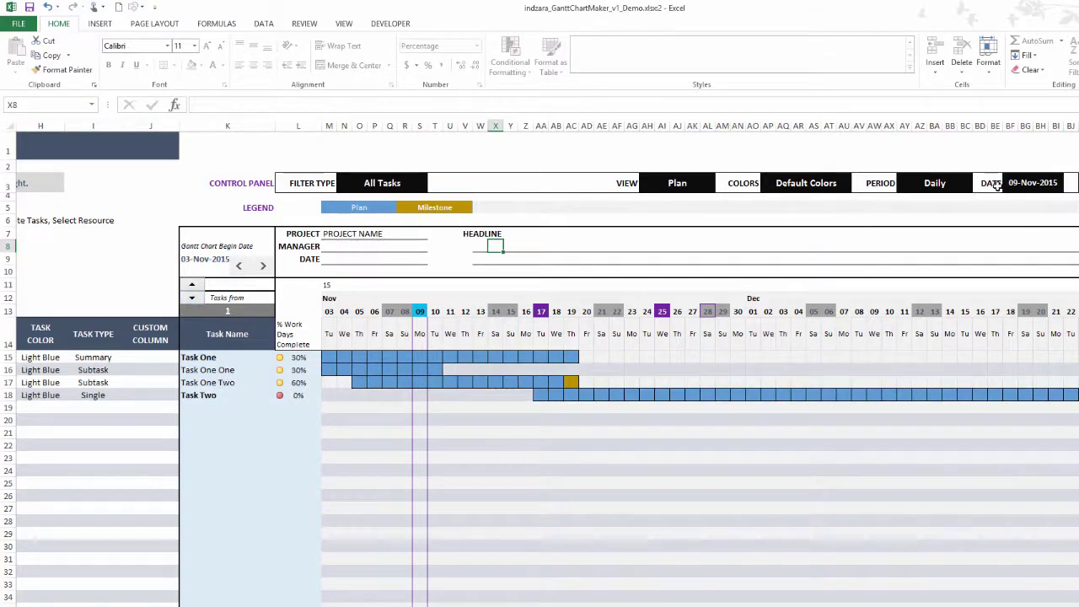
# - Change the Gantt chart's Period to Weekly and return it to Daily
pyautogui.click(938, 186)
pyautogui.click(977, 187)
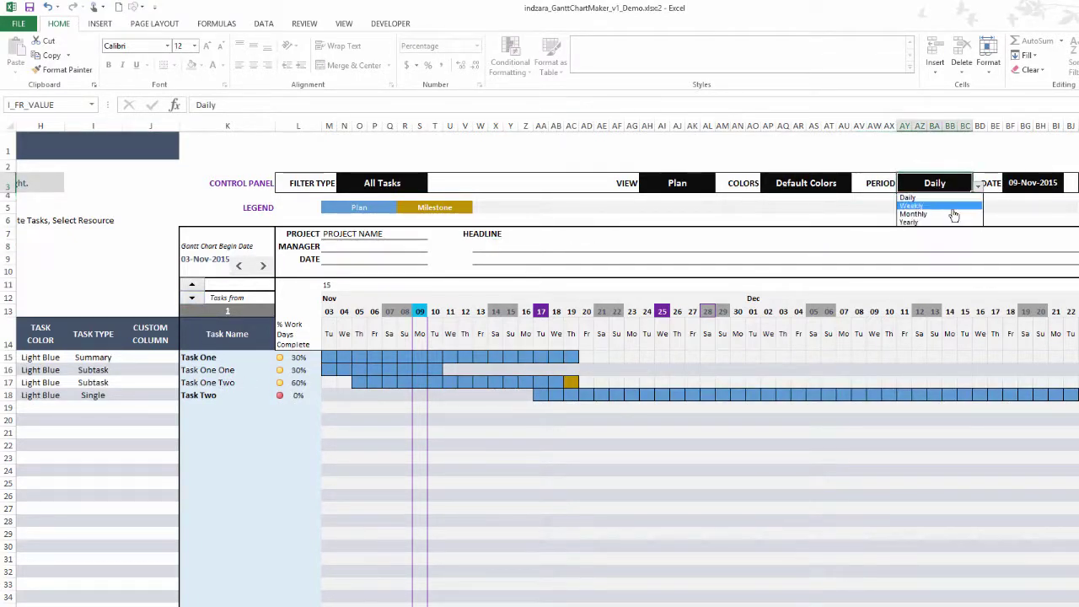
pyautogui.click(953, 215)
pyautogui.click(977, 187)
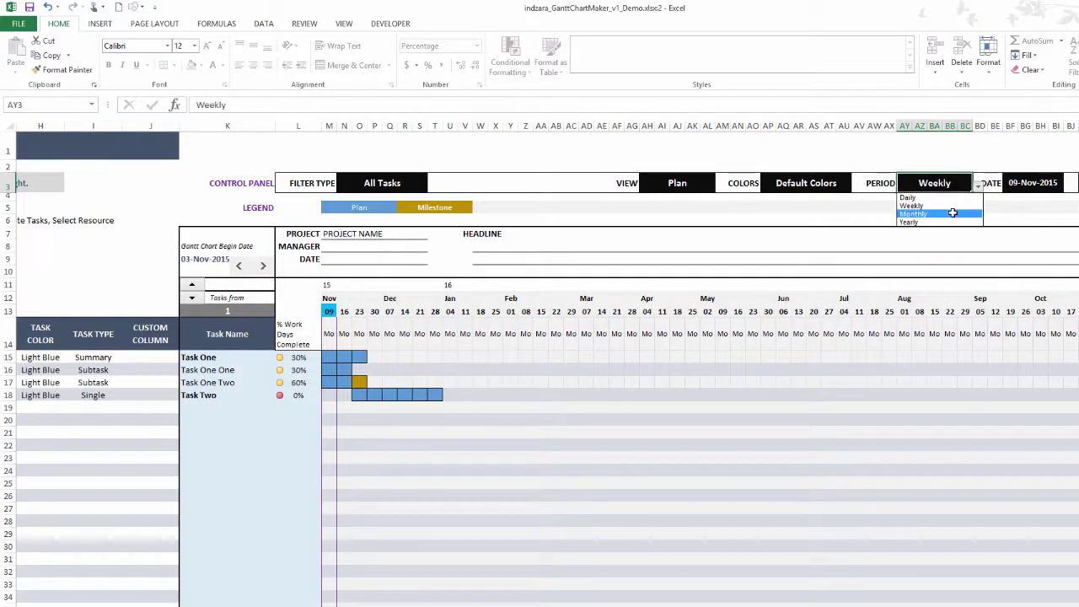
pyautogui.click(943, 197)
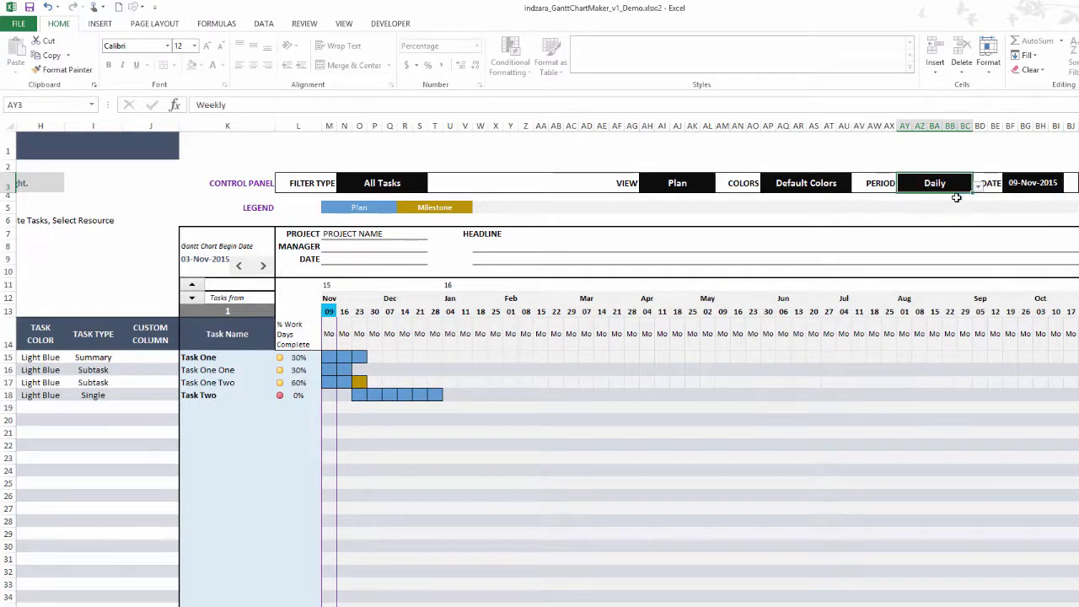
# - Set the Gantt chart's Colors option to Resource Colors
pyautogui.click(830, 183)
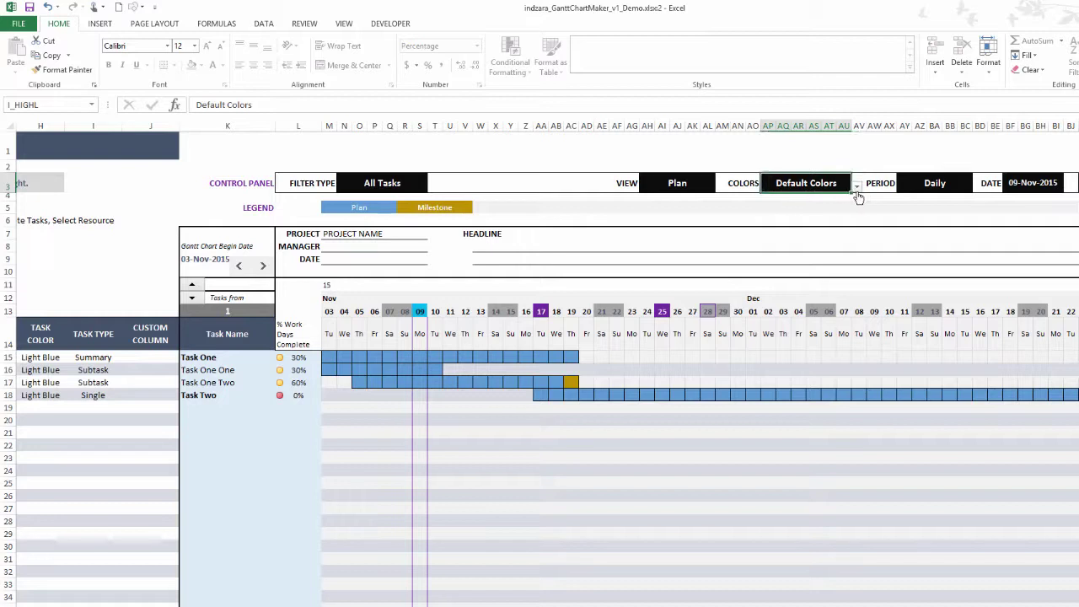
pyautogui.click(856, 186)
pyautogui.click(835, 214)
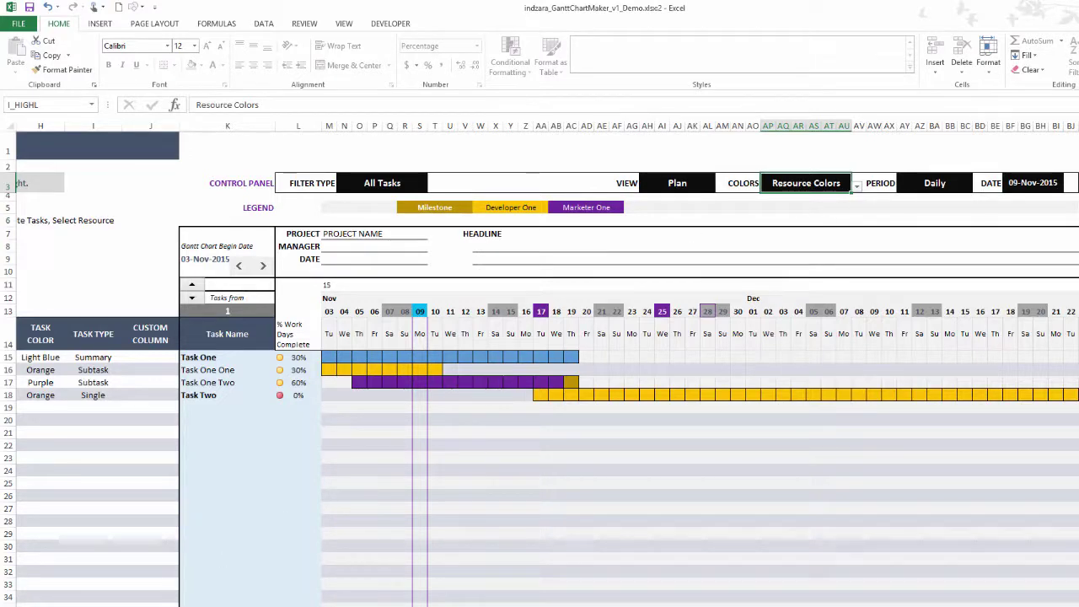
# - Check the resource names and their assigned colors on the settings sheet, and return to the Gantt chart
pyautogui.click(93, 539)
pyautogui.hotkey('ctrl', 'pageup')
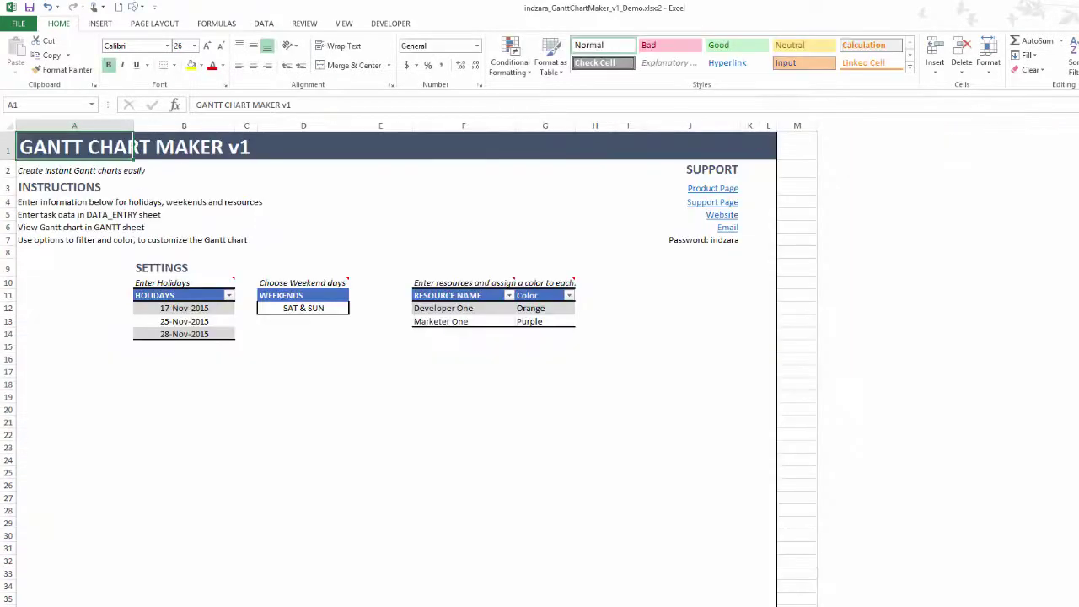
pyautogui.hotkey('ctrl', 'pagedown')
# - Filter the Gantt chart with Select Resource, showing Developer One's tasks first and Marketer One's tasks second
pyautogui.click(528, 186)
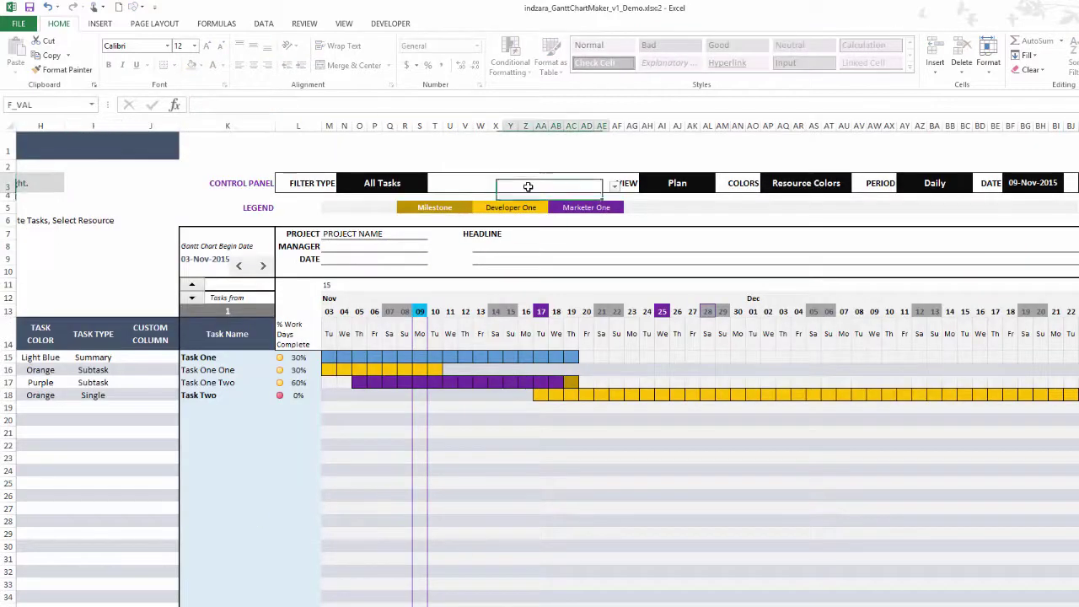
pyautogui.click(426, 191)
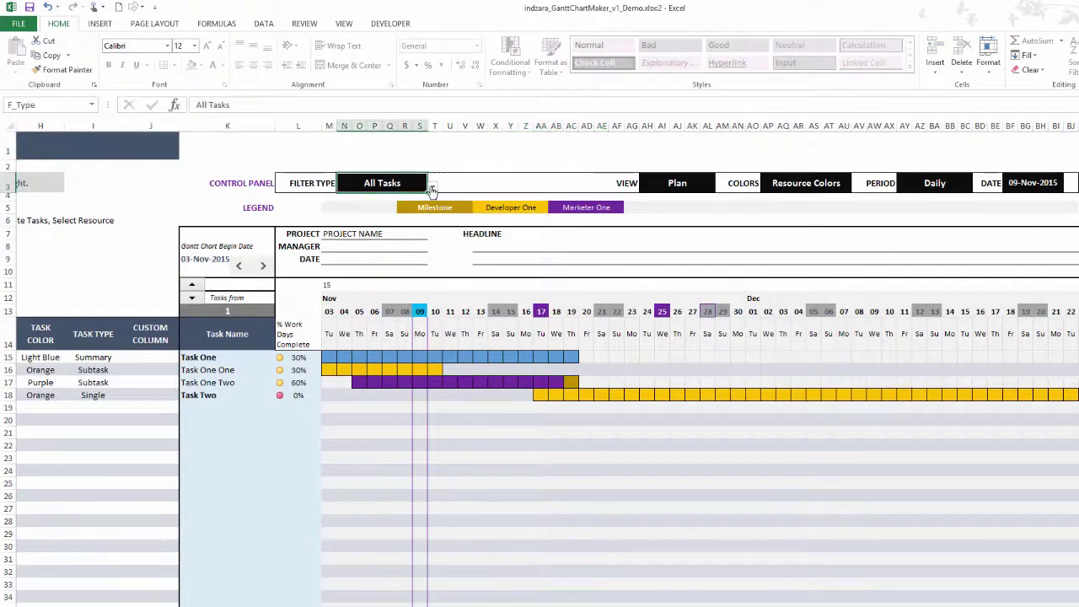
pyautogui.click(431, 187)
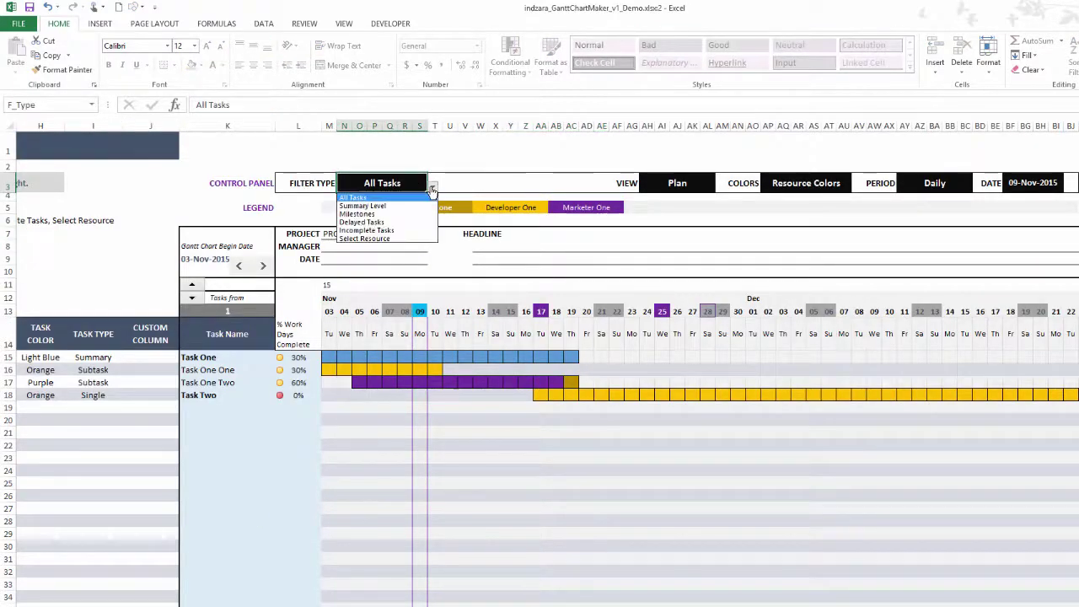
pyautogui.click(397, 239)
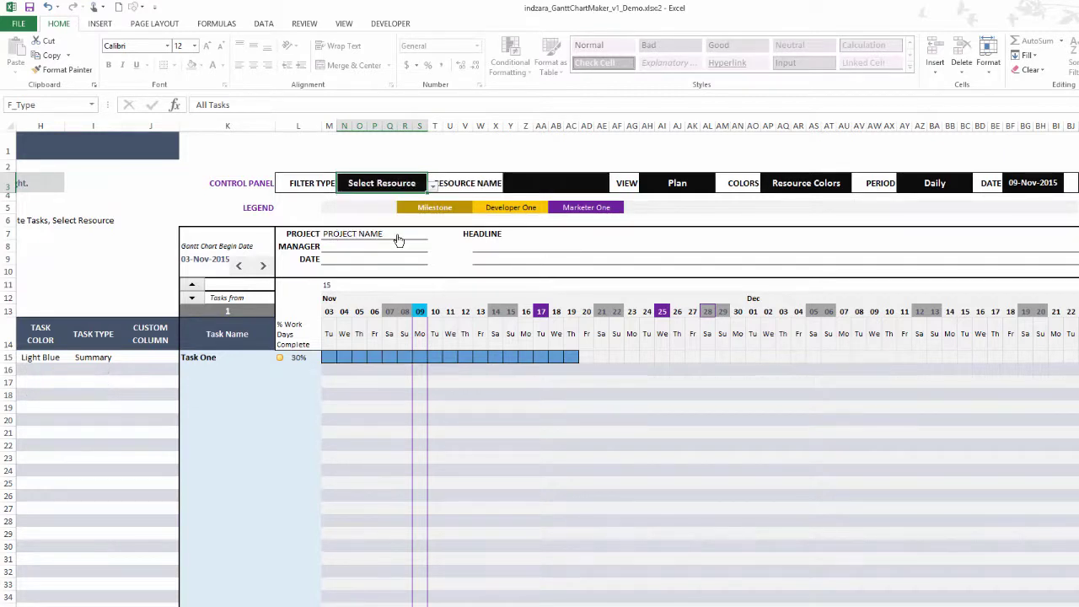
pyautogui.click(549, 187)
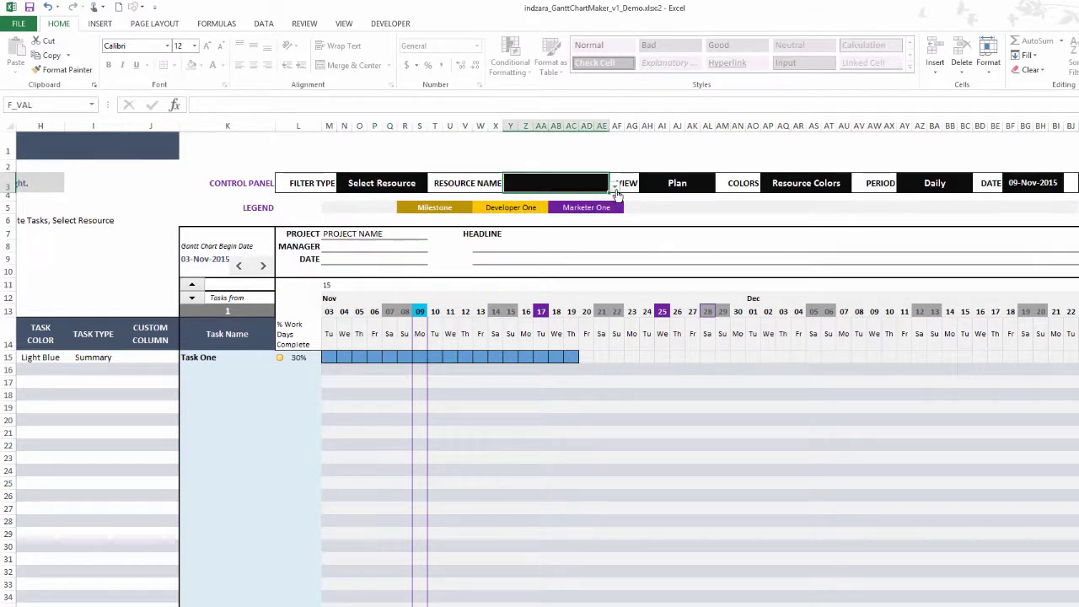
pyautogui.click(614, 184)
pyautogui.click(591, 199)
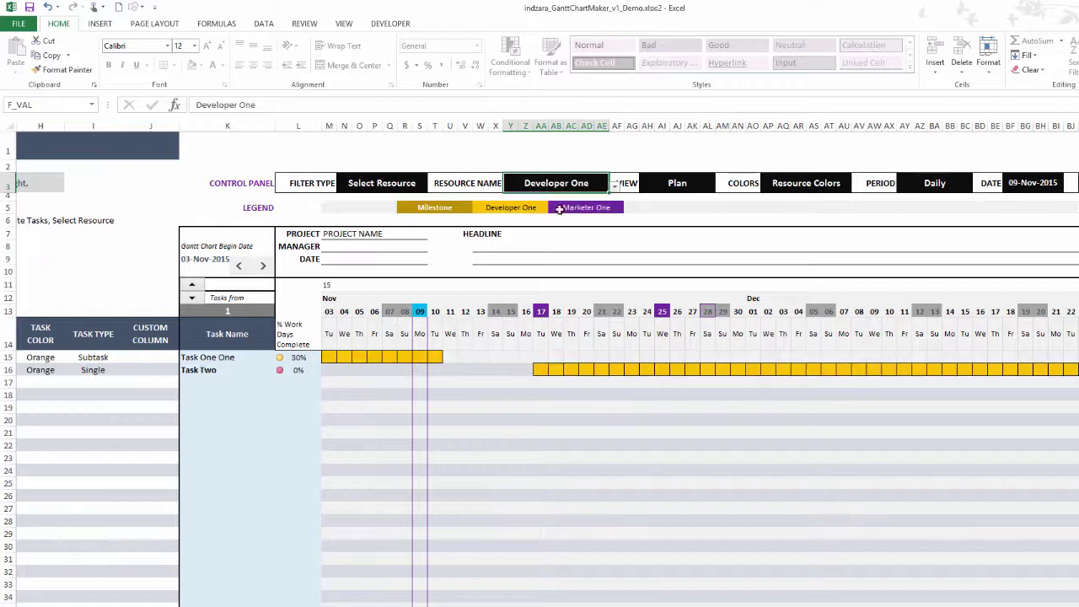
pyautogui.click(614, 184)
pyautogui.click(609, 209)
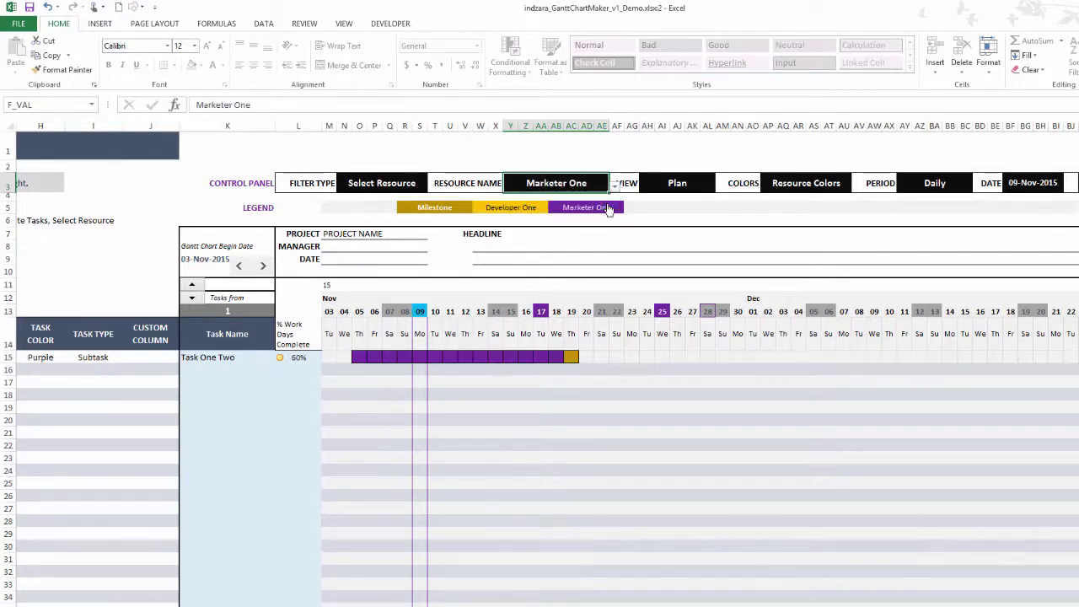
# - Reset the Gantt chart's Filter Type to All Tasks and its Colors option to Default Colors
pyautogui.click(386, 185)
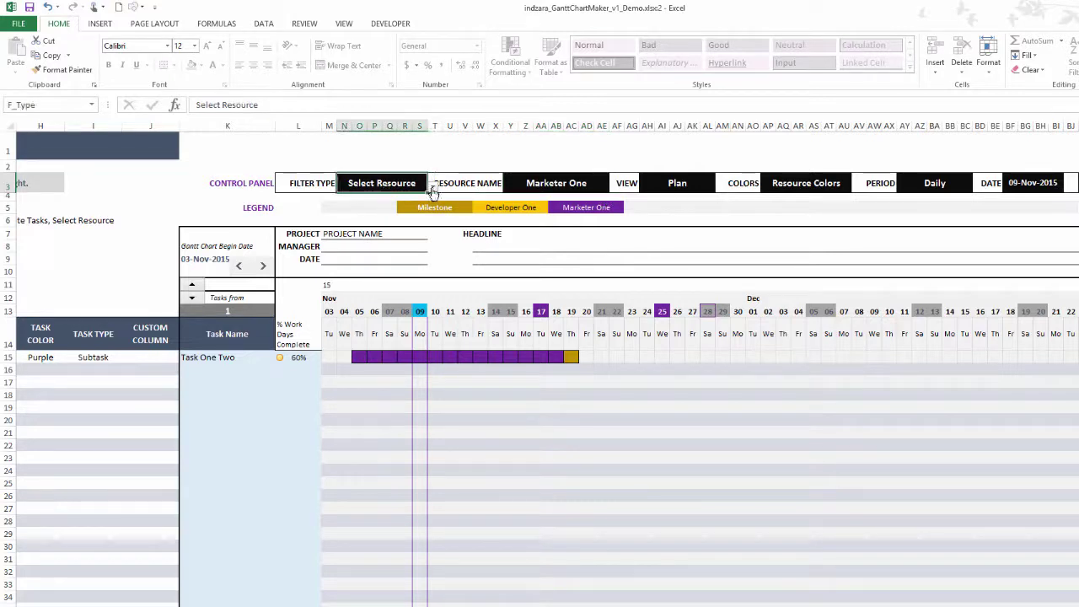
pyautogui.click(432, 185)
pyautogui.click(390, 197)
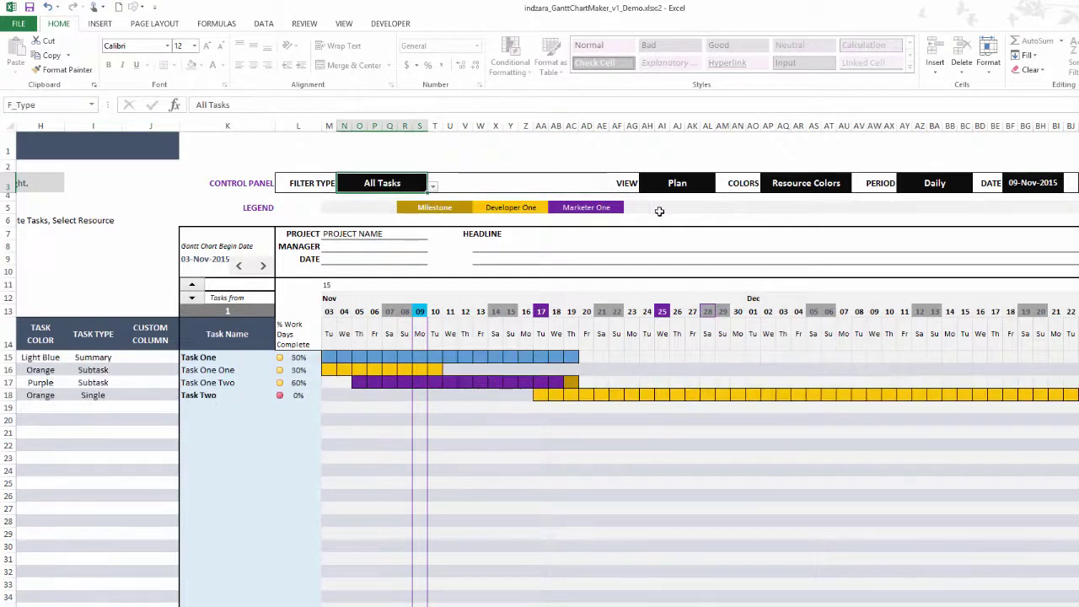
pyautogui.click(808, 186)
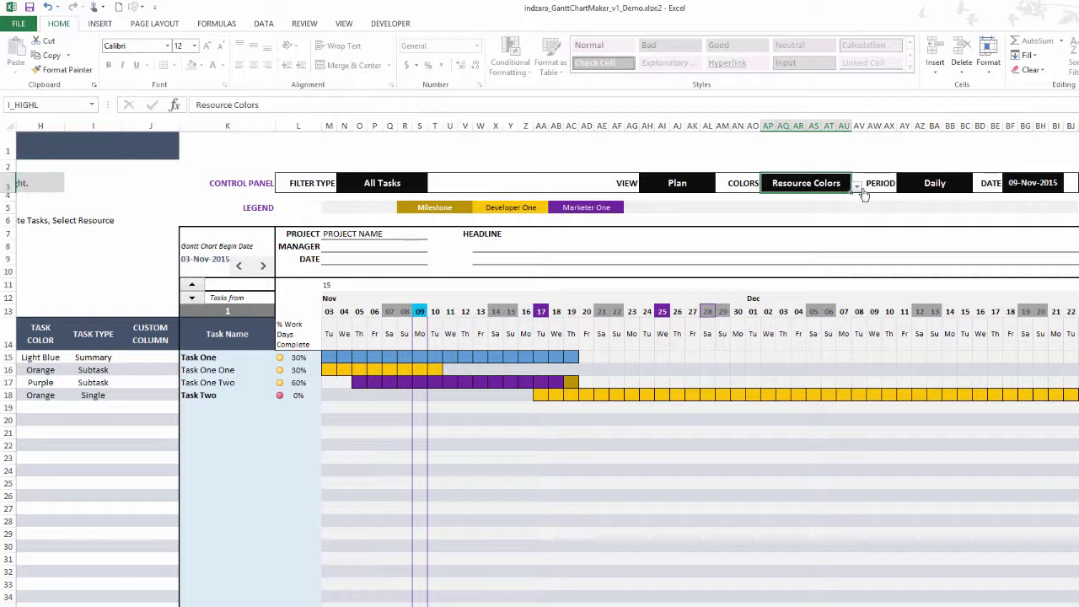
pyautogui.click(857, 186)
pyautogui.click(821, 217)
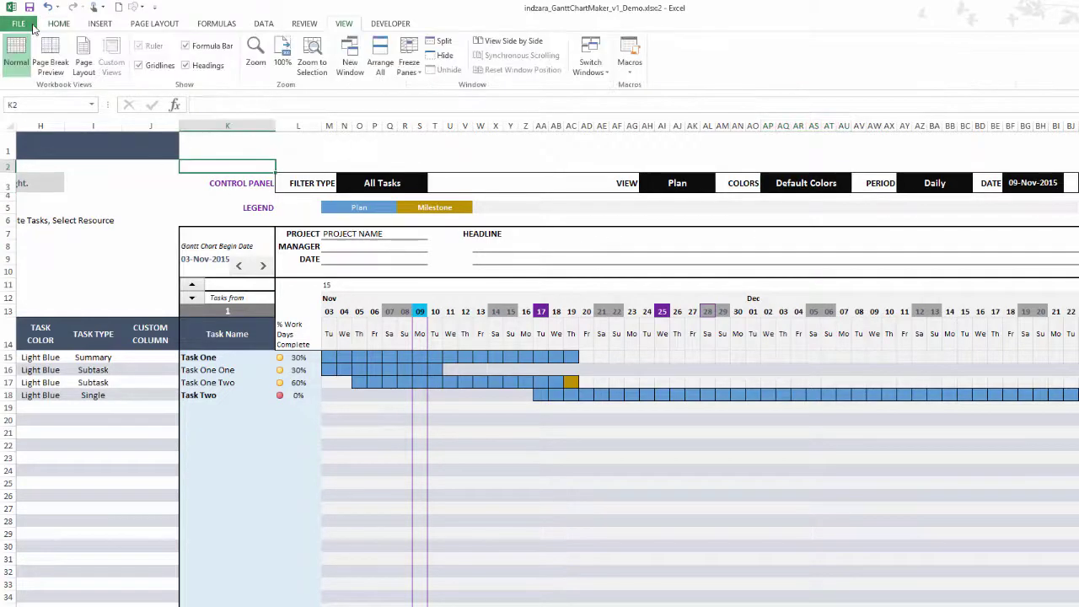
# - Preview the Gantt sheet's printout with its print settings, and look at the option to export a PDF/XPS document
pyautogui.click(33, 27)
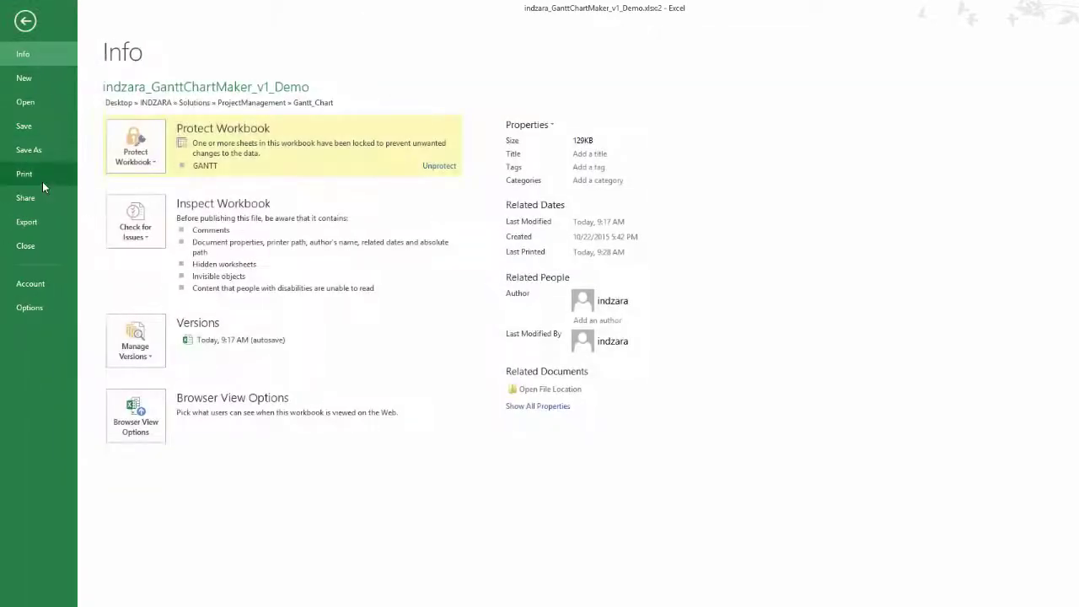
pyautogui.click(43, 181)
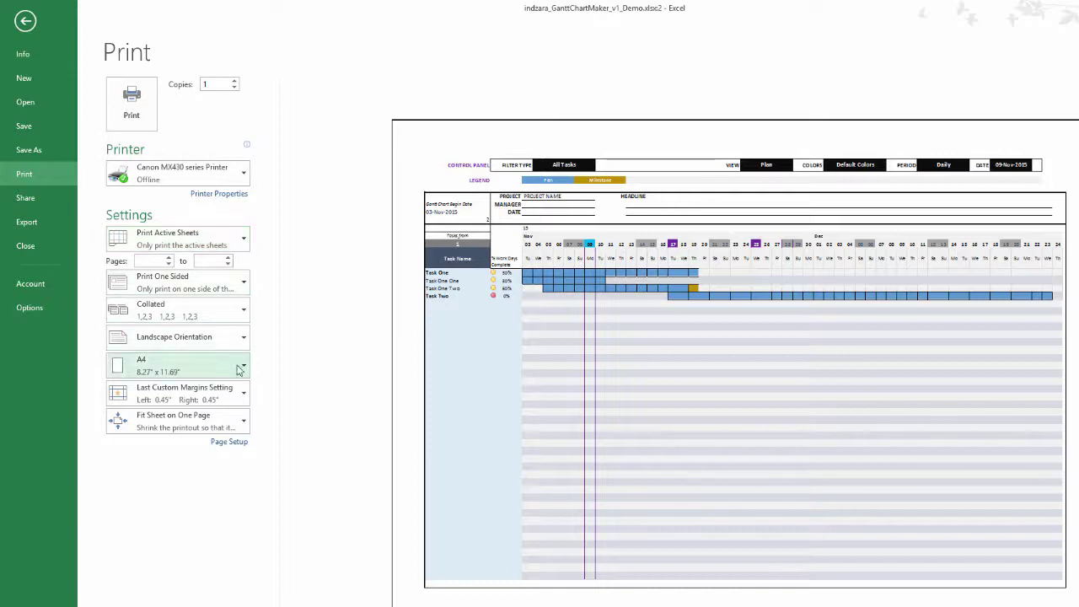
pyautogui.click(43, 225)
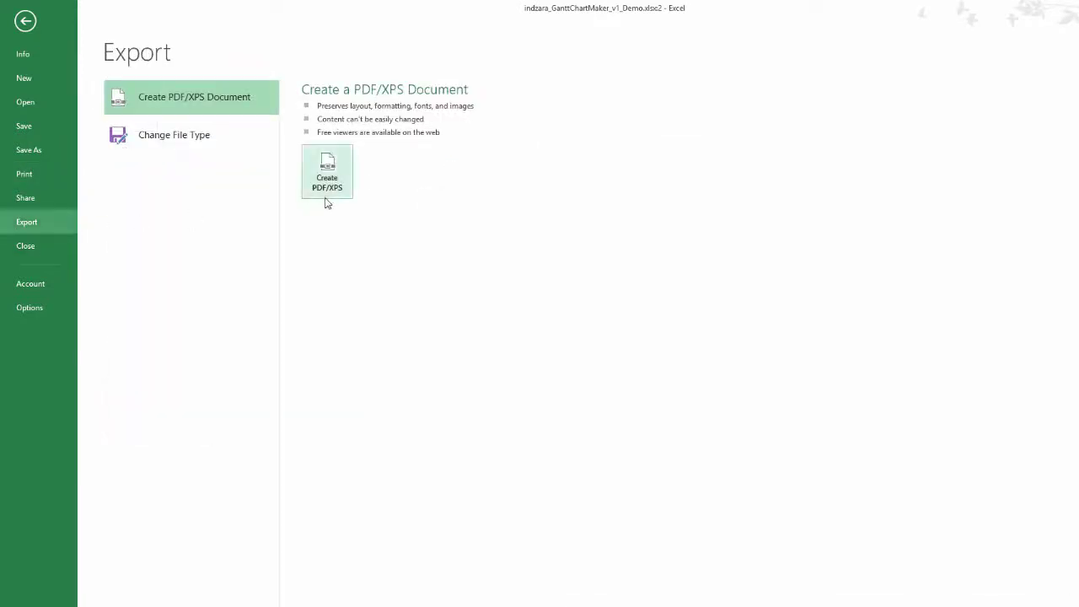
pyautogui.click(32, 29)
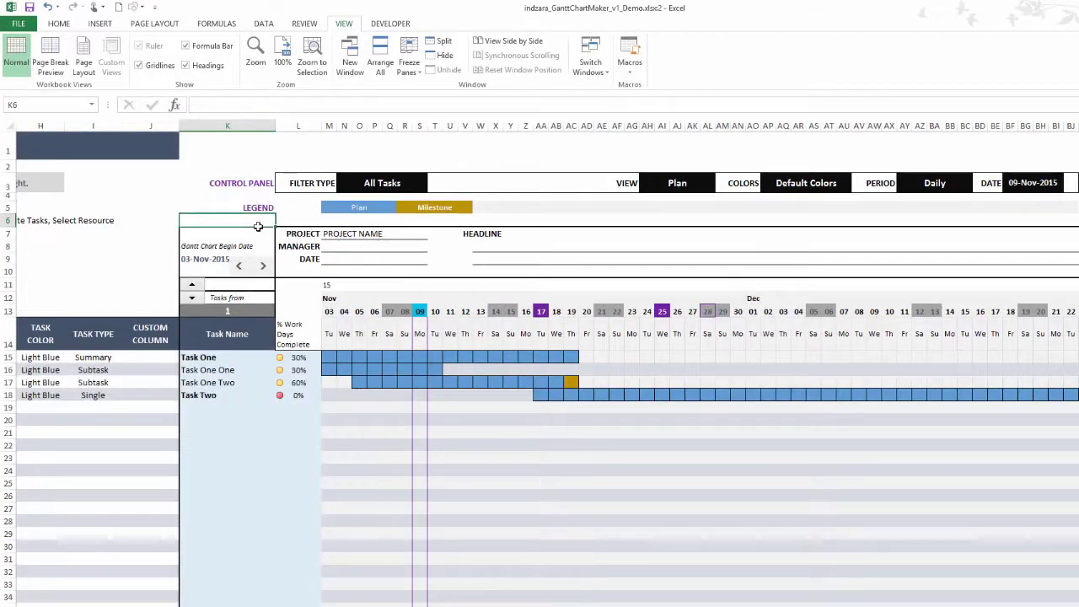
# - Set the Gantt sheet's print area to the range K6:AM24
pyautogui.moveTo(241, 220)
pyautogui.mouseDown()
pyautogui.moveTo(602, 354)
pyautogui.moveTo(730, 472)
pyautogui.mouseUp()
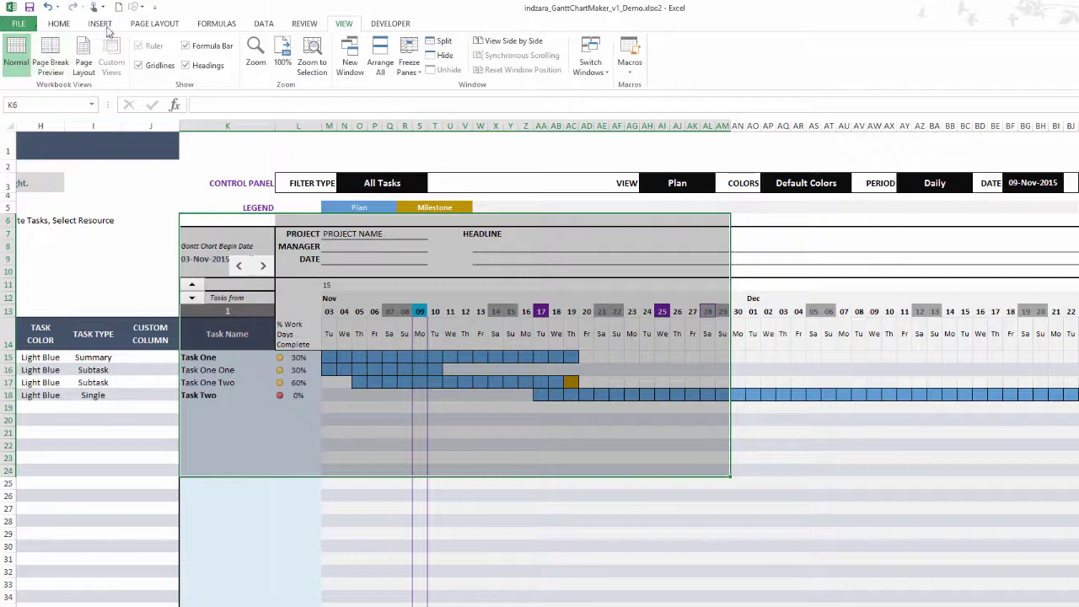
pyautogui.click(157, 25)
pyautogui.click(193, 74)
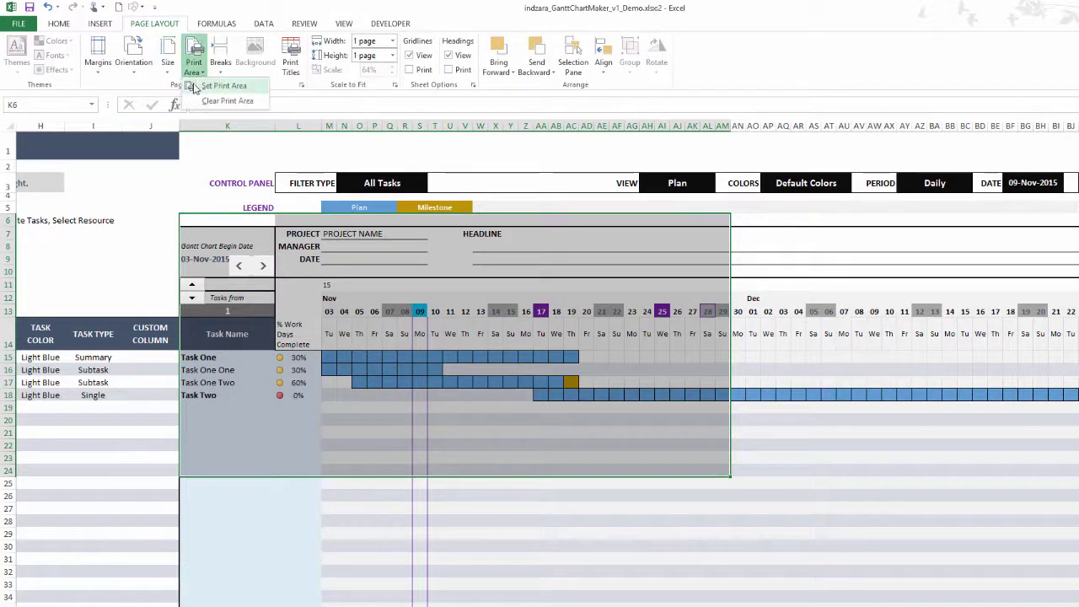
pyautogui.click(199, 89)
# - Check the print preview of the reduced print area and return to the Gantt chart
pyautogui.click(20, 23)
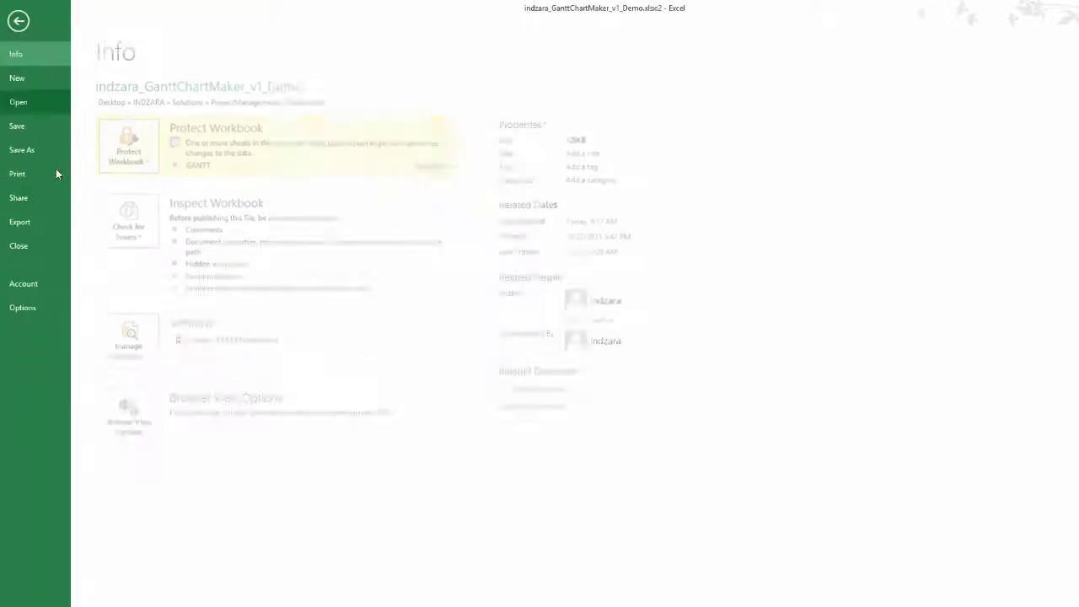
pyautogui.click(51, 178)
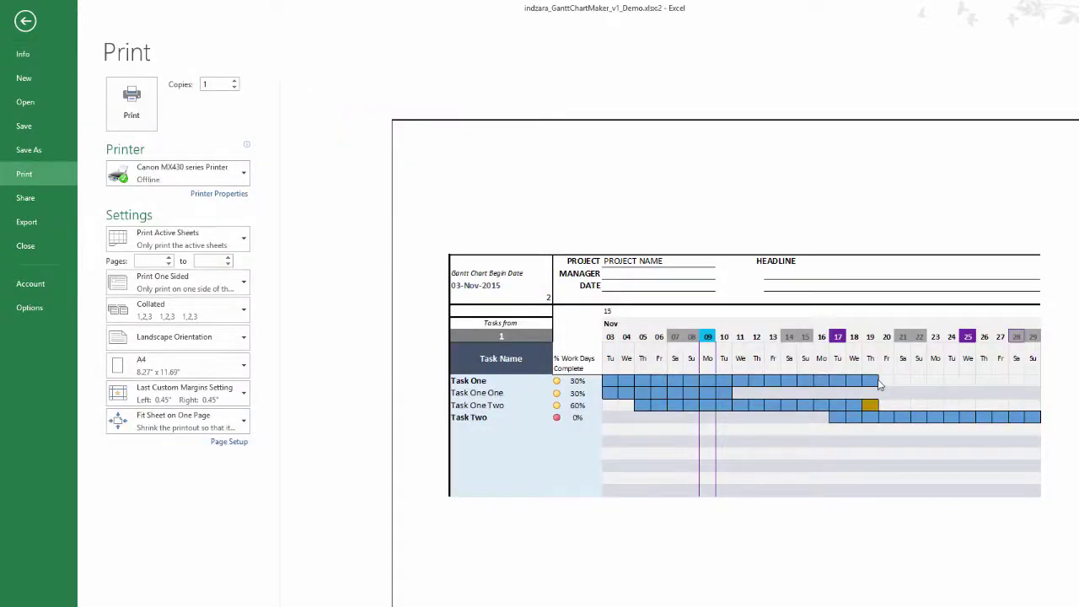
pyautogui.click(28, 27)
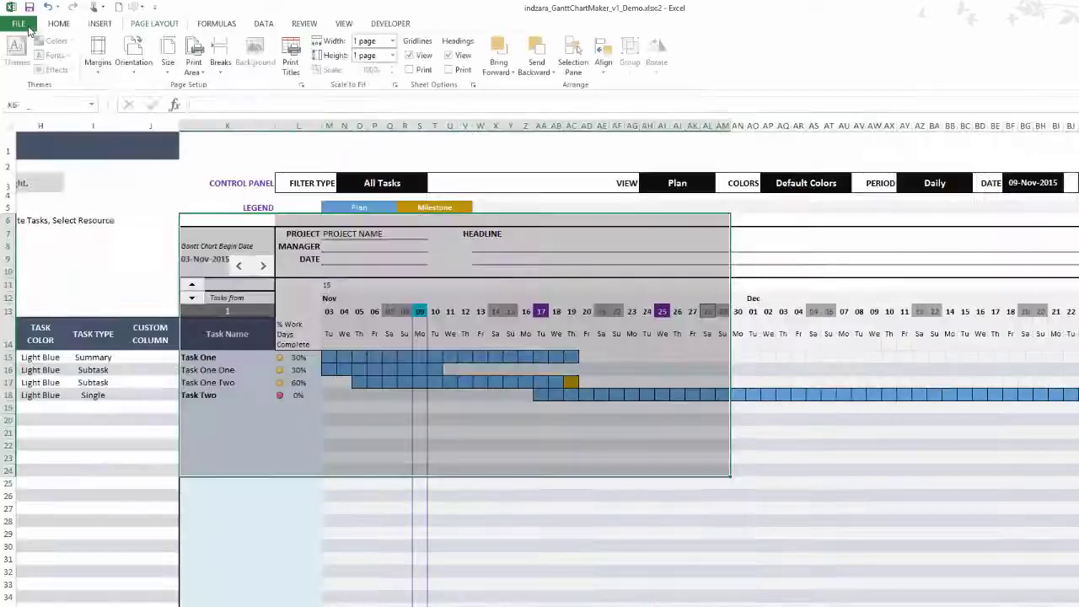
pyautogui.click(218, 162)
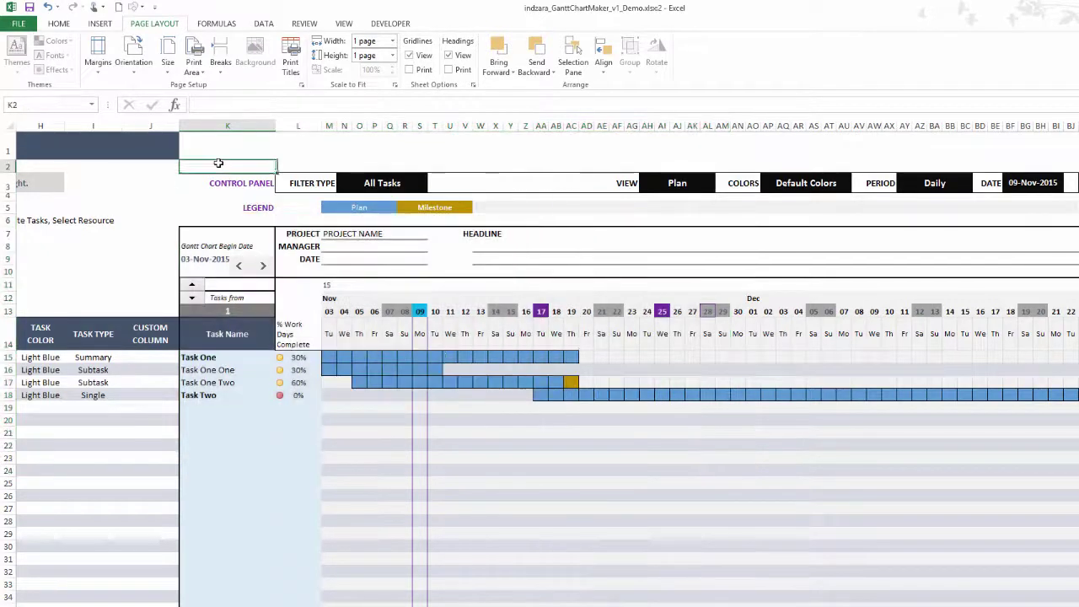